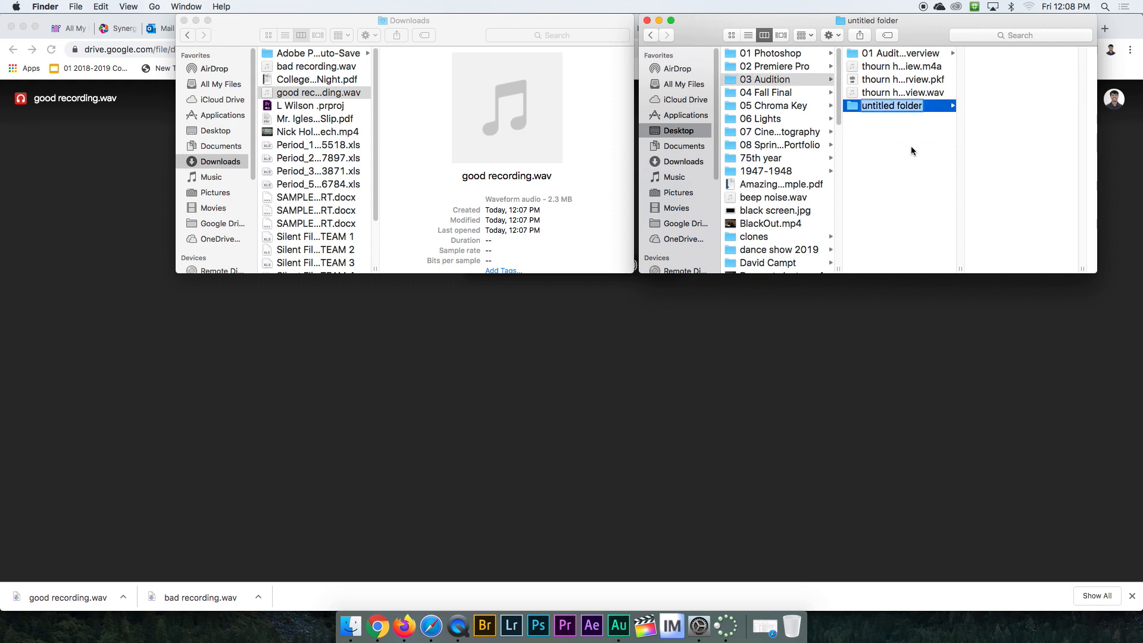
# Step: Name the new folder inside 03 Audition "02 Removing Unwanted Noise"
pyautogui.write('02')
pyautogui.write('RE')
pyautogui.write('emoving Unwant')
pyautogui.write('ed Noise')
pyautogui.press('Return')
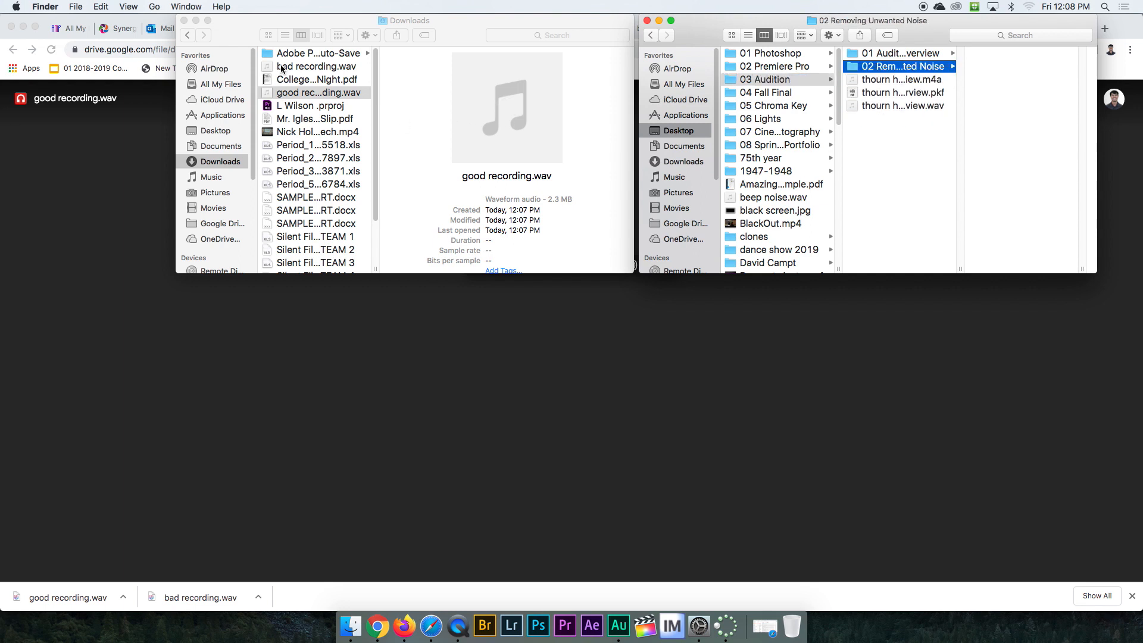
# Step: Move bad recording.wav and good recording.wav from Downloads into the 02 Removing Unwanted Noise folder
pyautogui.click(282, 67)
pyautogui.click(284, 66)
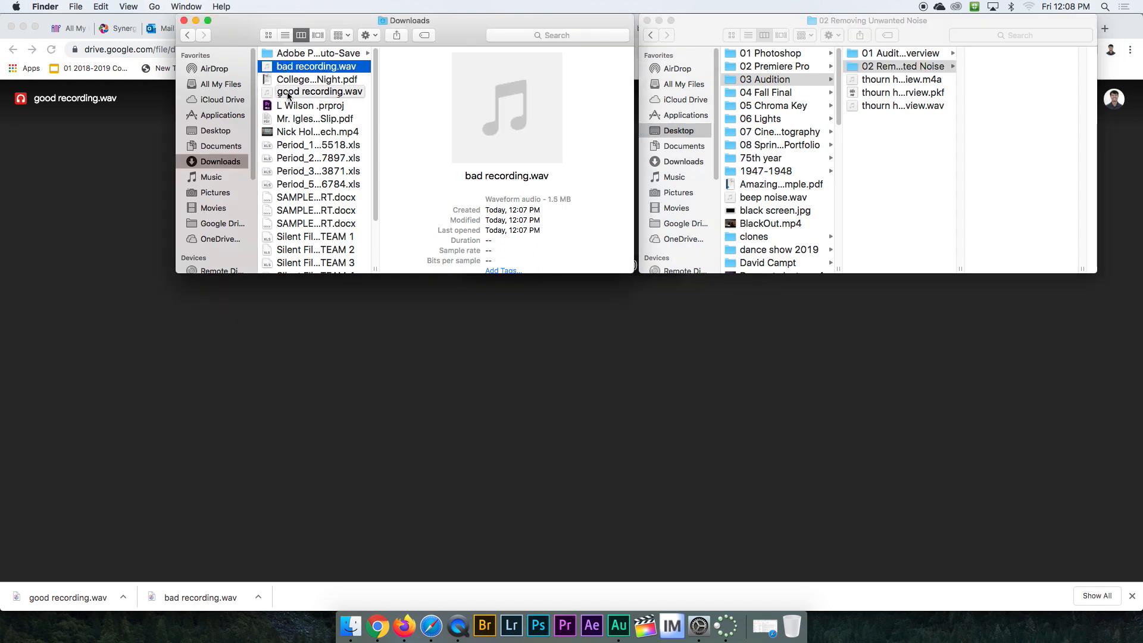
pyautogui.keyDown('super'); pyautogui.click(288, 92); pyautogui.keyUp('super')
pyautogui.moveTo(272, 70); pyautogui.dragTo(1054, 124)
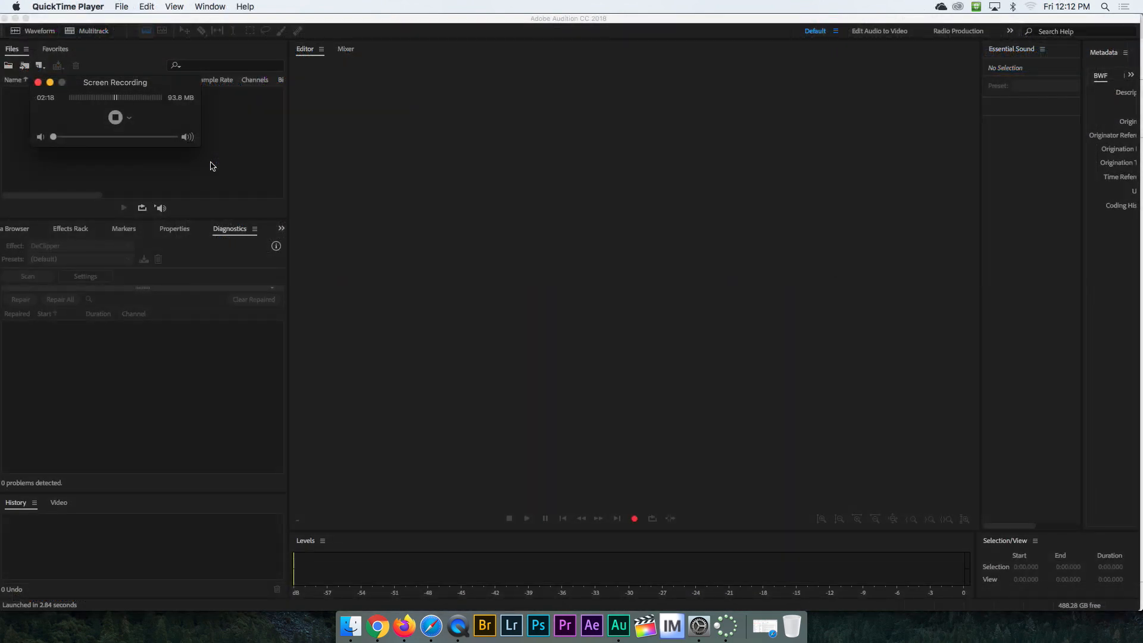
# Step: Switch to Adobe Audition and import bad recording.wav and good recording.wav from Desktop > 03 Audition > 02 Removing Unwanted Noise
pyautogui.click(209, 166)
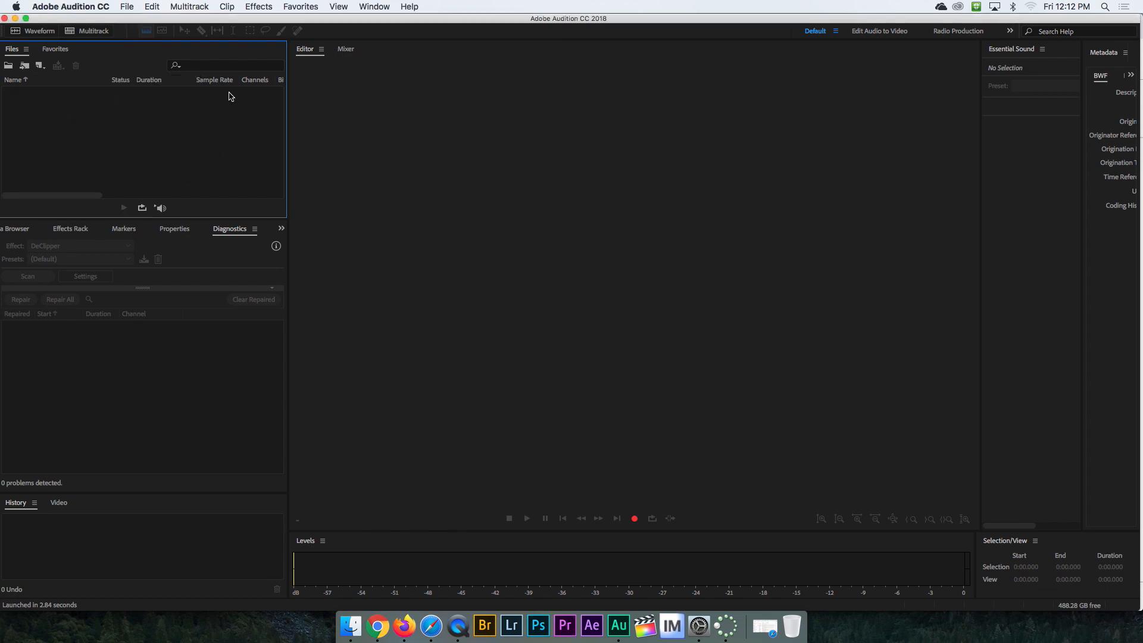
pyautogui.click(127, 7)
pyautogui.moveTo(191, 208)
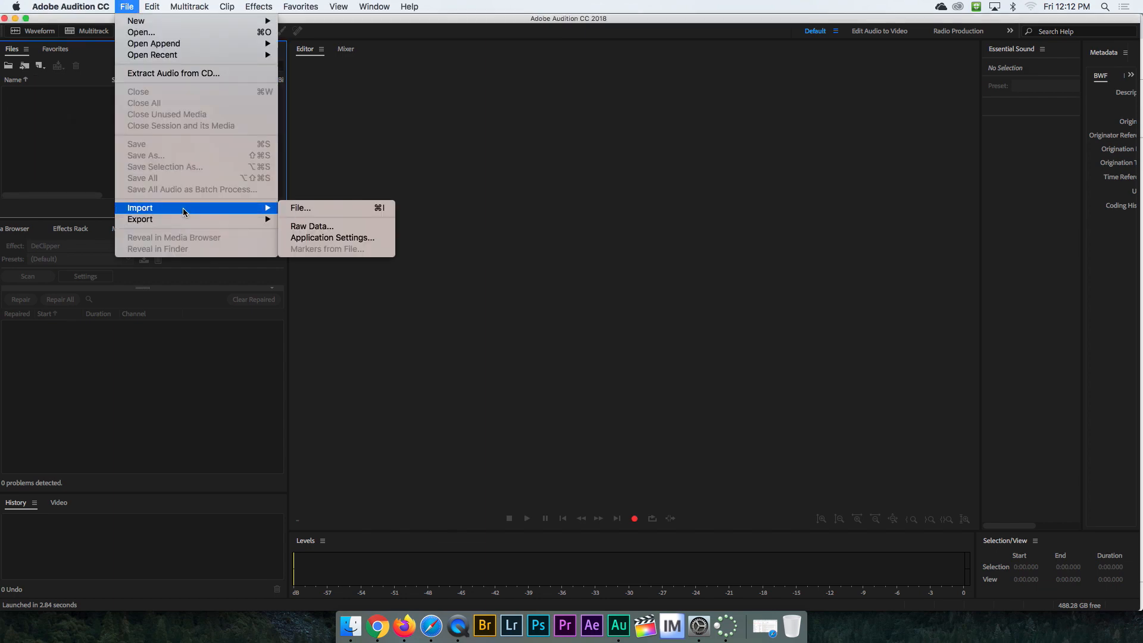
pyautogui.click(298, 208)
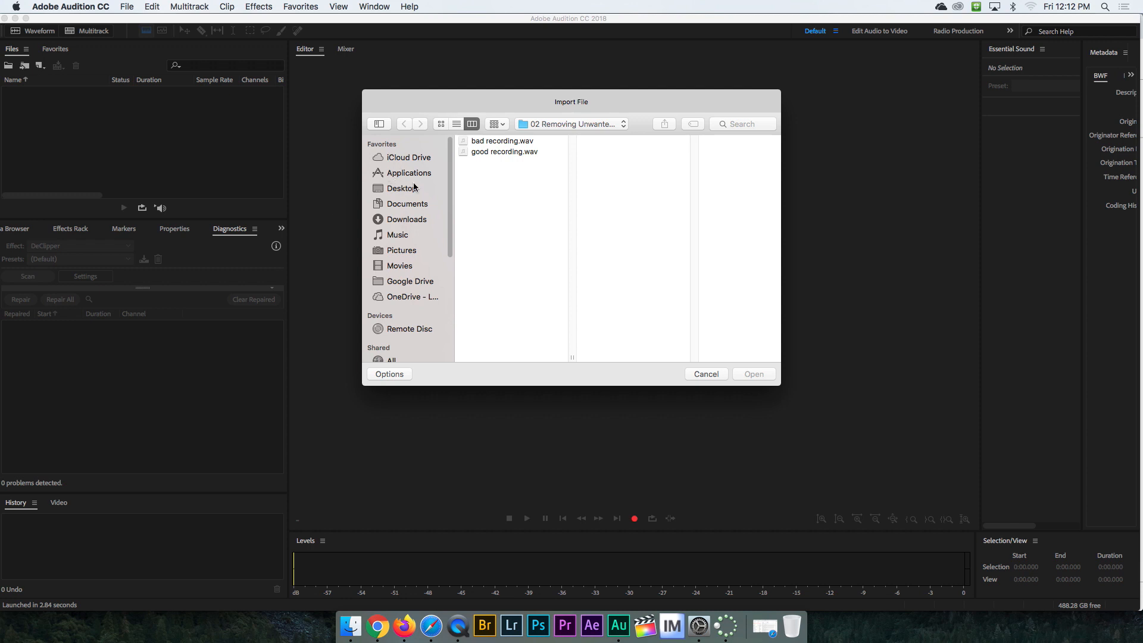
pyautogui.click(402, 189)
pyautogui.click(499, 162)
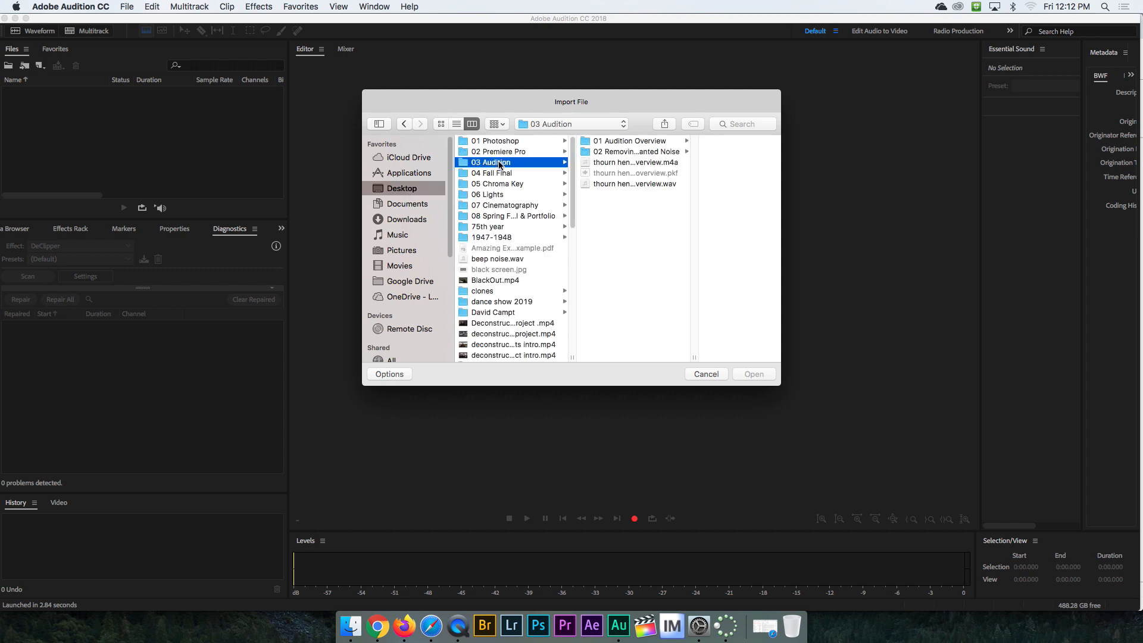
pyautogui.click(613, 154)
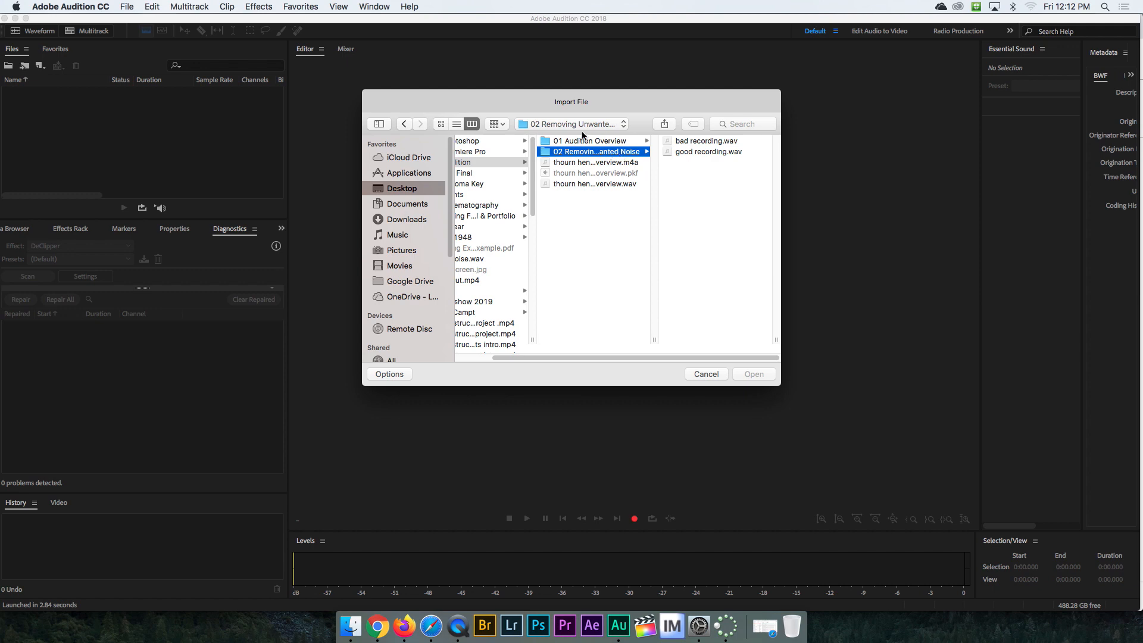
pyautogui.moveTo(686, 163); pyautogui.dragTo(694, 145)
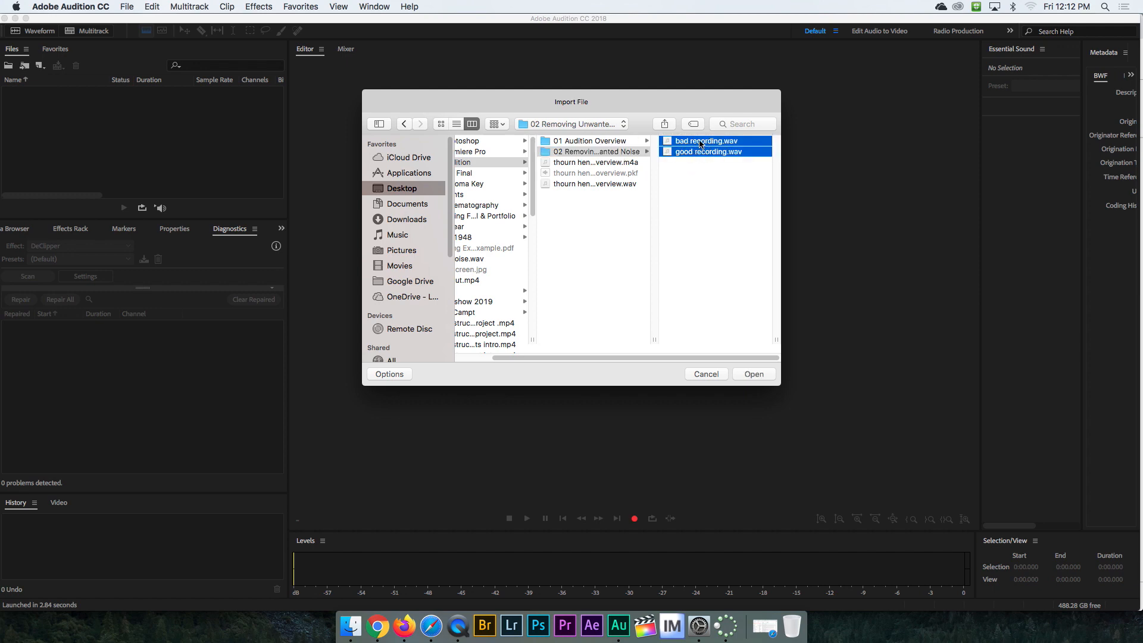
pyautogui.click(753, 374)
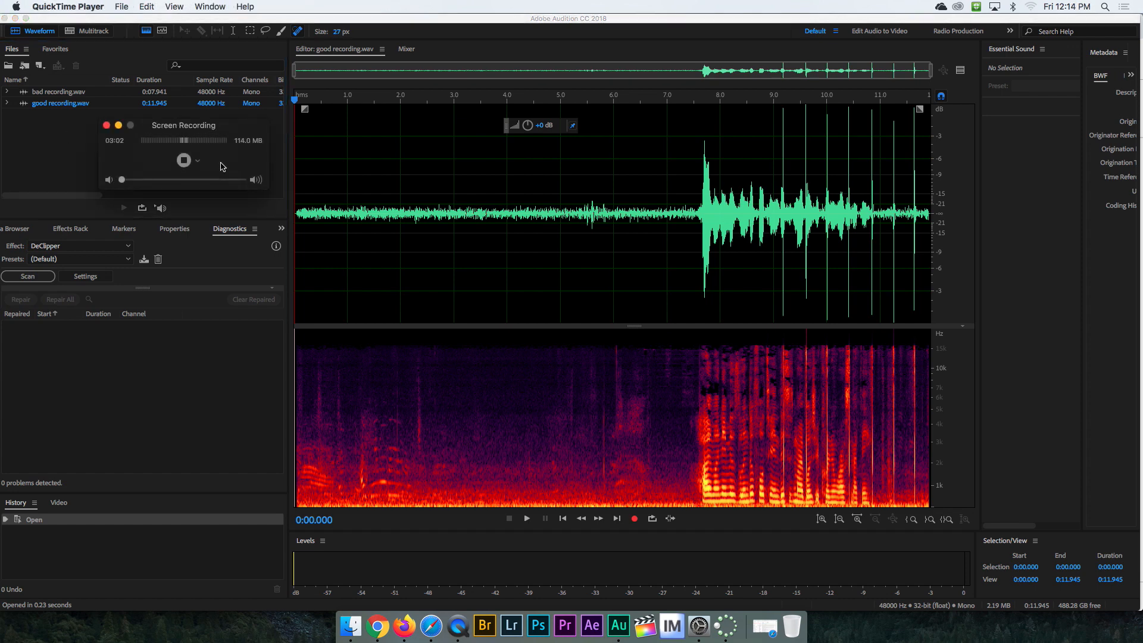
# Step: Play bad recording.wav and good recording.wav from the start to compare their background noise
pyautogui.click(28, 134)
pyautogui.click(33, 96)
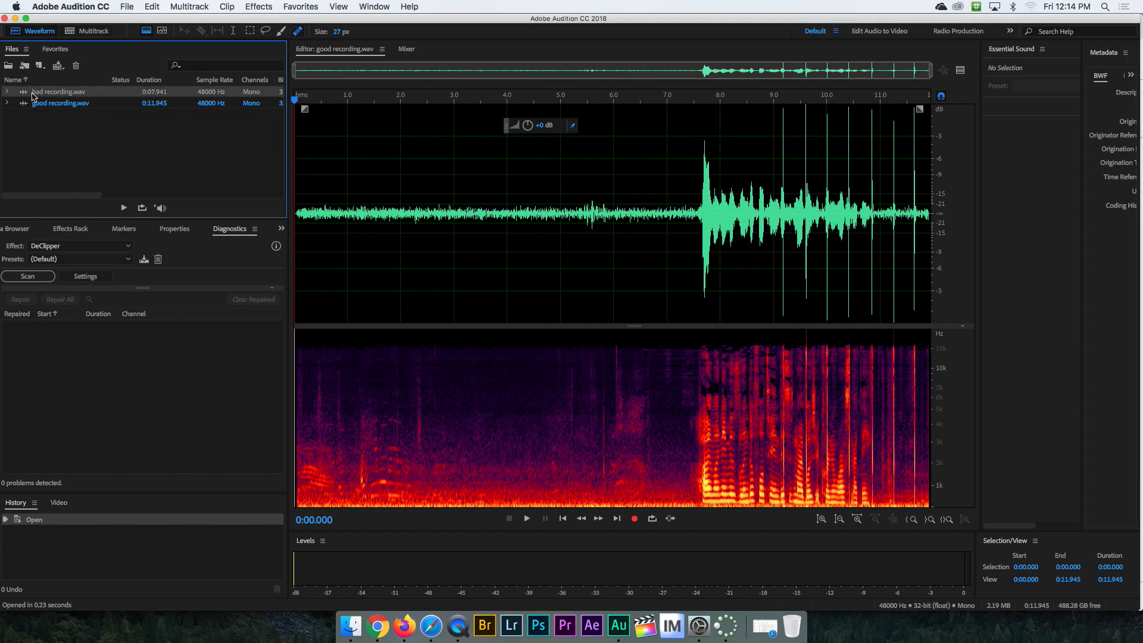
pyautogui.doubleClick(23, 95)
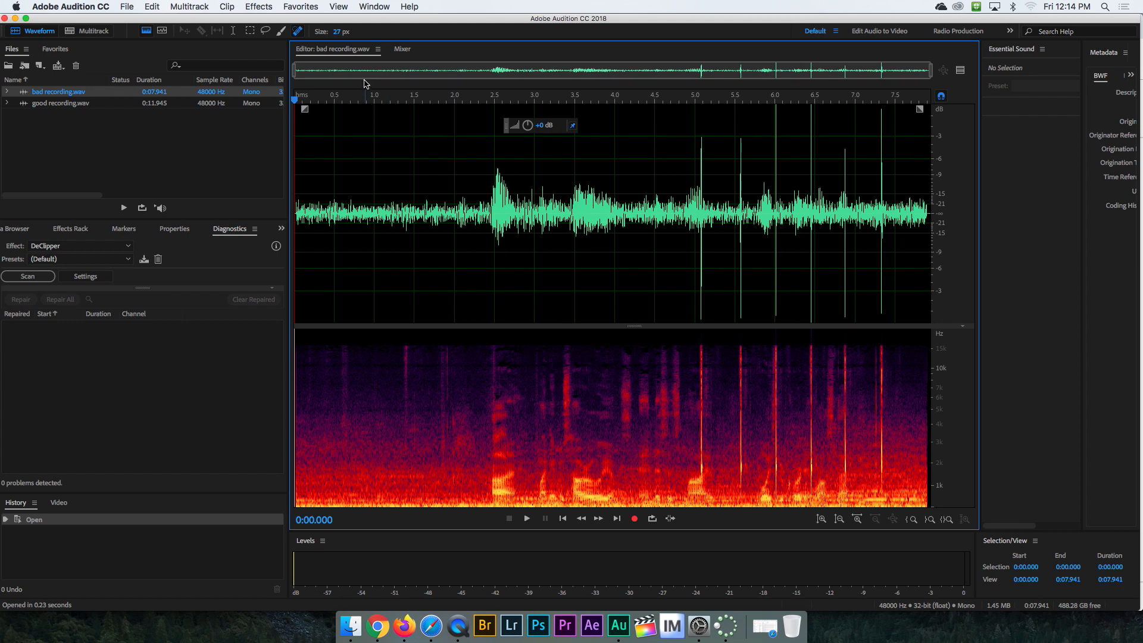
pyautogui.moveTo(296, 100); pyautogui.dragTo(277, 106)
pyautogui.press('space')
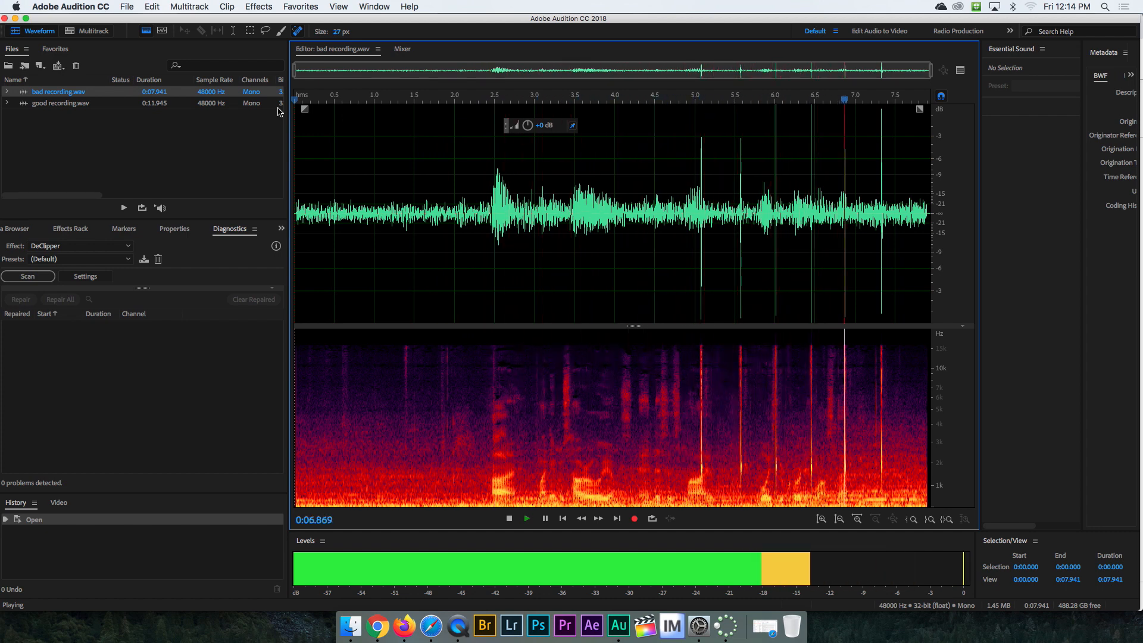
pyautogui.doubleClick(25, 107)
pyautogui.press('space')
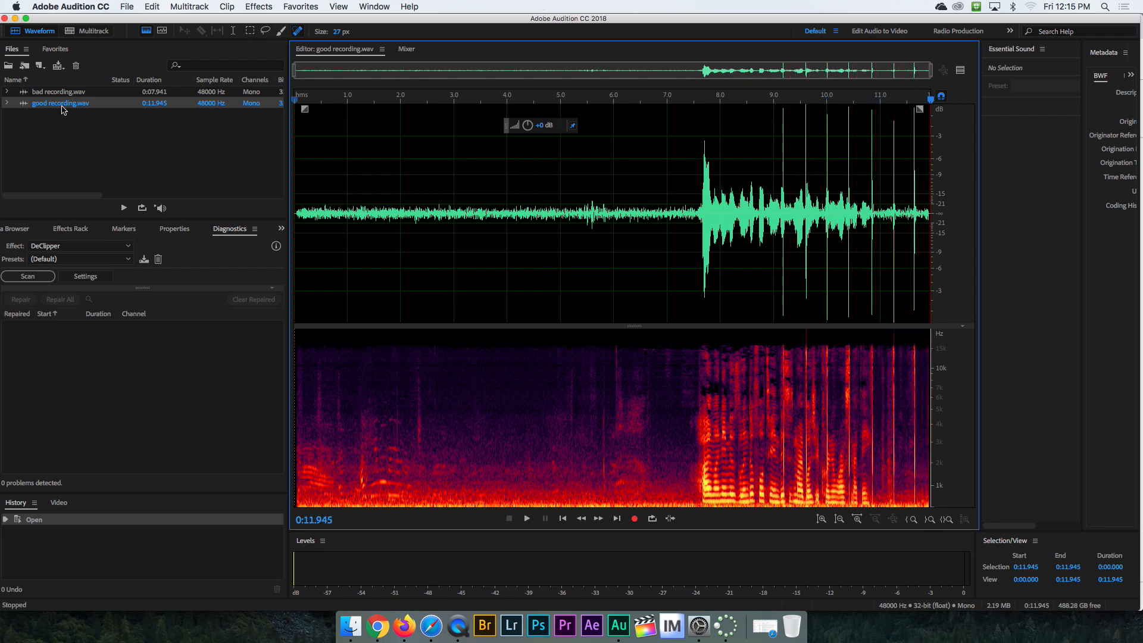
# Step: Open bad recording.wav in the editor and select its noise-only opening from 0:00.000 to about 0:02.330
pyautogui.click(35, 95)
pyautogui.doubleClick(24, 93)
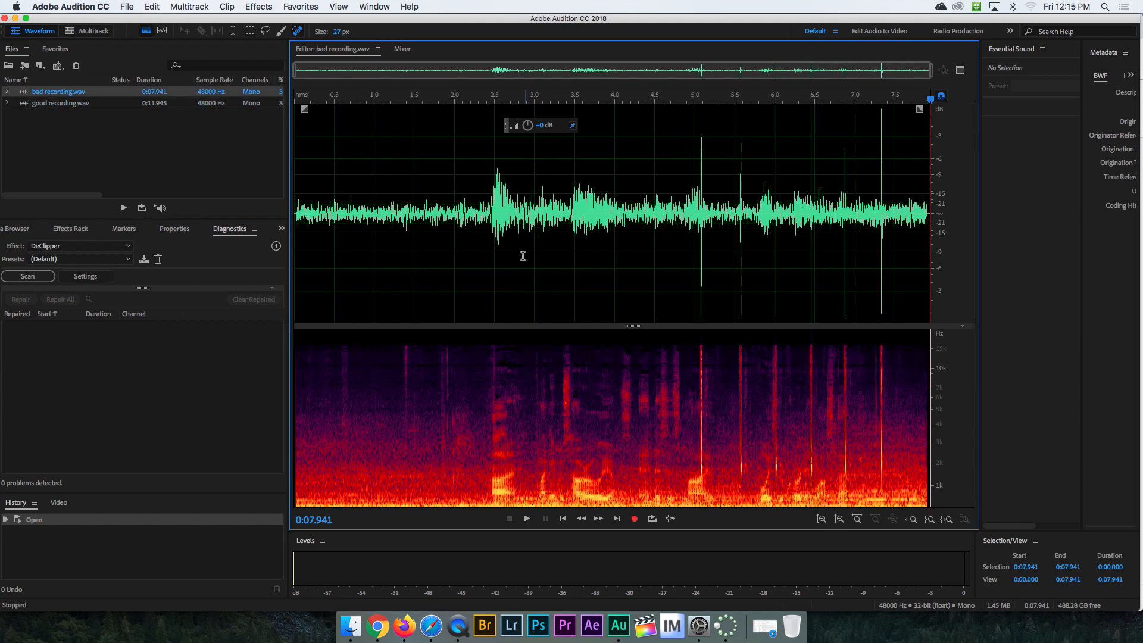
pyautogui.moveTo(481, 218); pyautogui.dragTo(261, 227)
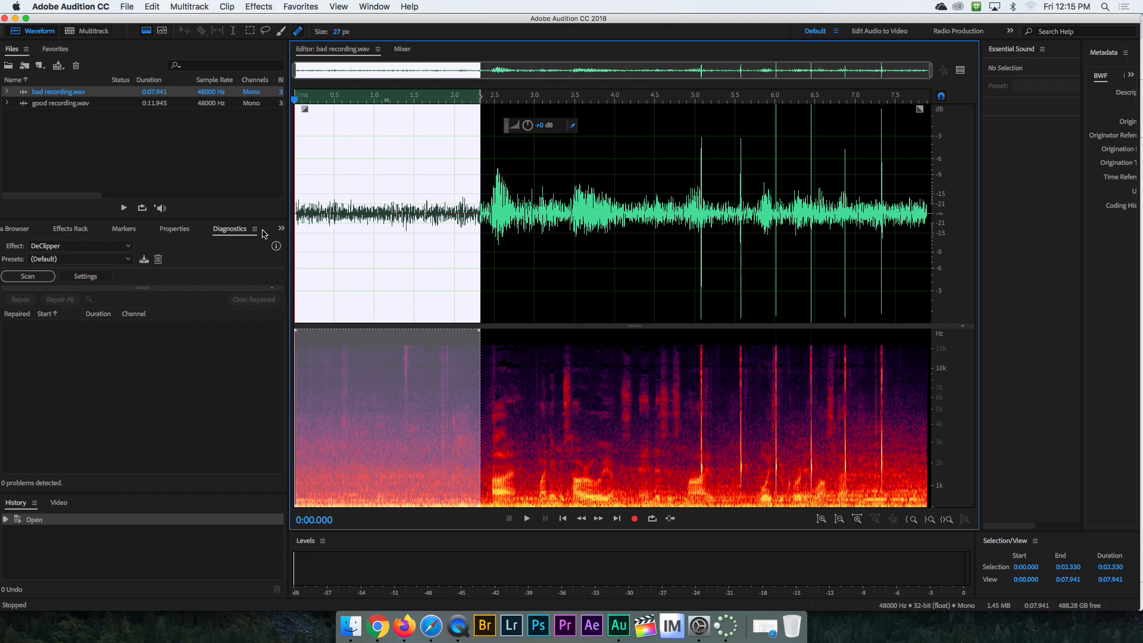
pyautogui.click(254, 9)
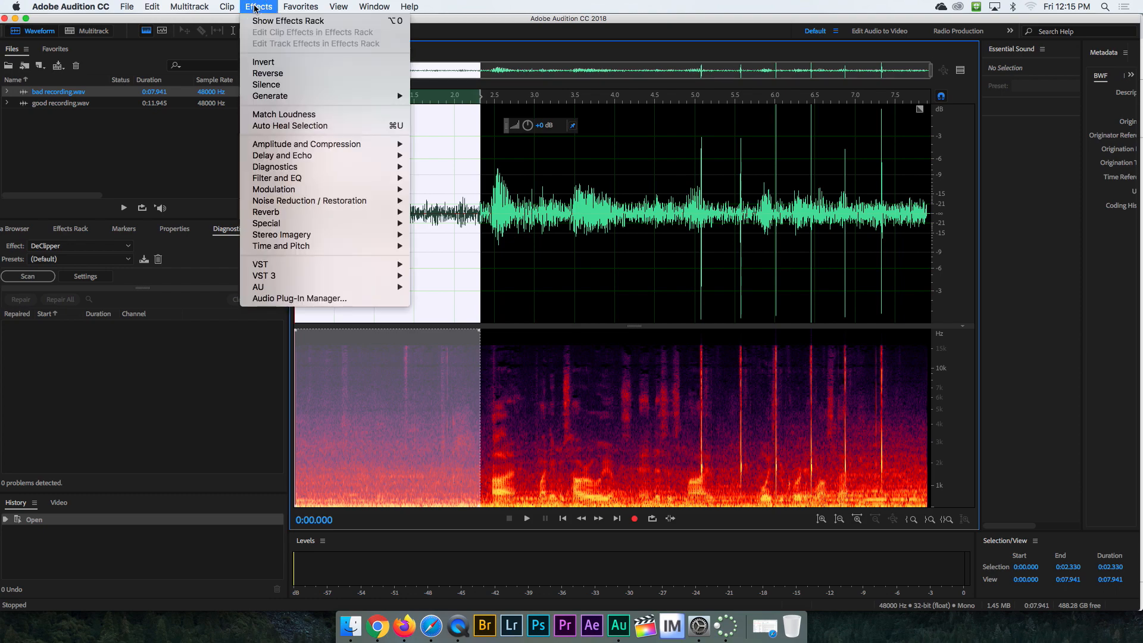
pyautogui.moveTo(348, 203)
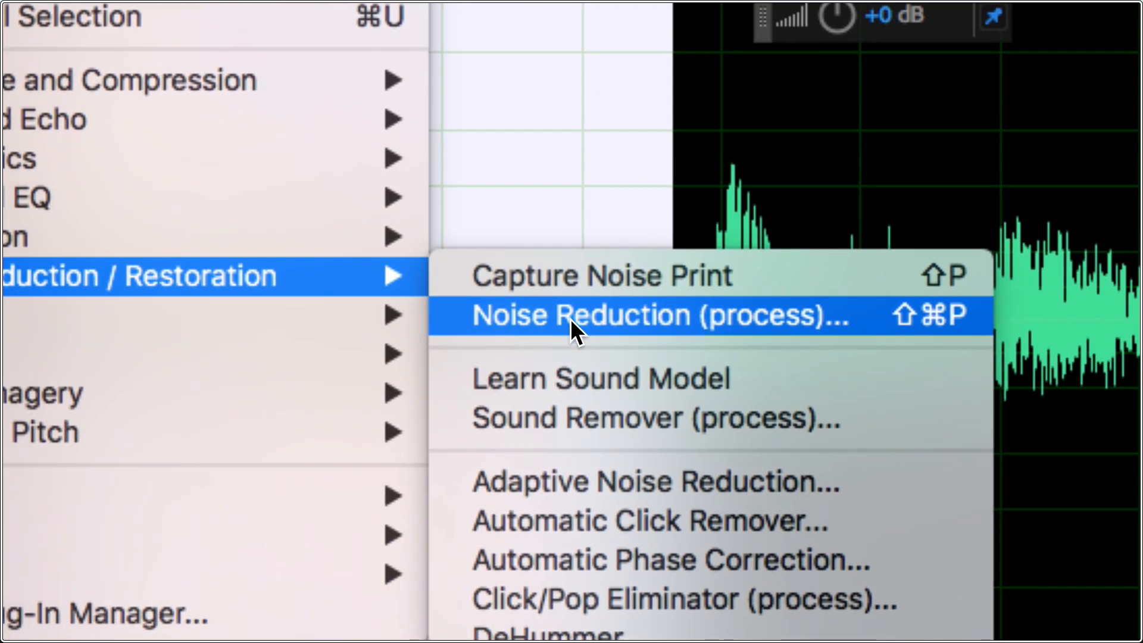
pyautogui.click(570, 319)
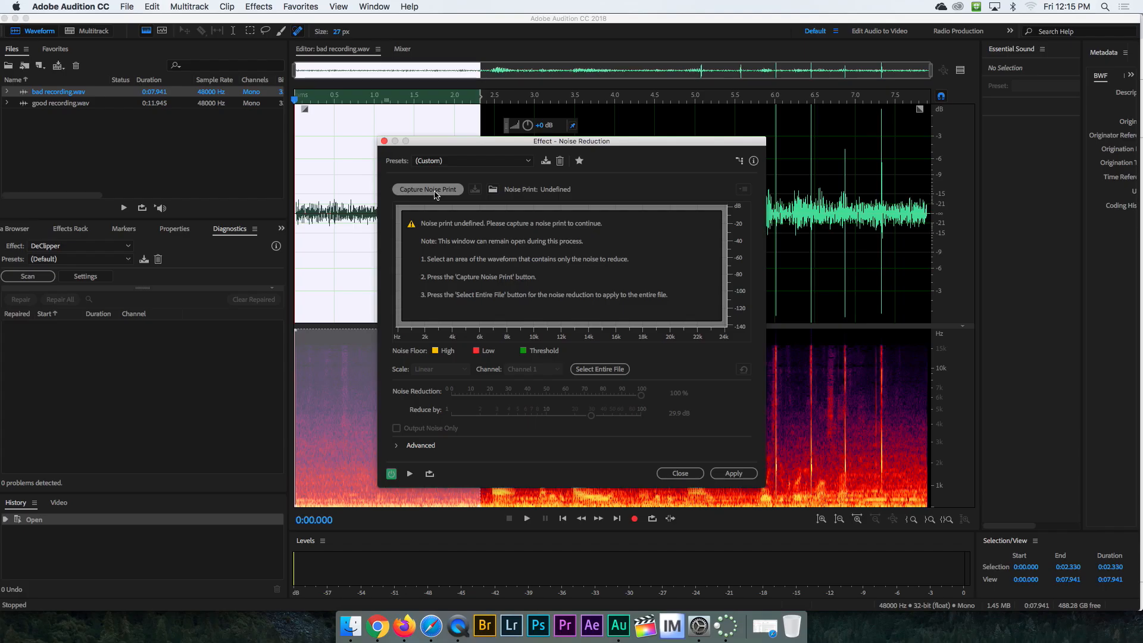
pyautogui.click(259, 7)
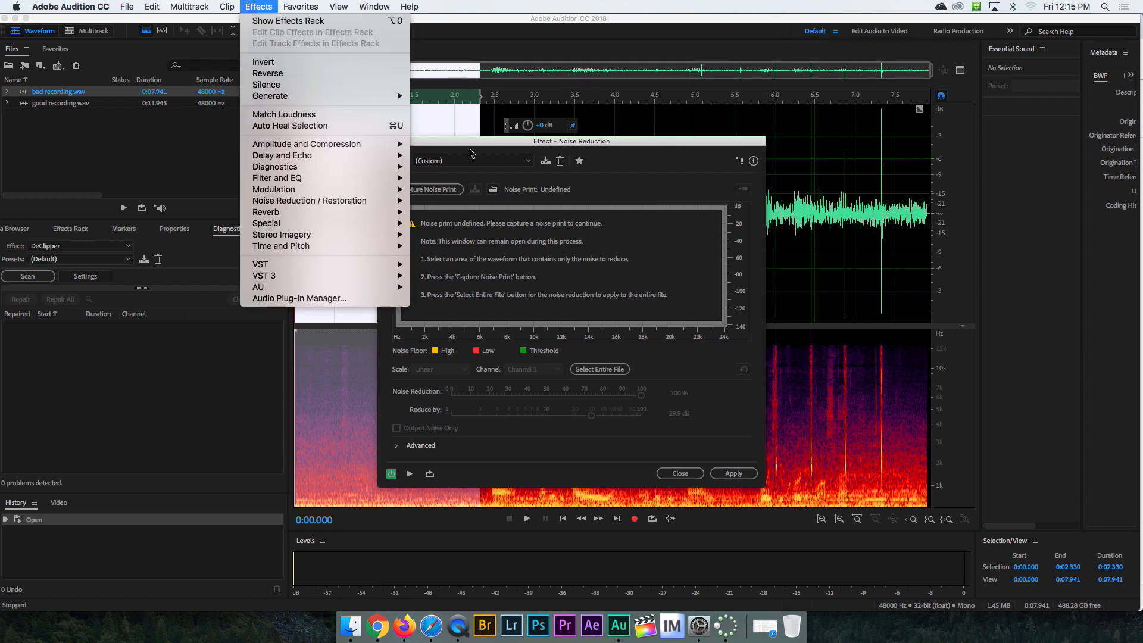
pyautogui.moveTo(401, 143); pyautogui.dragTo(399, 143)
pyautogui.click(382, 141)
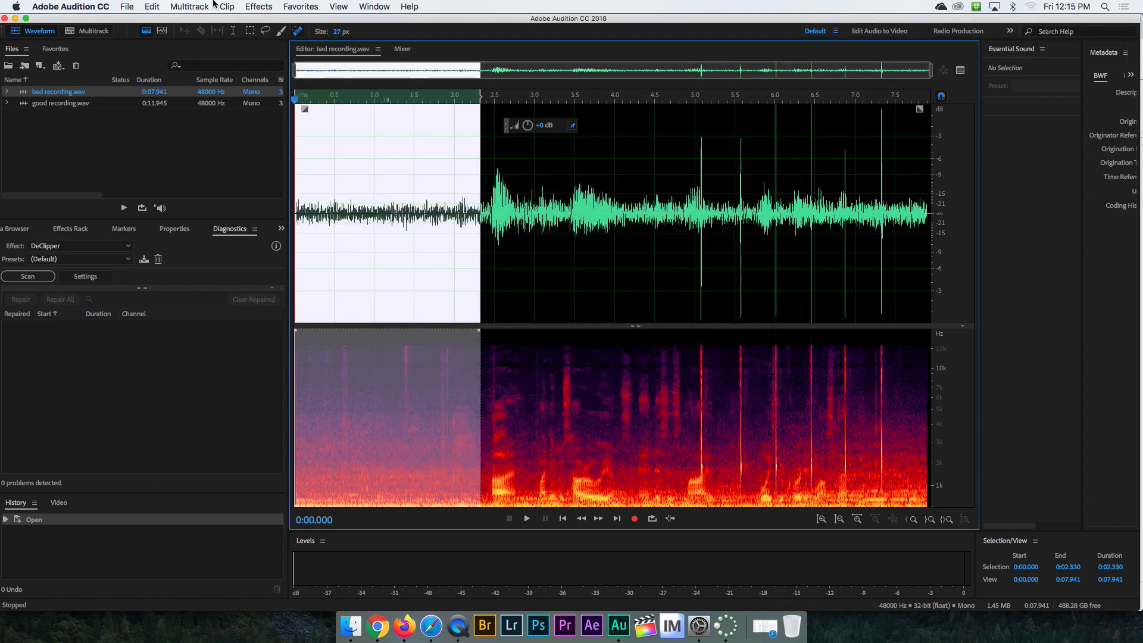
# Step: Capture a noise print from the selected opening section of bad recording.wav
pyautogui.click(259, 7)
pyautogui.moveTo(379, 205)
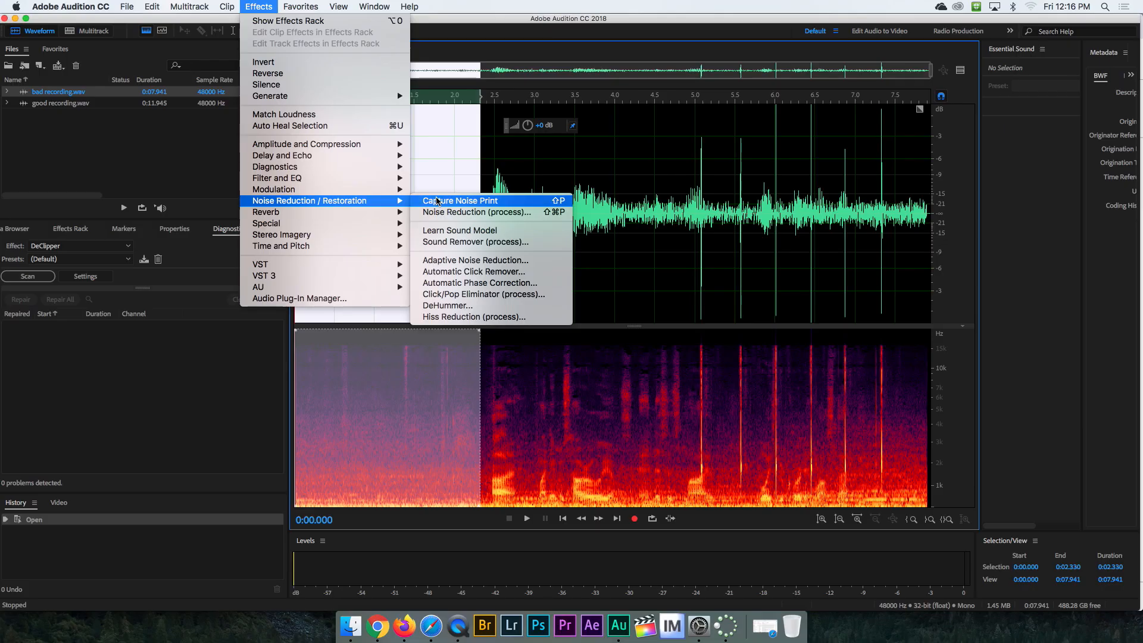
pyautogui.click(437, 201)
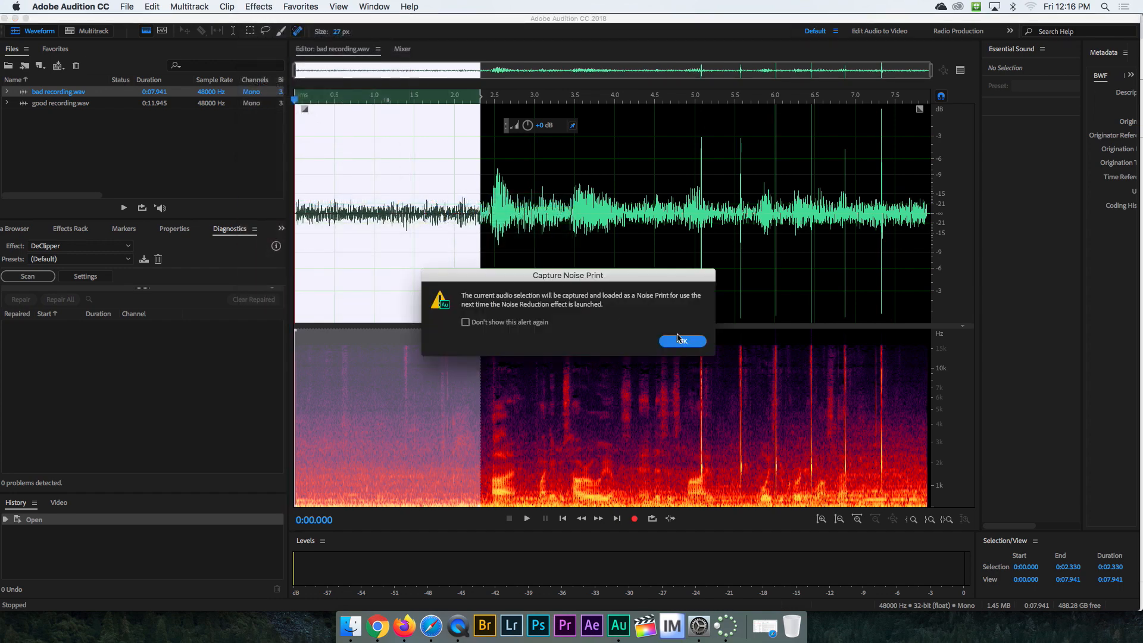
pyautogui.click(685, 342)
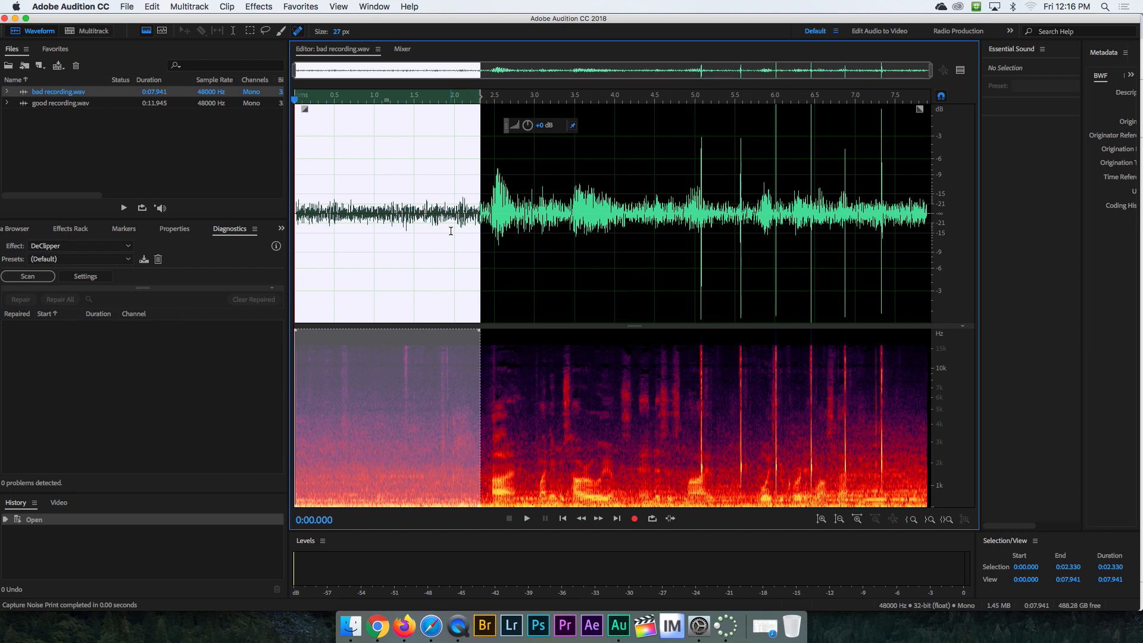
# Step: Select the entire bad recording.wav waveform and open the Noise Reduction (process) effect for it
pyautogui.click(451, 231)
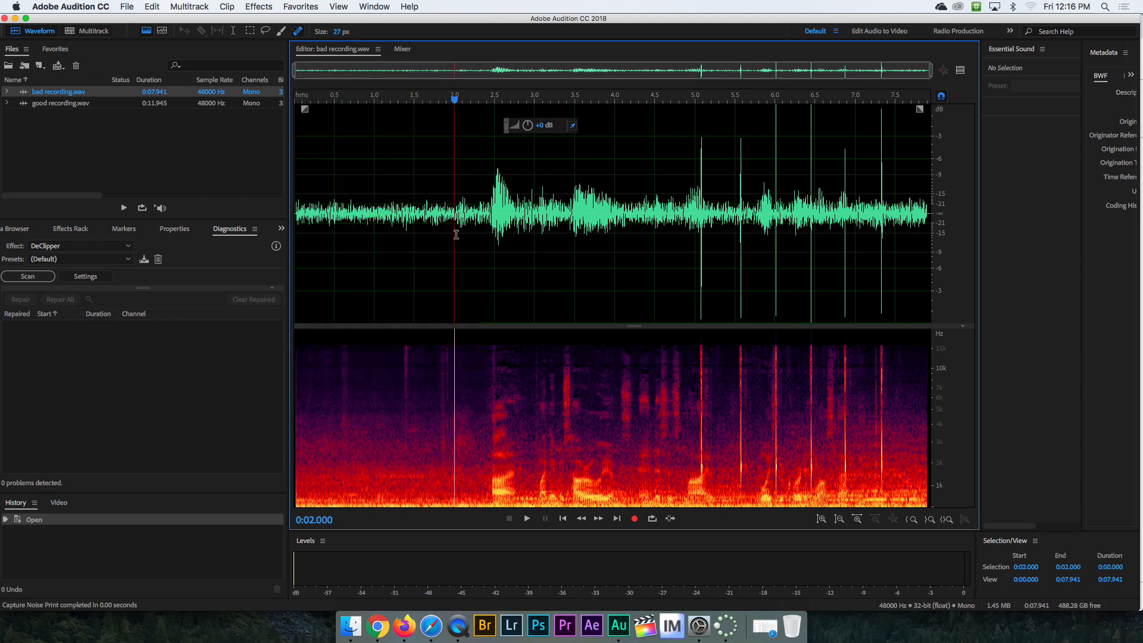
pyautogui.moveTo(298, 233); pyautogui.dragTo(972, 228)
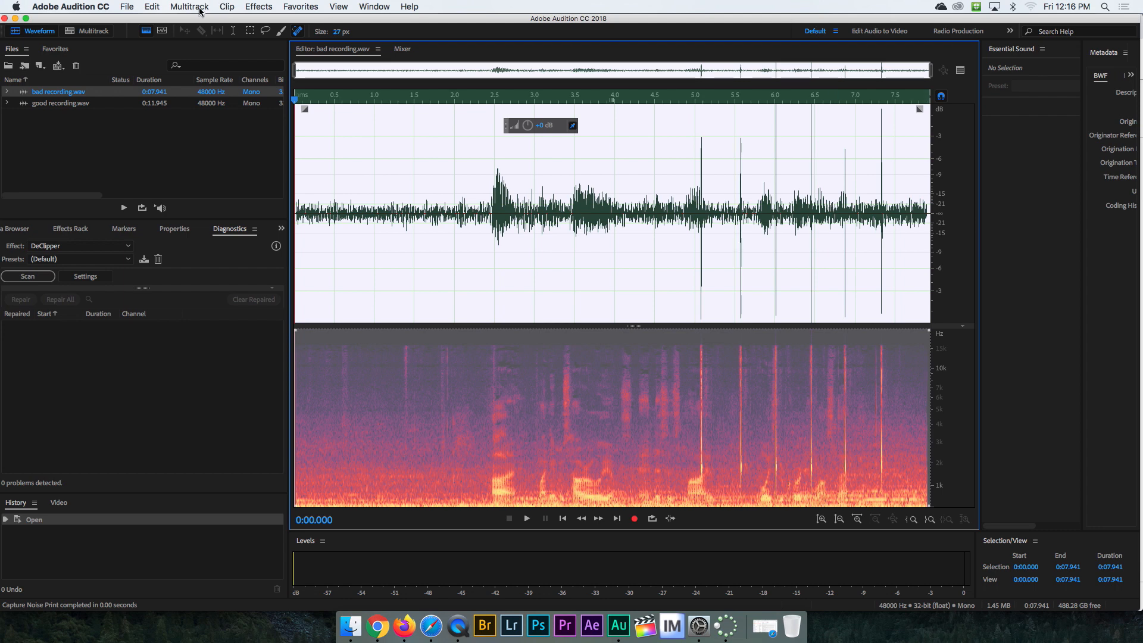
pyautogui.click(259, 6)
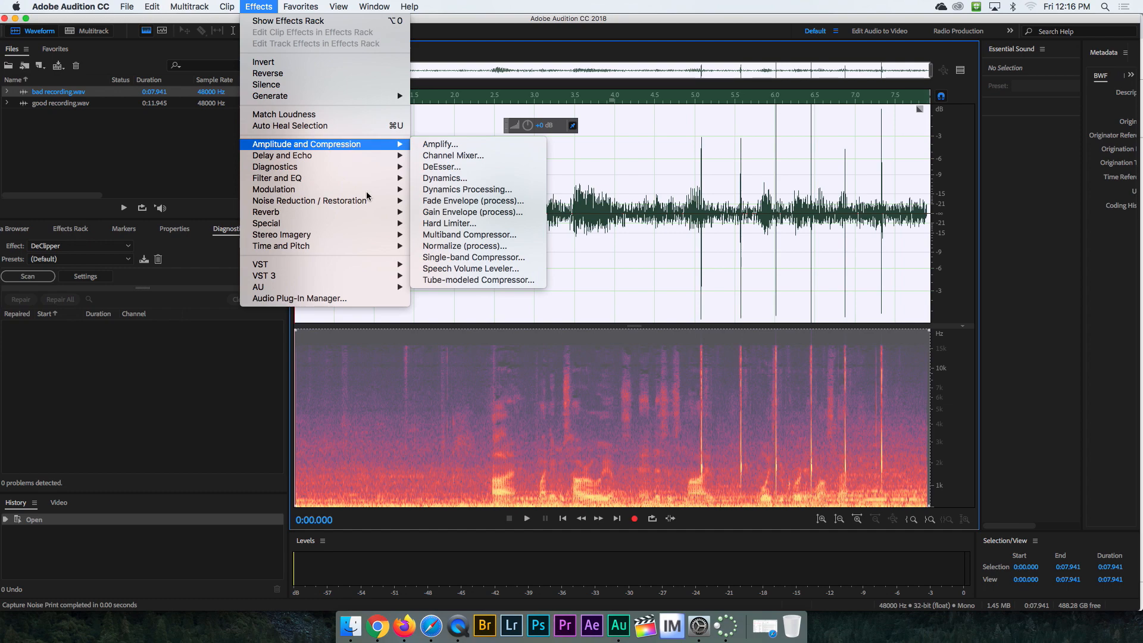
pyautogui.moveTo(370, 205)
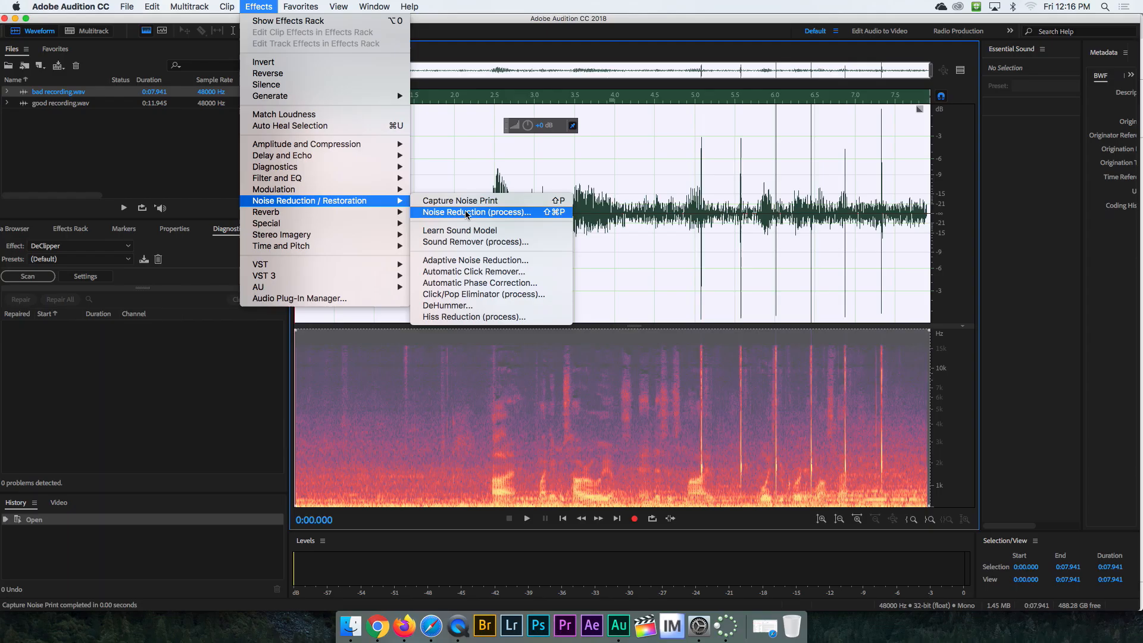
pyautogui.click(571, 322)
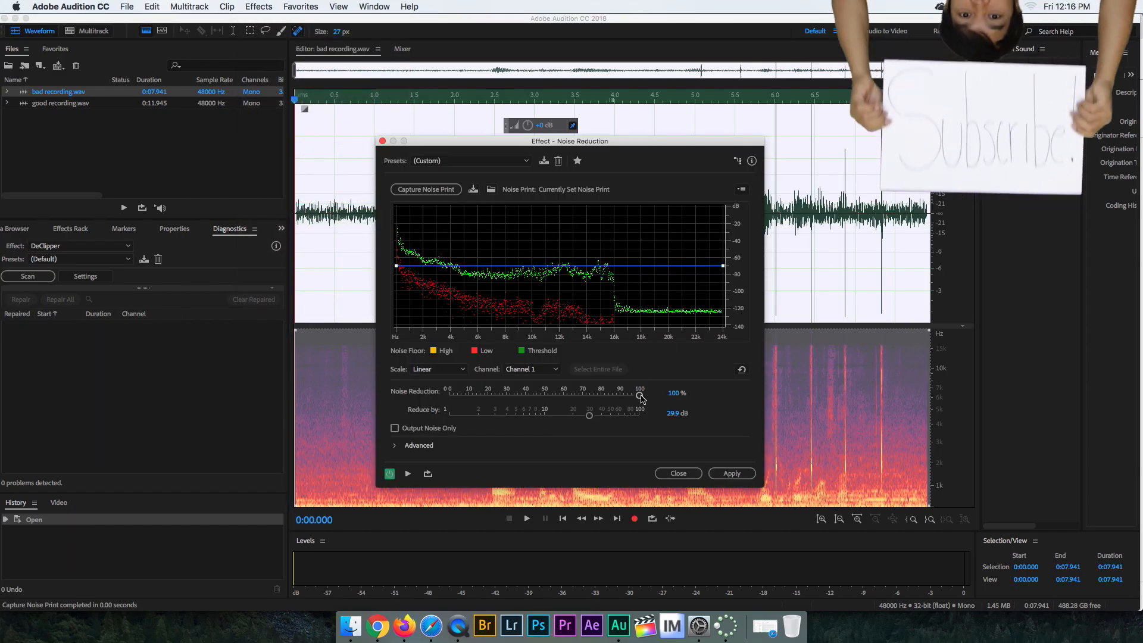
# Step: Set Reduce by to 31.6 dB, then preview and apply the noise reduction to the whole file
pyautogui.moveTo(640, 395); pyautogui.dragTo(591, 423)
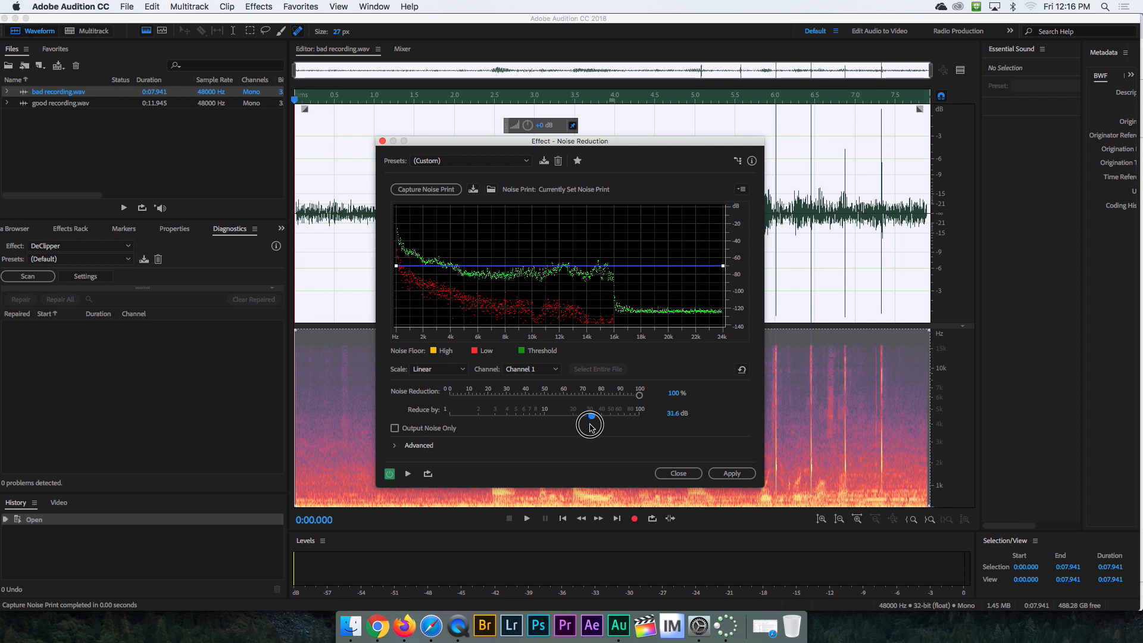
pyautogui.click(409, 474)
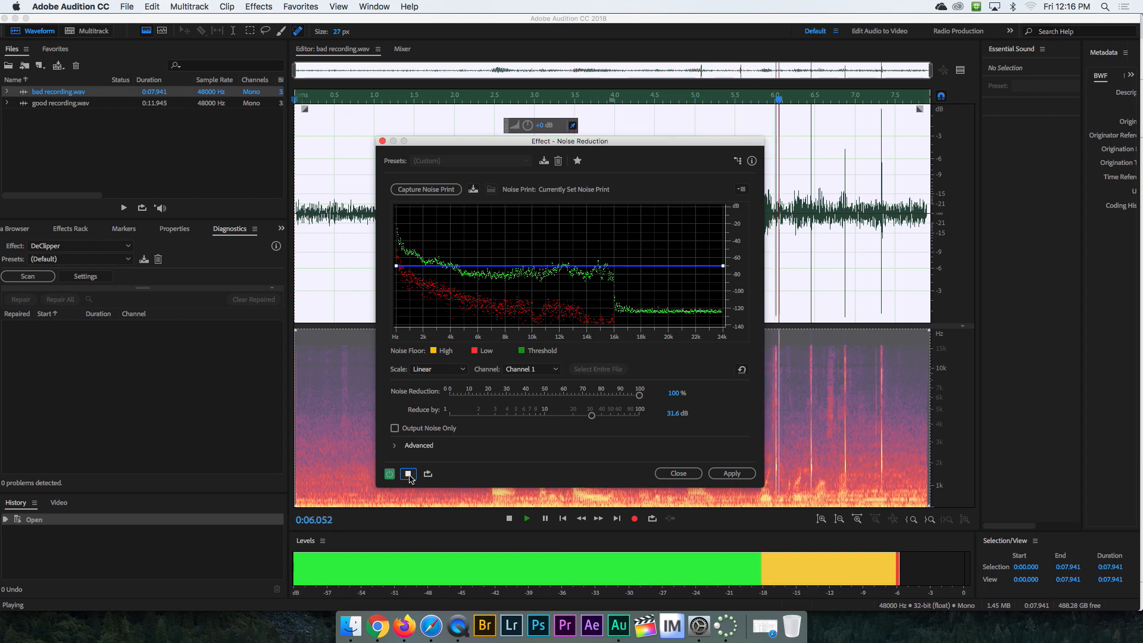
pyautogui.click(408, 474)
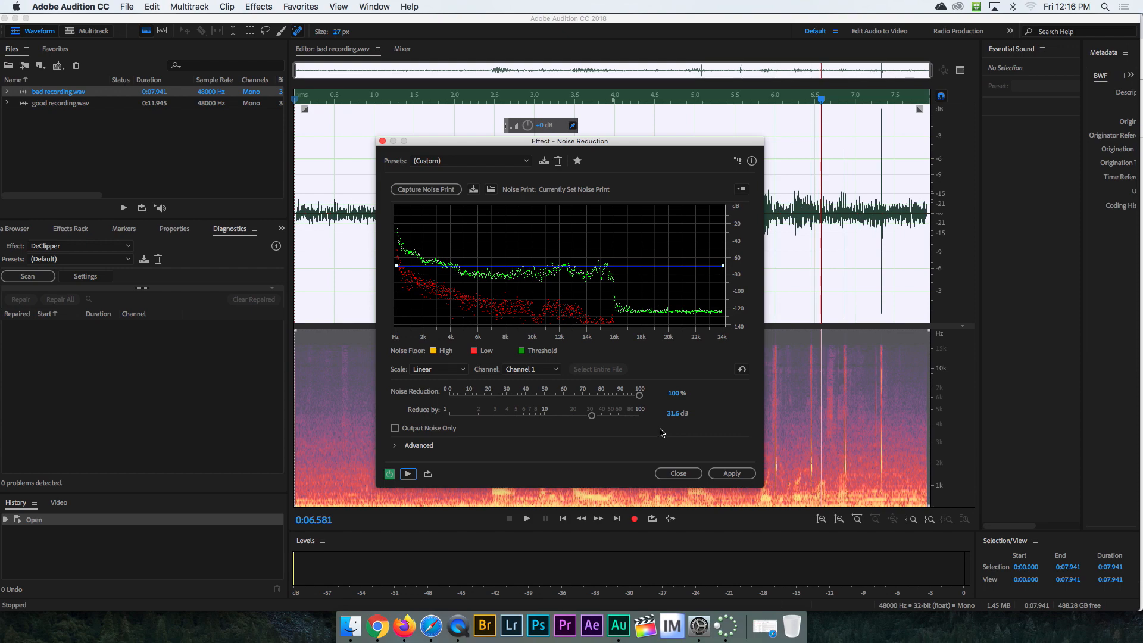
pyautogui.click(728, 473)
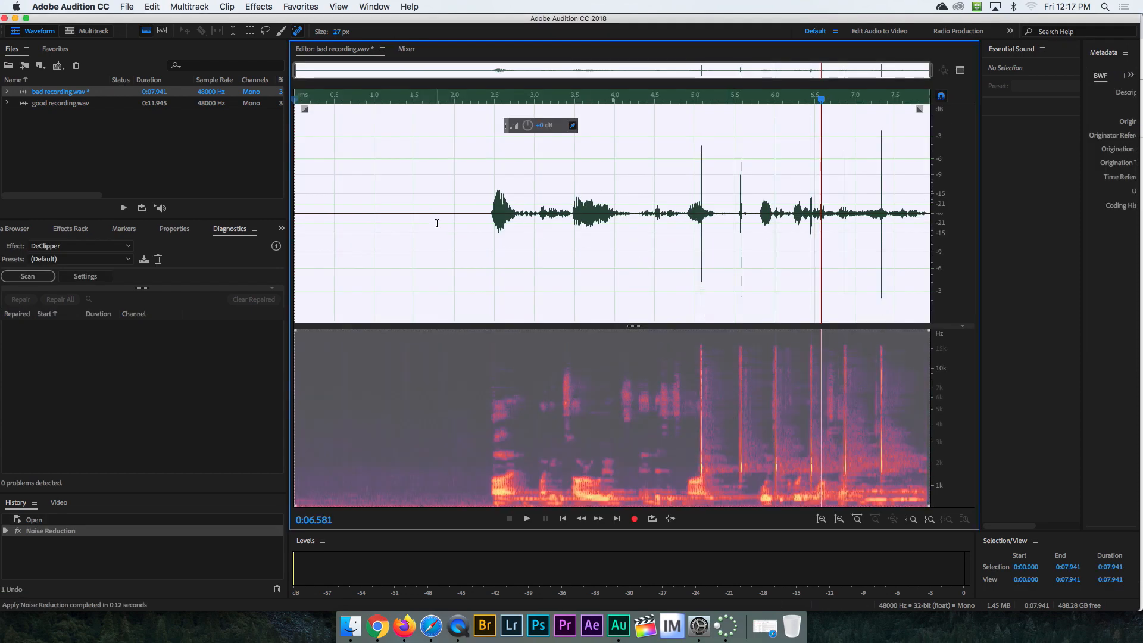
# Step: Play the noise-reduced bad recording.wav from within its silent opening to check the result
pyautogui.moveTo(381, 214); pyautogui.dragTo(296, 212)
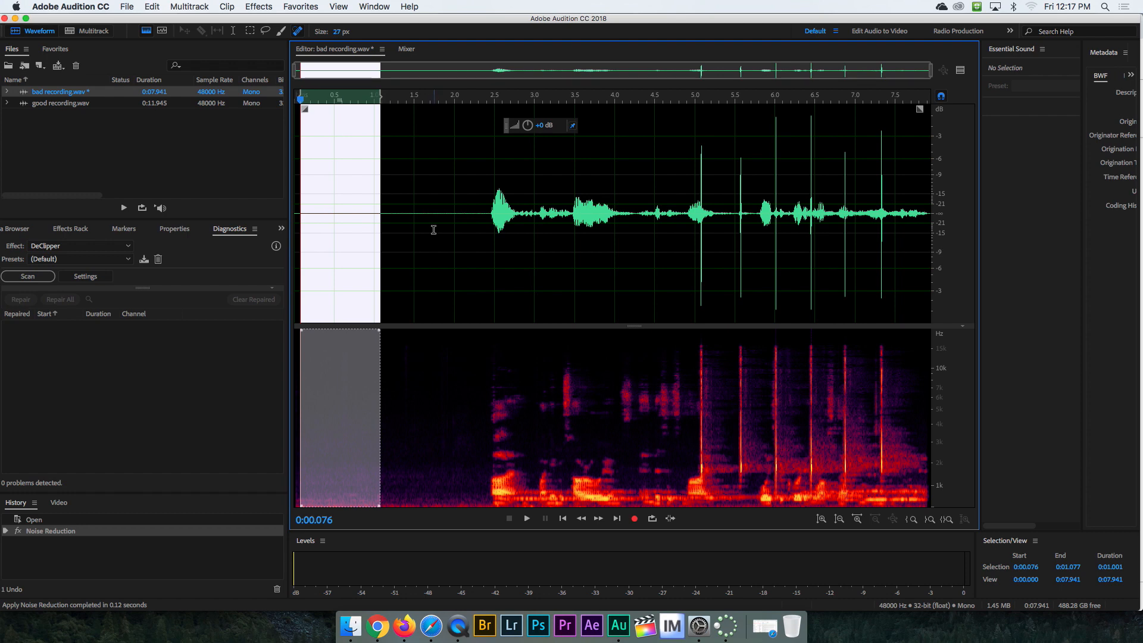
pyautogui.click(433, 230)
pyautogui.click(329, 230)
pyautogui.click(361, 222)
pyautogui.press('space')
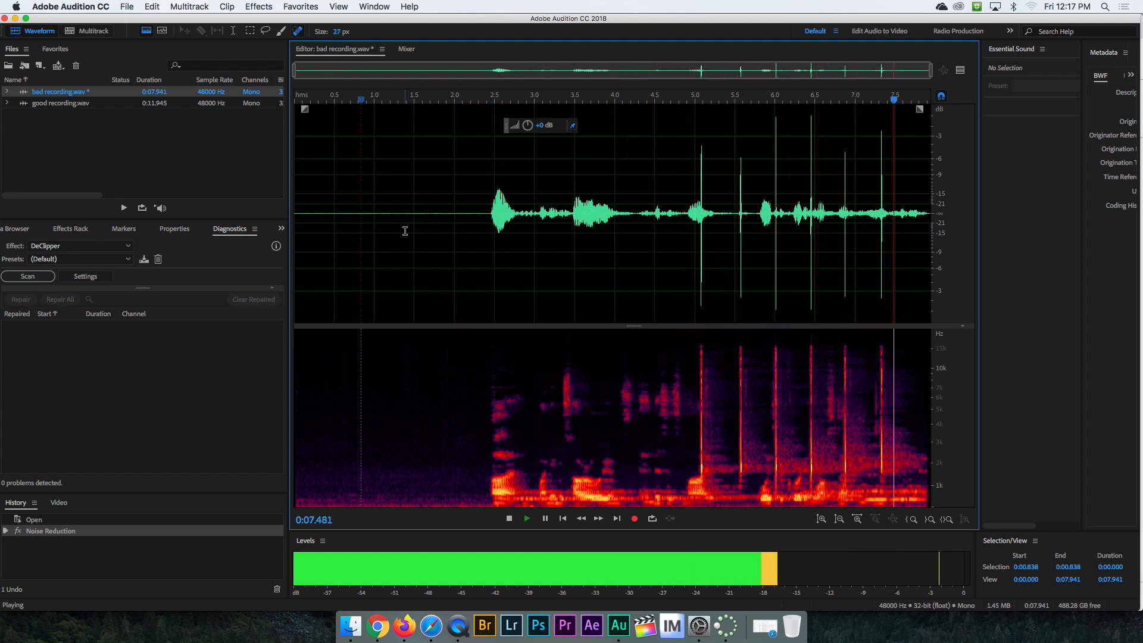
# Step: Undo the noise reduction on bad recording.wav and play the original audio from within its opening section
pyautogui.press('super+z')
pyautogui.click(349, 215)
pyautogui.press('space')
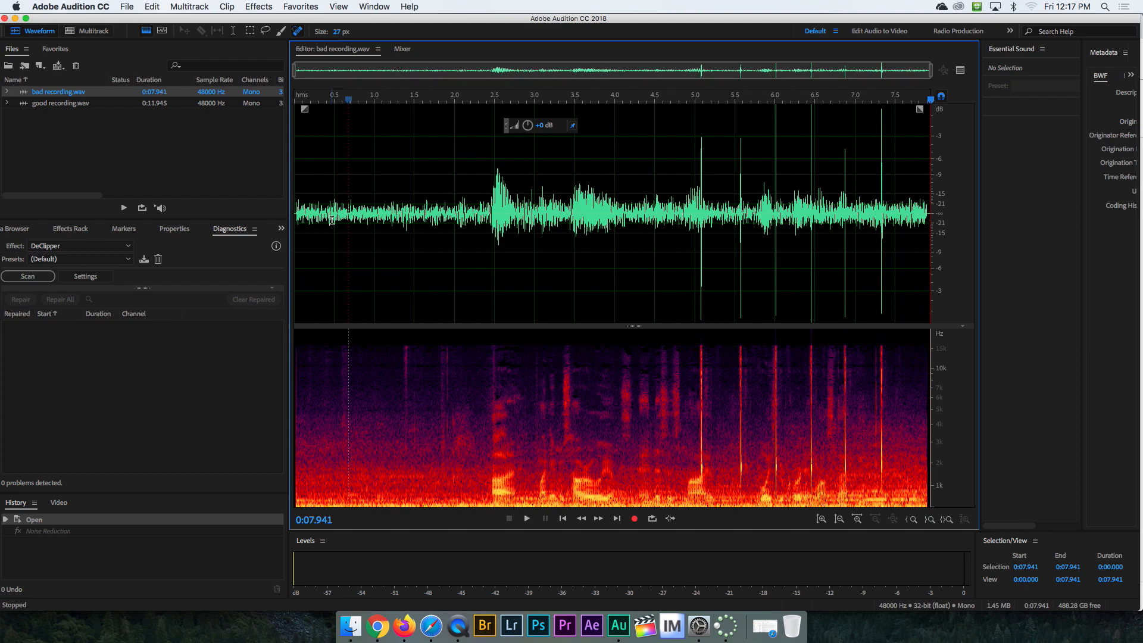
# Step: Redo the noise reduction on bad recording.wav and play the result from about 2.29 s, just before the speech
pyautogui.press('super+shift+z')
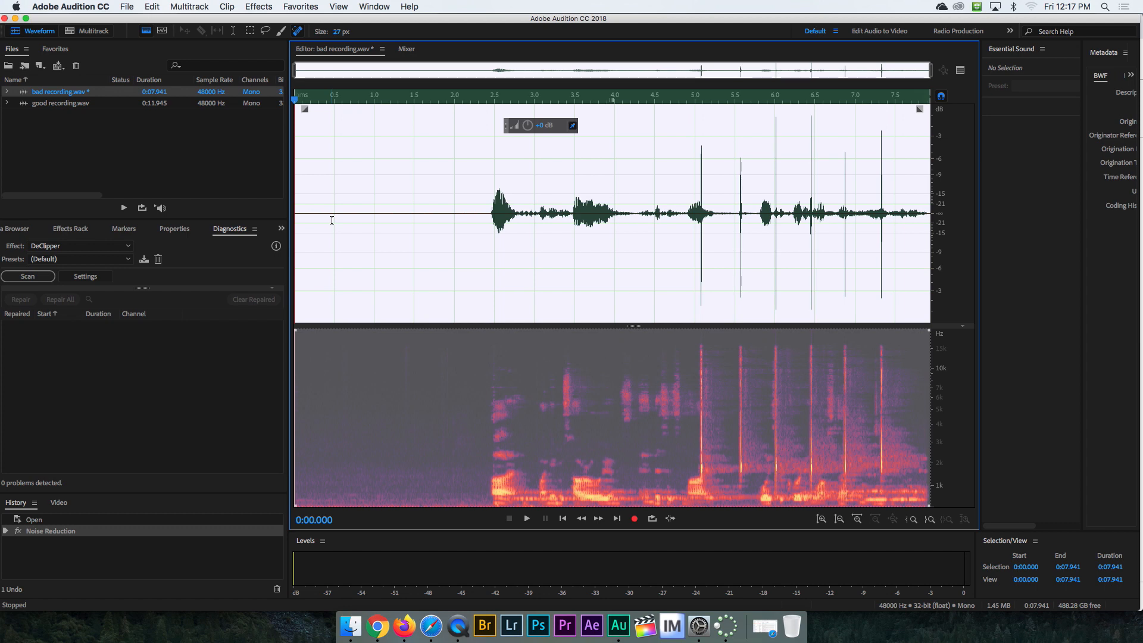
pyautogui.click(477, 216)
pyautogui.press('space')
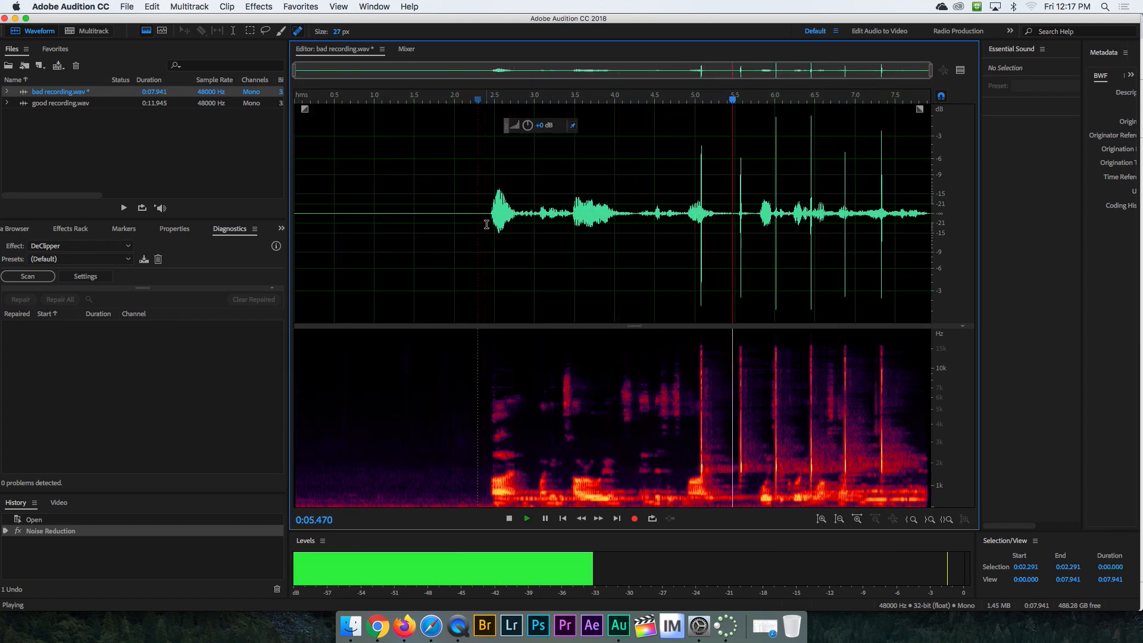
pyautogui.press('space')
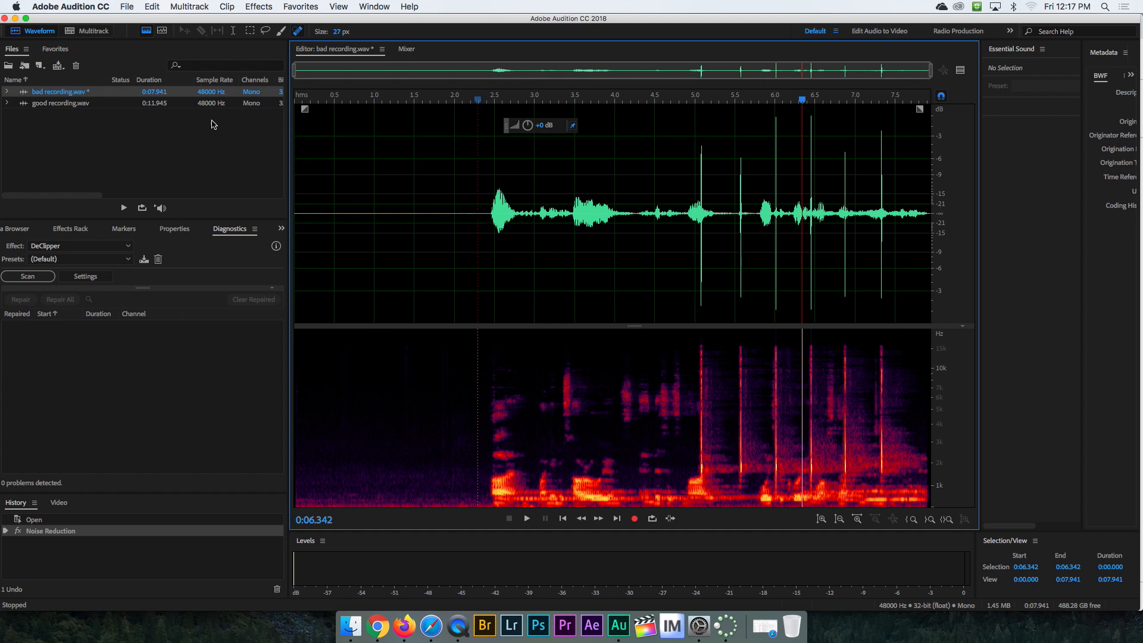
# Step: Open good recording.wav in the editor and play it from about 6.17 s
pyautogui.click(58, 116)
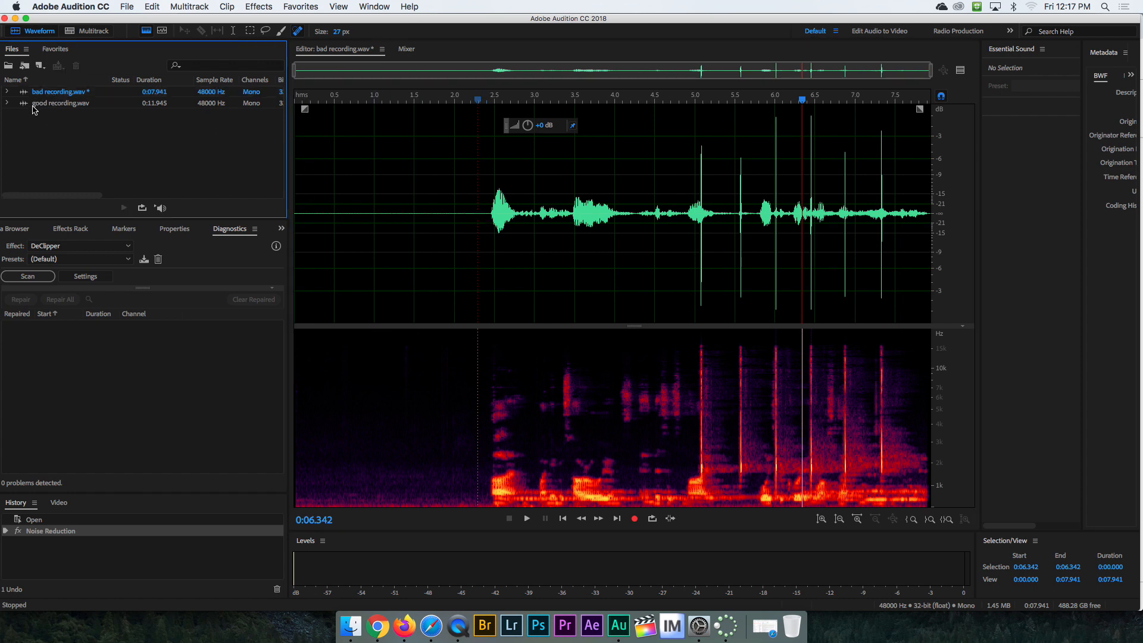
pyautogui.click(25, 103)
pyautogui.doubleClick(24, 104)
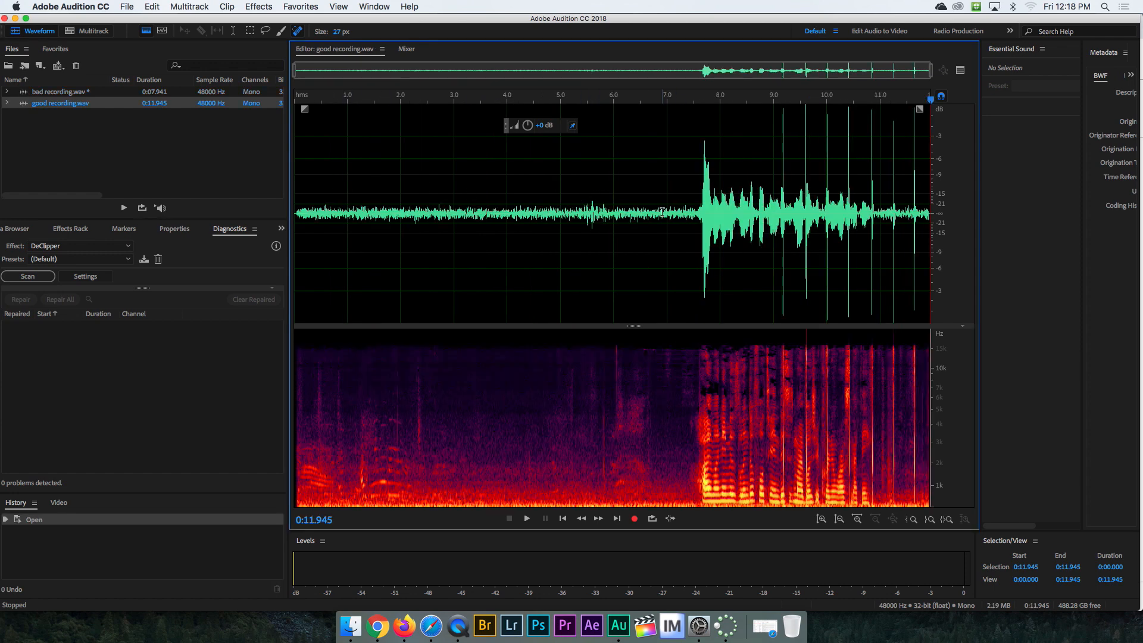
pyautogui.click(623, 214)
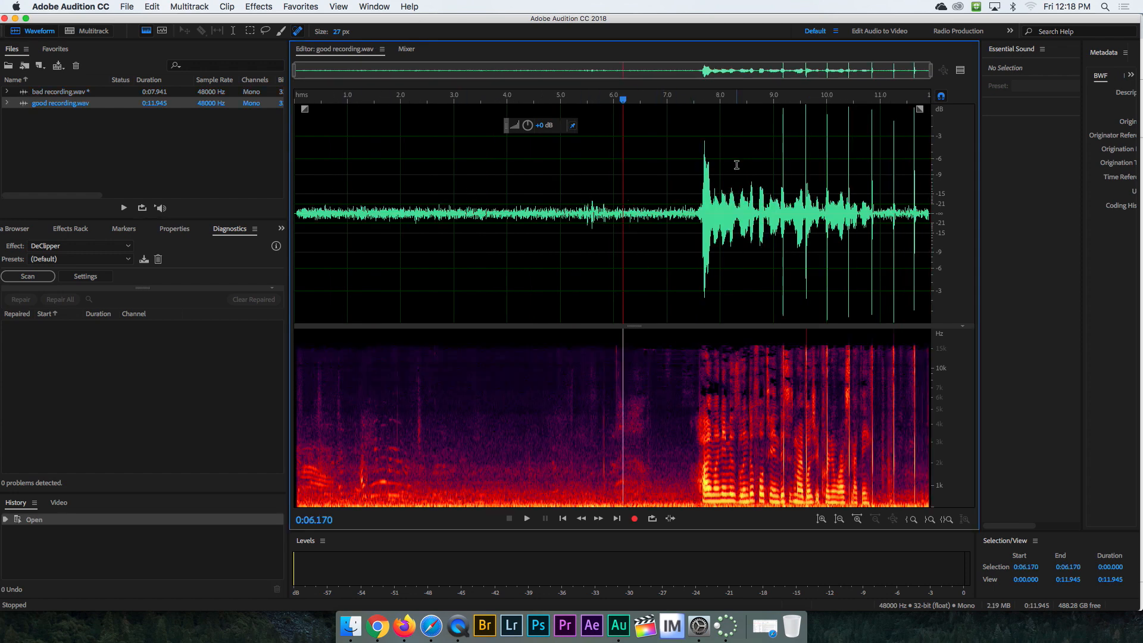
pyautogui.press('space')
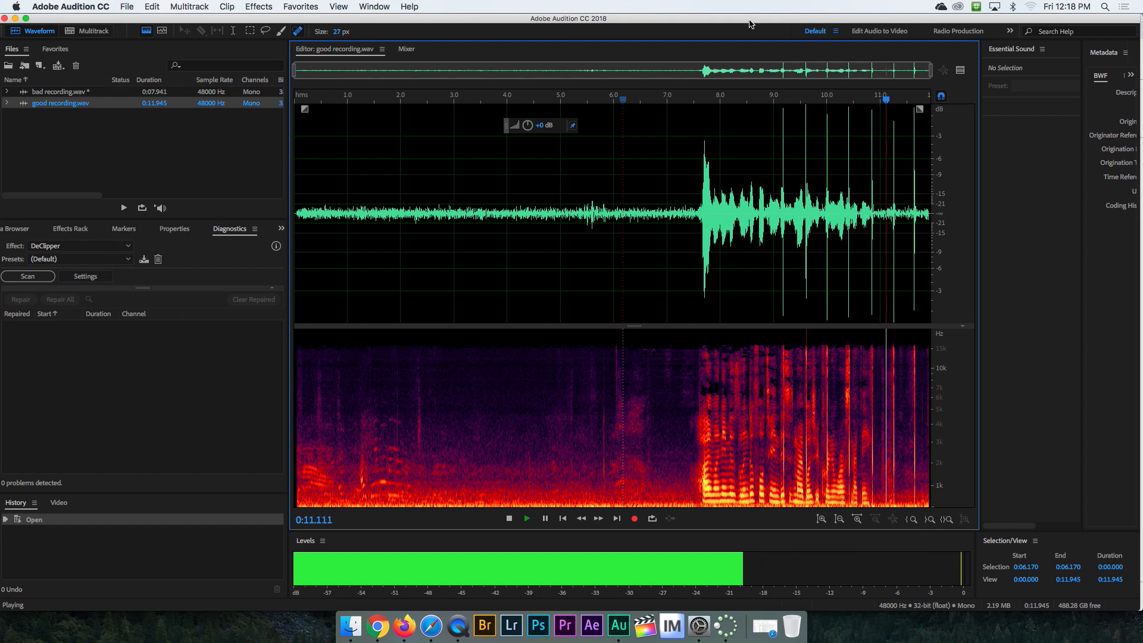
pyautogui.press('space')
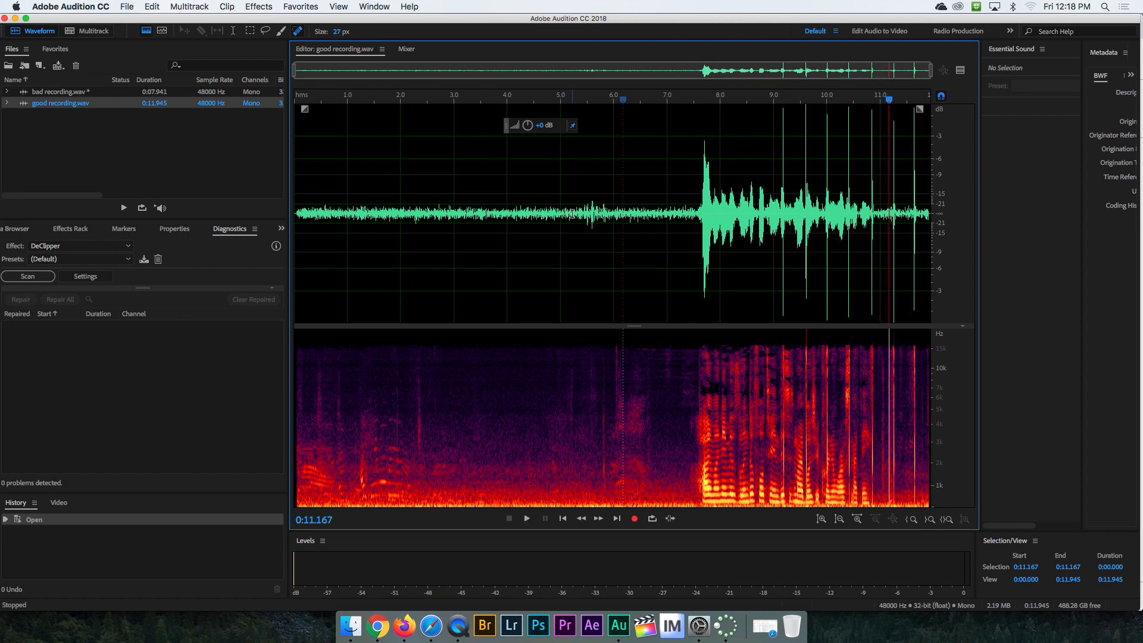
# Step: Select the opening of good recording.wav from 0 to about 5.31 s and capture it as the noise print
pyautogui.moveTo(576, 215); pyautogui.dragTo(301, 223)
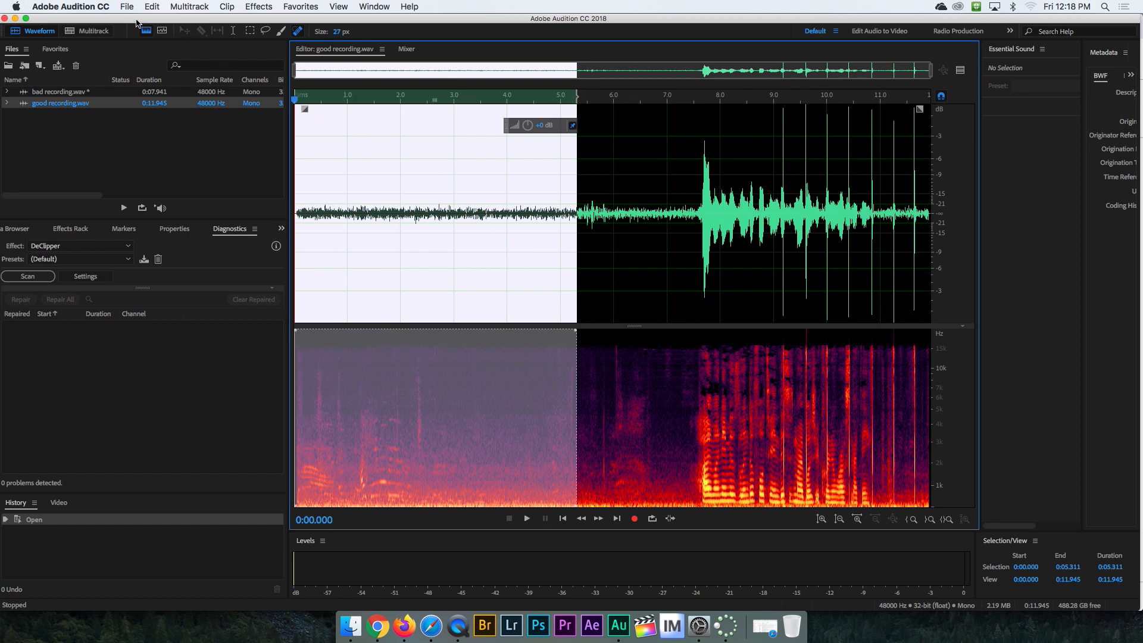
pyautogui.click(264, 7)
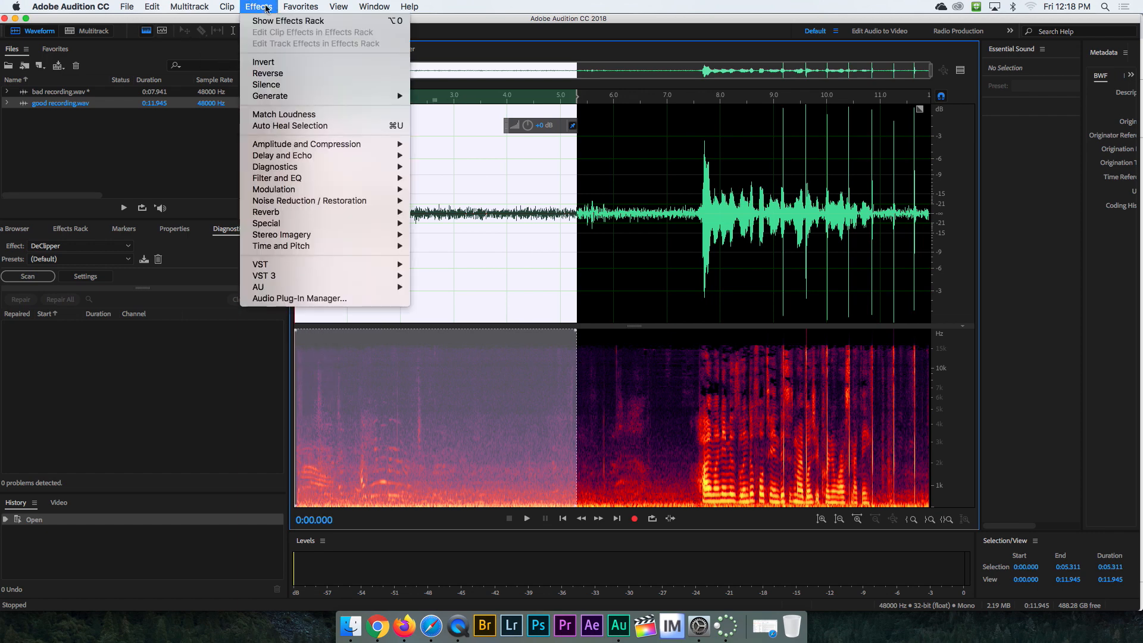
pyautogui.moveTo(356, 201)
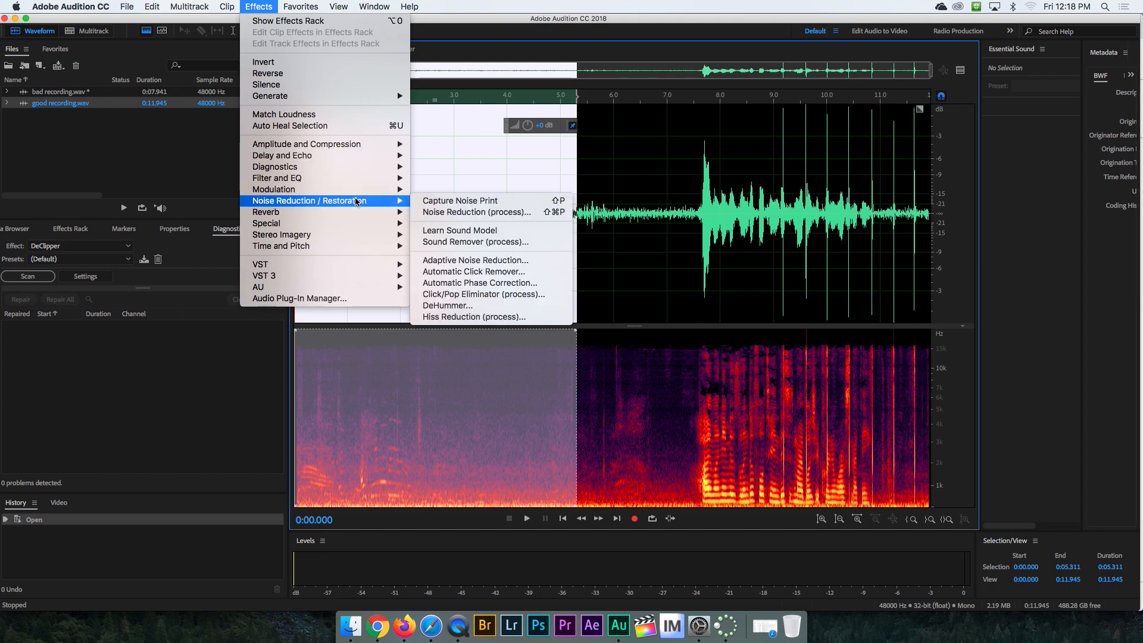
pyautogui.click(441, 203)
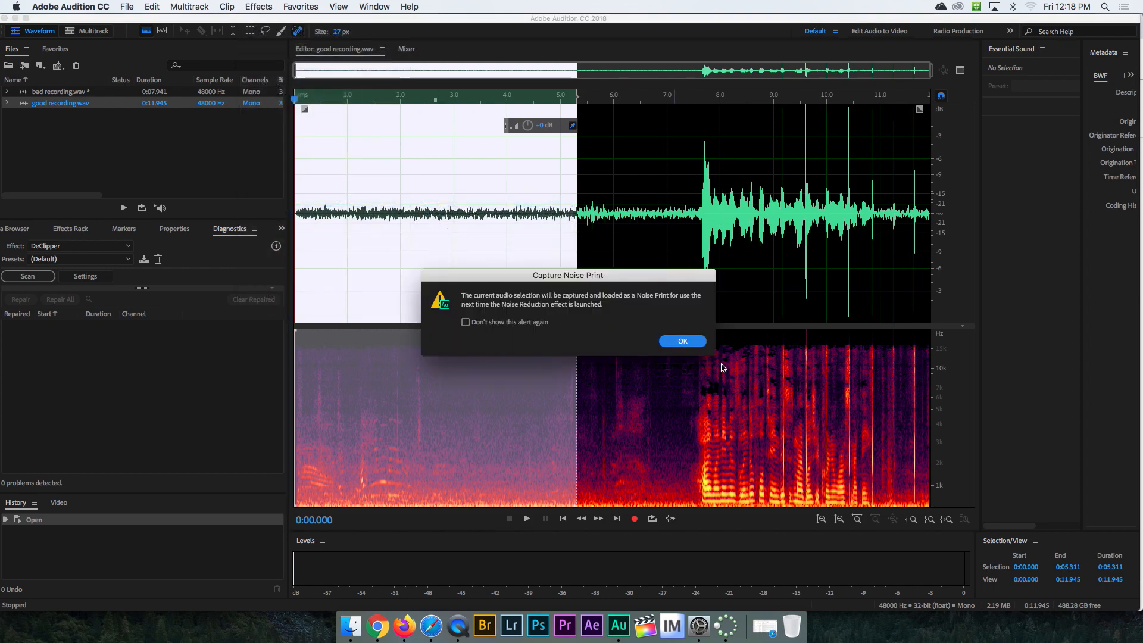
pyautogui.click(684, 341)
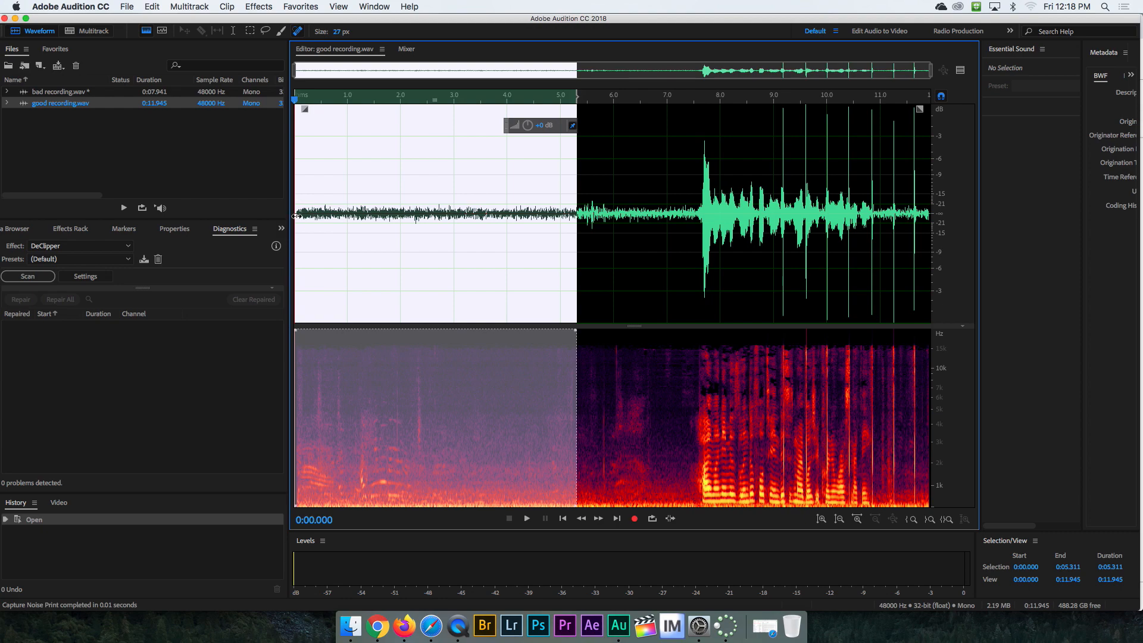
# Step: Apply Noise Reduction (process) to the entire good recording.wav with Reduce by set to 30 dB
pyautogui.moveTo(300, 212); pyautogui.dragTo(331, 211)
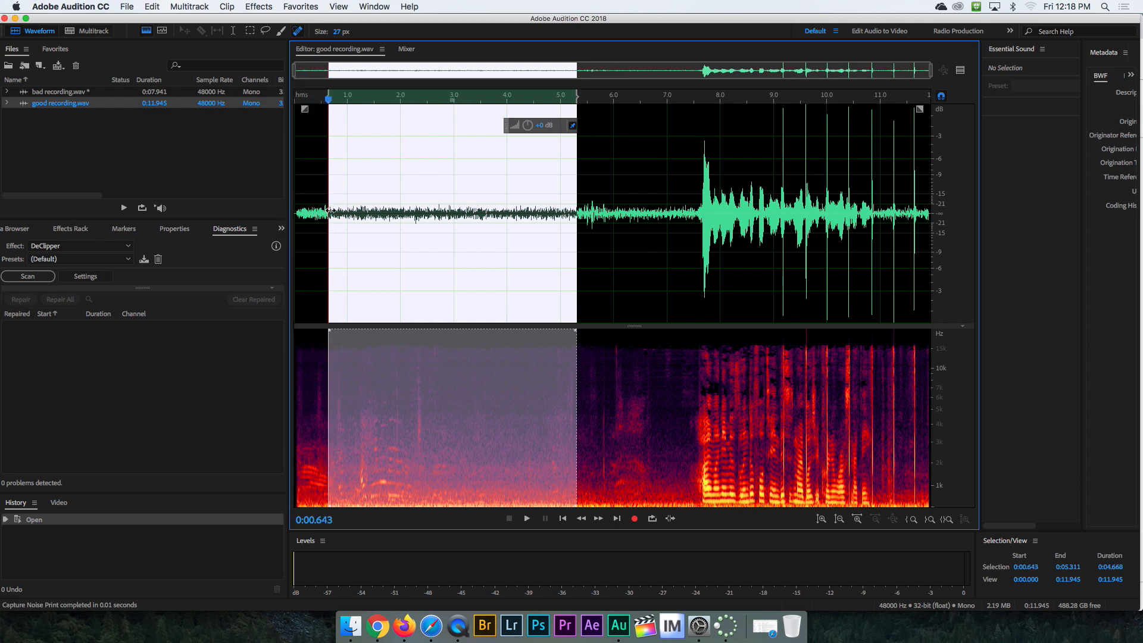
pyautogui.press('super+a')
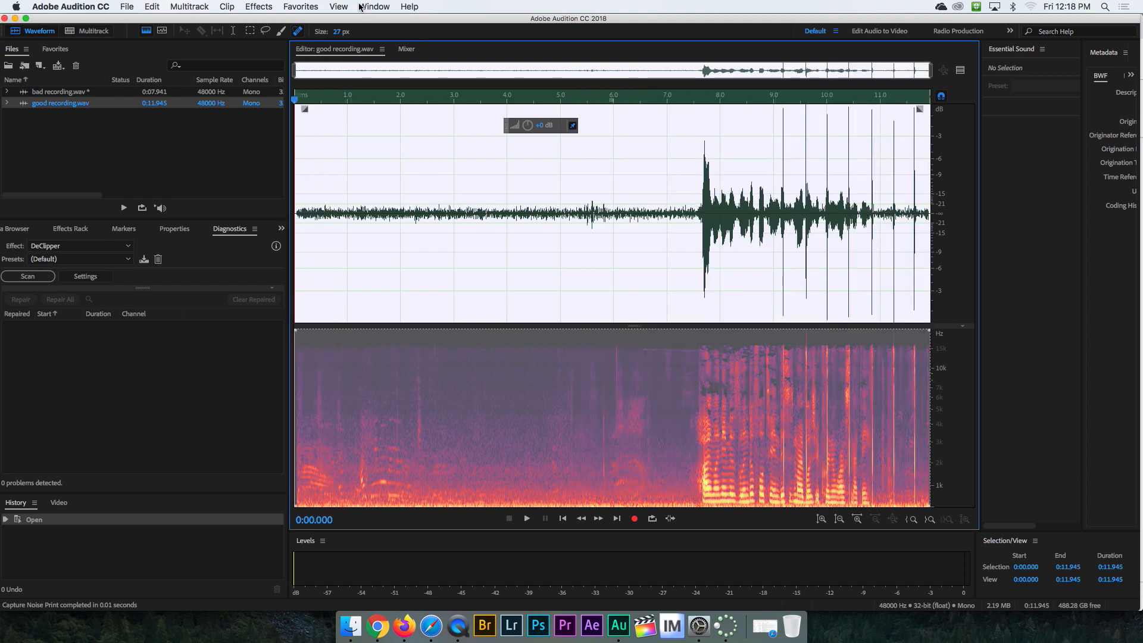
pyautogui.click(258, 7)
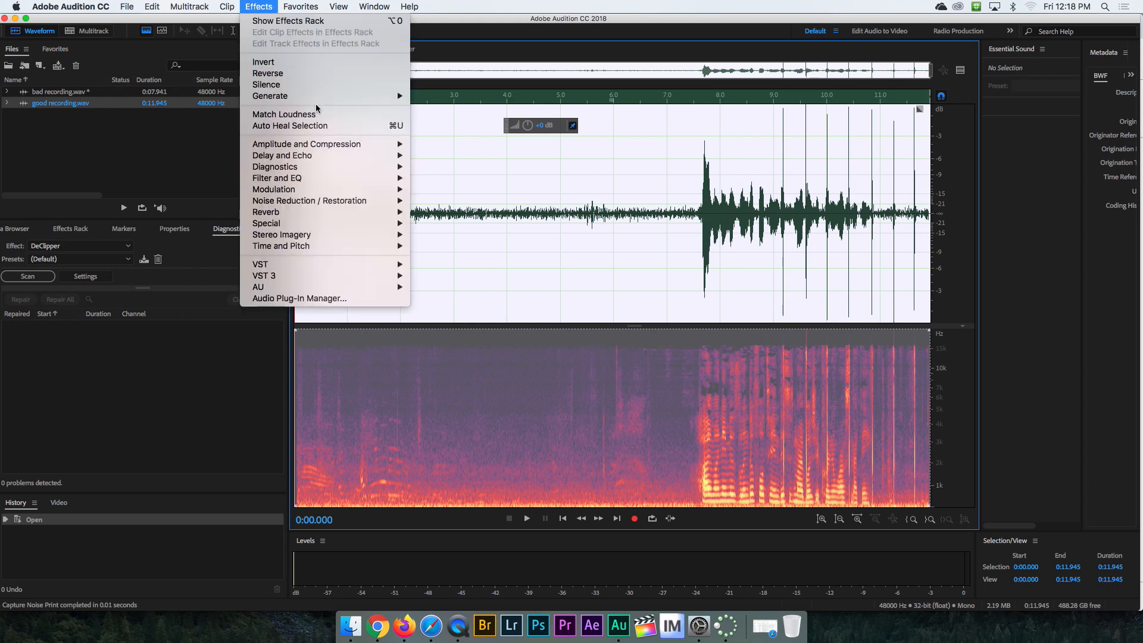
pyautogui.moveTo(369, 206)
pyautogui.click(458, 215)
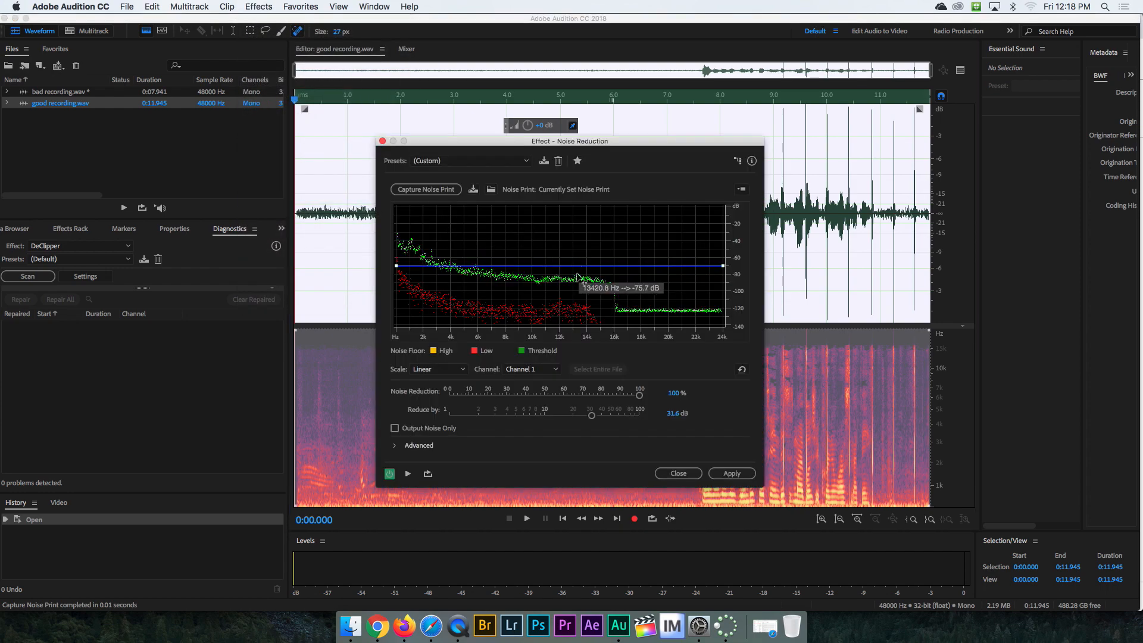
pyautogui.moveTo(593, 417); pyautogui.dragTo(590, 416)
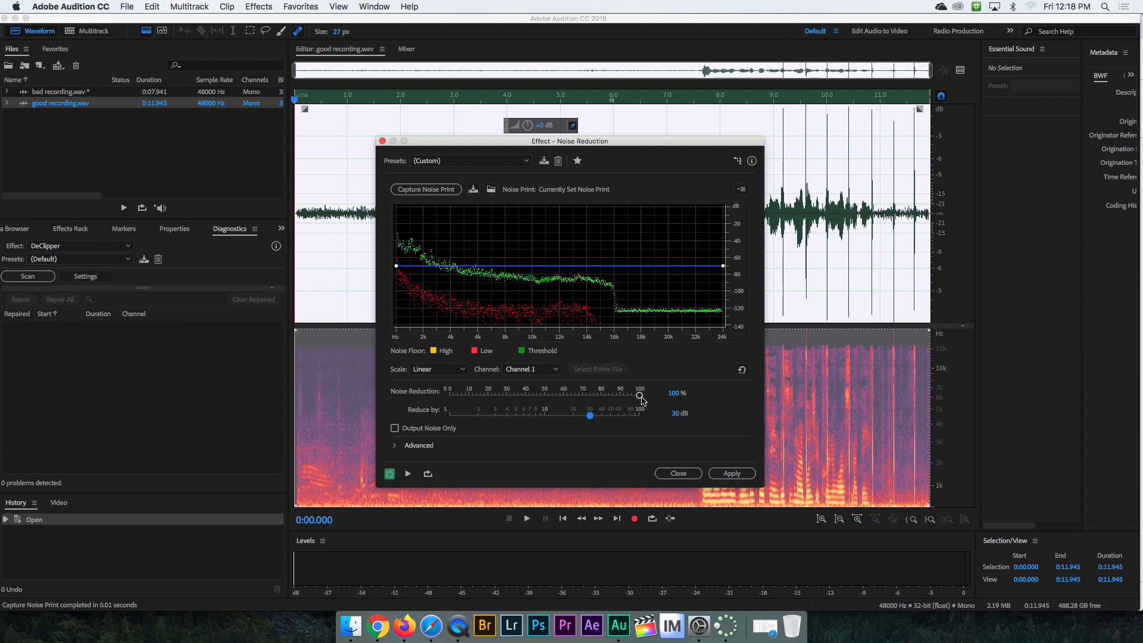
pyautogui.click(733, 473)
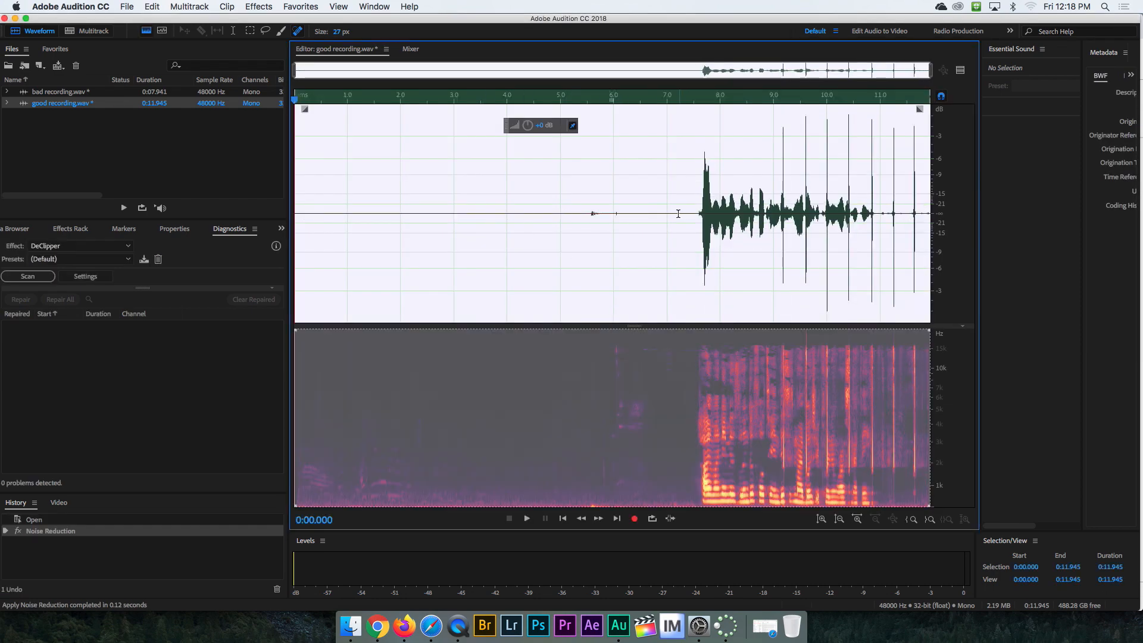
# Step: Play the noise-reduced good recording.wav from about 7.10 s, just before the speech
pyautogui.click(673, 217)
pyautogui.press('space')
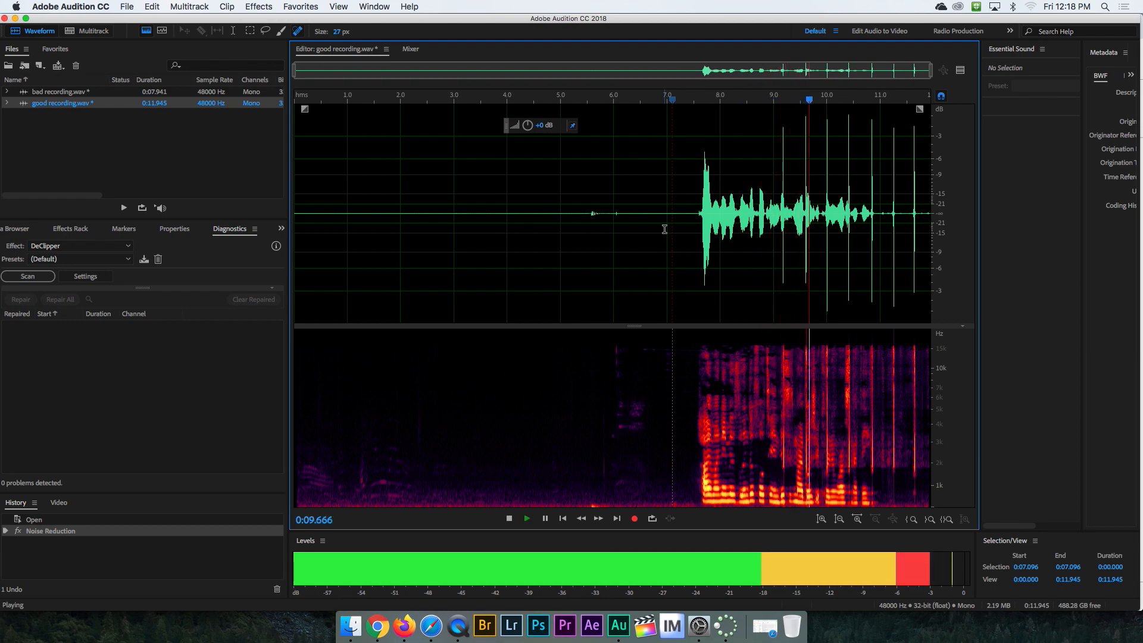
pyautogui.press('space')
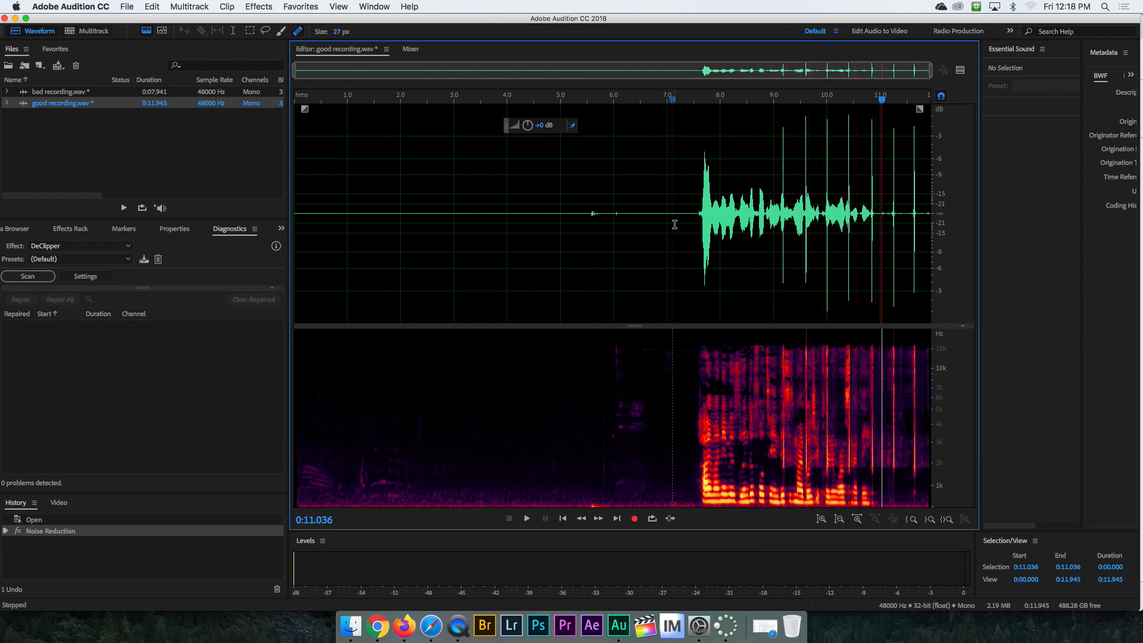
# Step: Undo the noise reduction on good recording.wav and play the original from about 7.30 s for comparison
pyautogui.press('super+z')
pyautogui.click(684, 219)
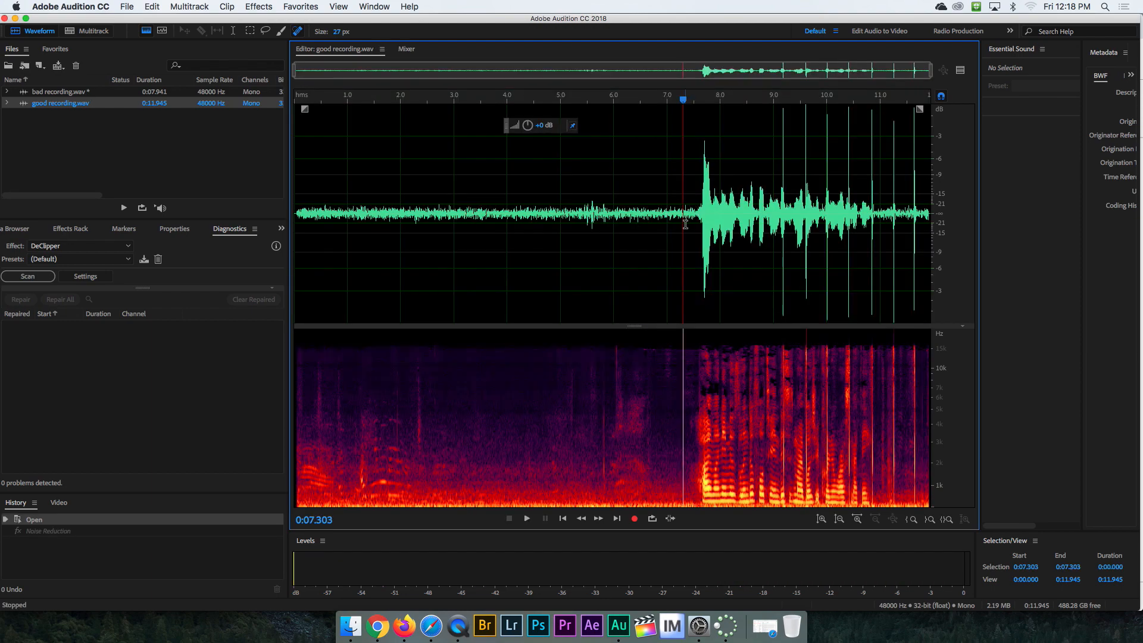
pyautogui.press('space')
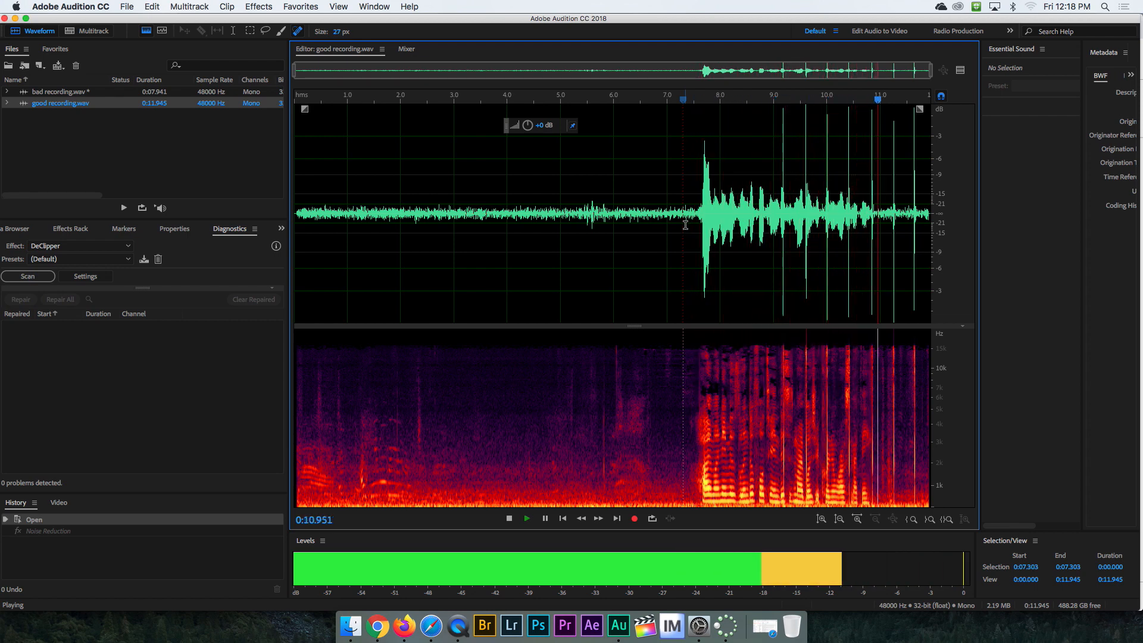
pyautogui.press('space')
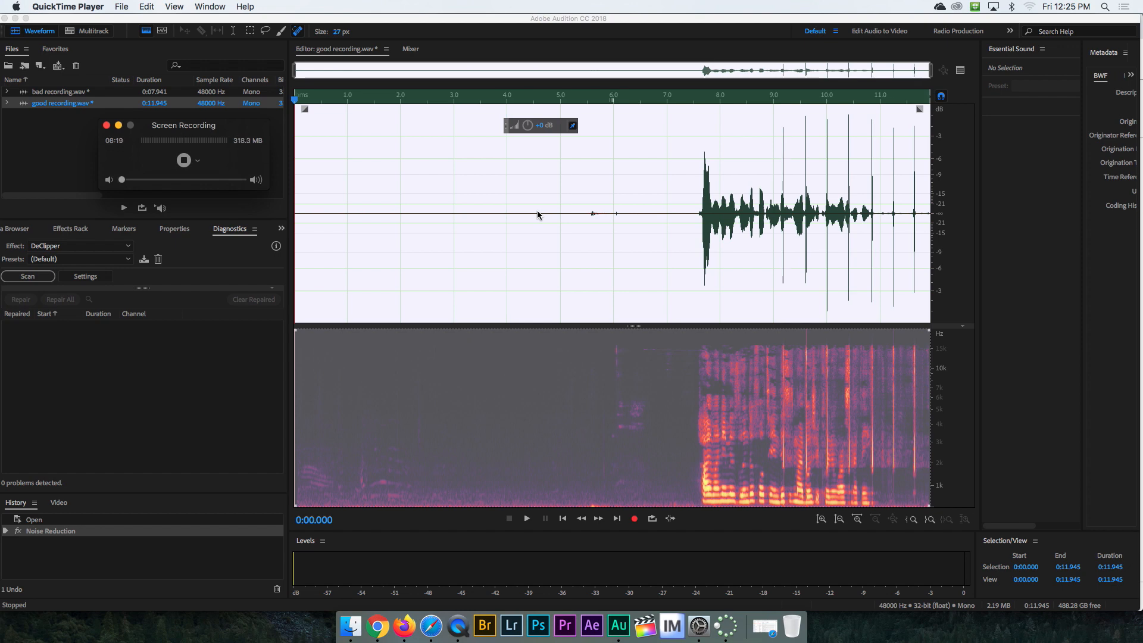
# Step: Toggle the spectral frequency display of good recording.wav off and back on
pyautogui.click(147, 33)
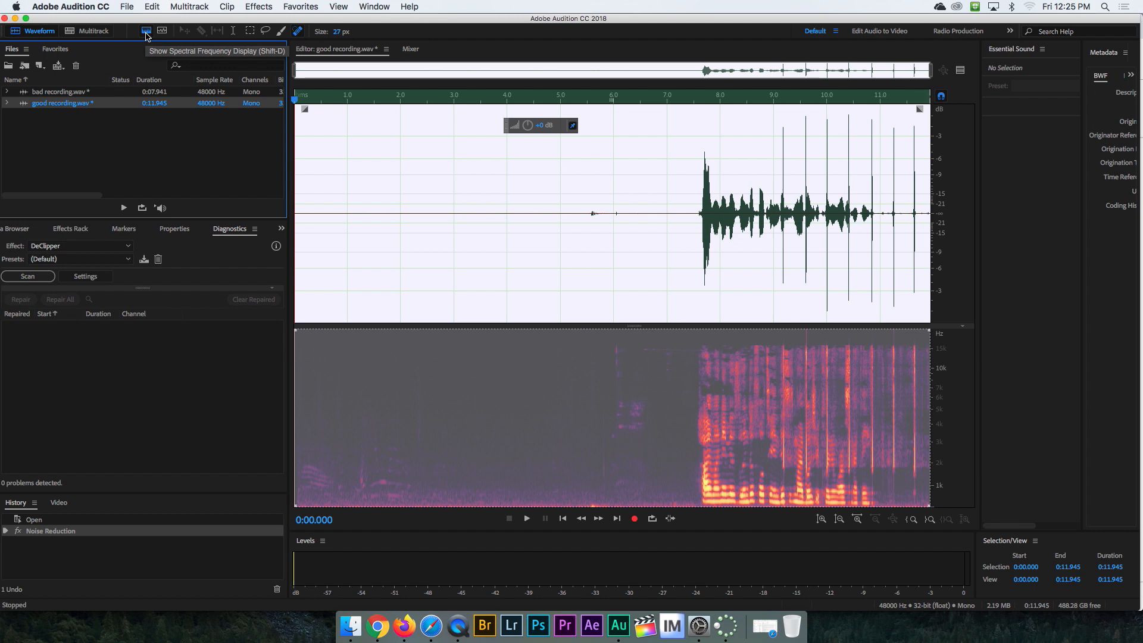
pyautogui.click(509, 113)
pyautogui.click(509, 113)
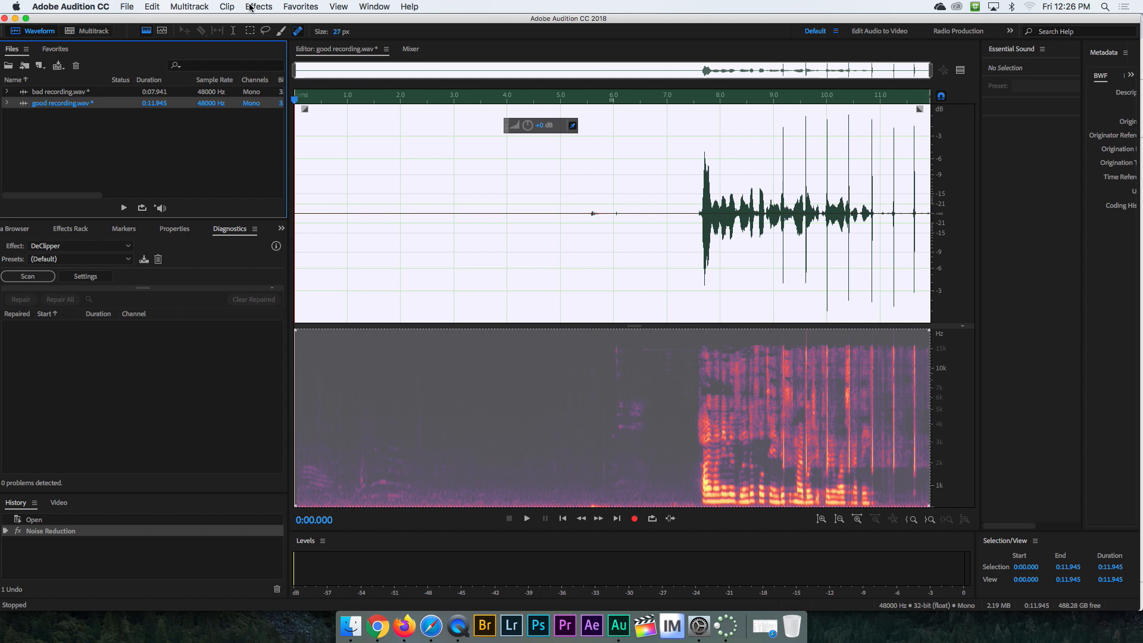
# Step: Try to remove the vertical click at about 9.173 to 9.194 s by marquee-selecting it in the spectrogram and deleting those frequencies
pyautogui.moveTo(295, 70); pyautogui.dragTo(667, 72)
pyautogui.moveTo(930, 71); pyautogui.dragTo(787, 76)
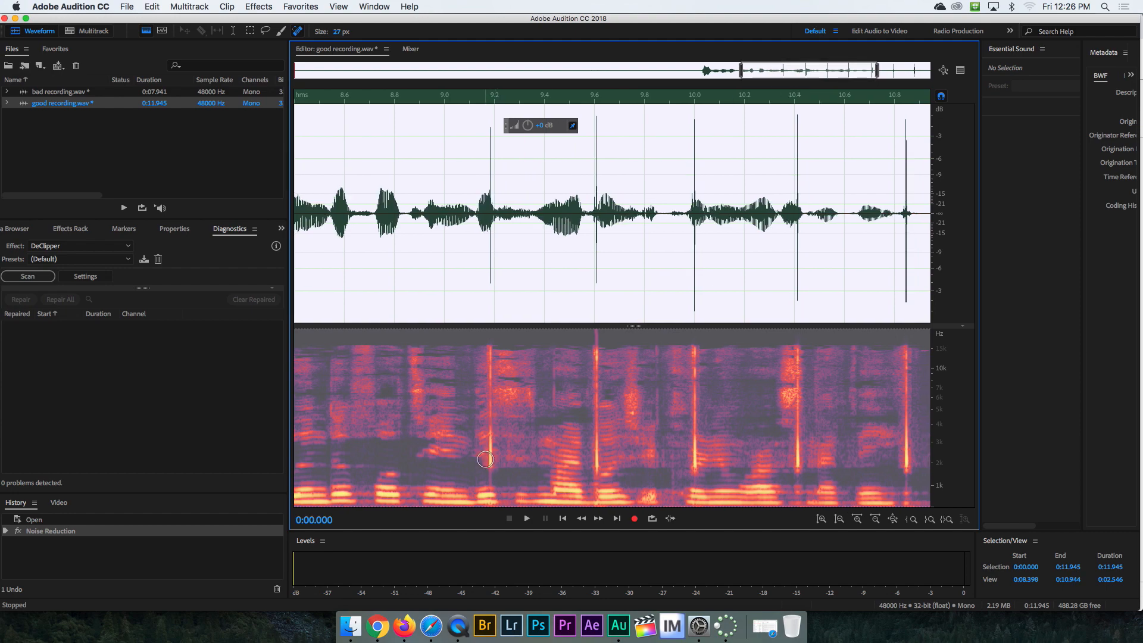
pyautogui.moveTo(877, 70); pyautogui.dragTo(781, 71)
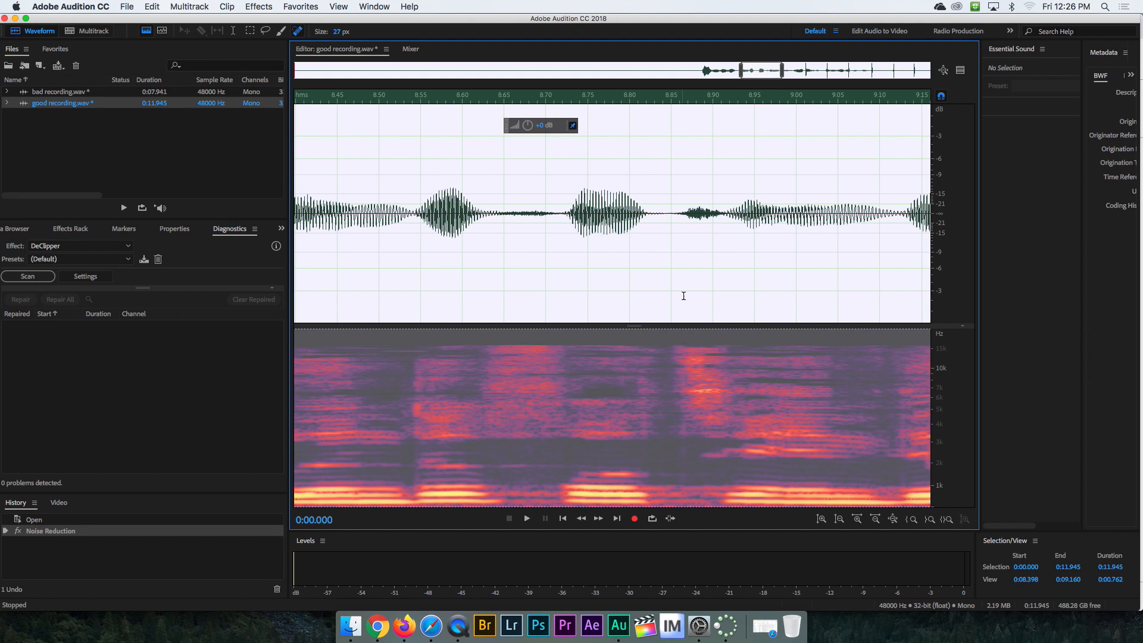
pyautogui.moveTo(757, 71); pyautogui.dragTo(789, 76)
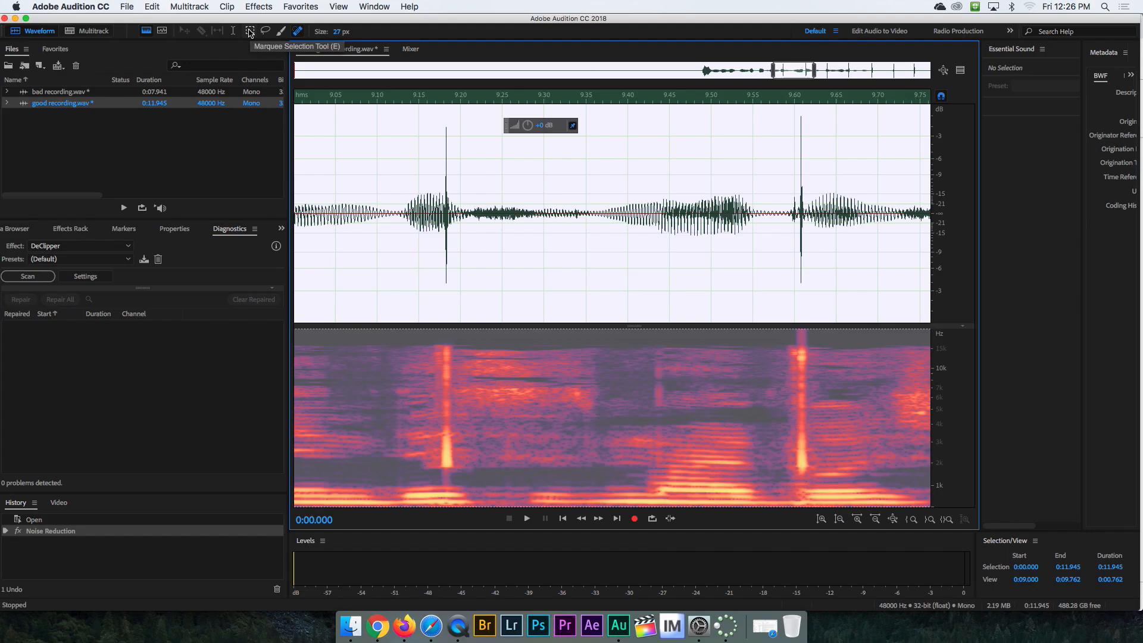
pyautogui.click(572, 105)
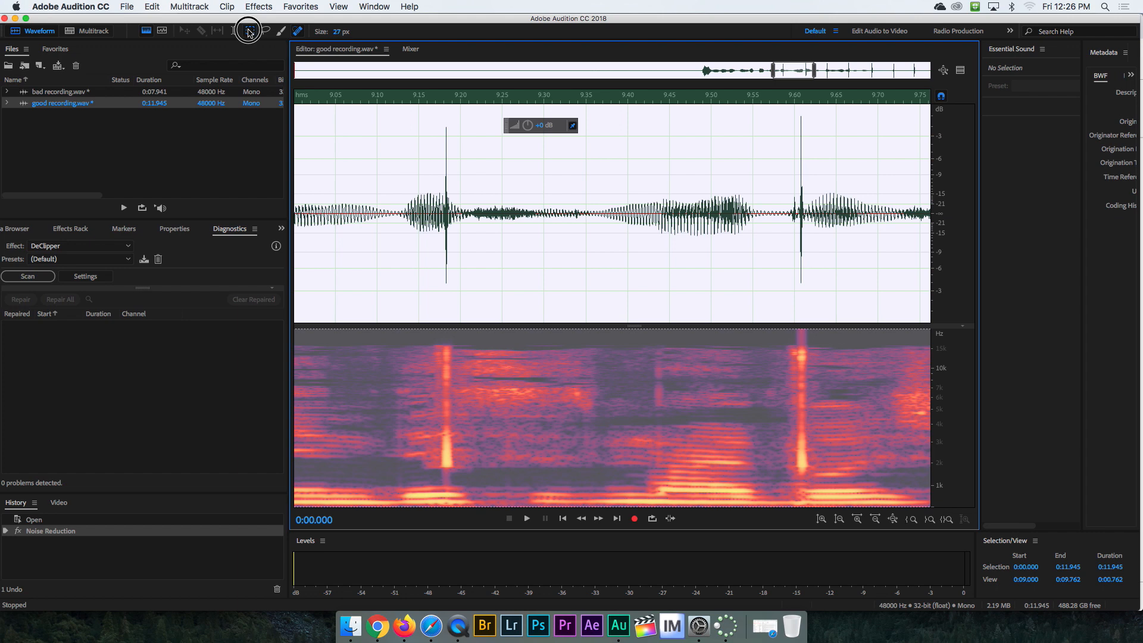
pyautogui.moveTo(440, 345); pyautogui.dragTo(456, 470)
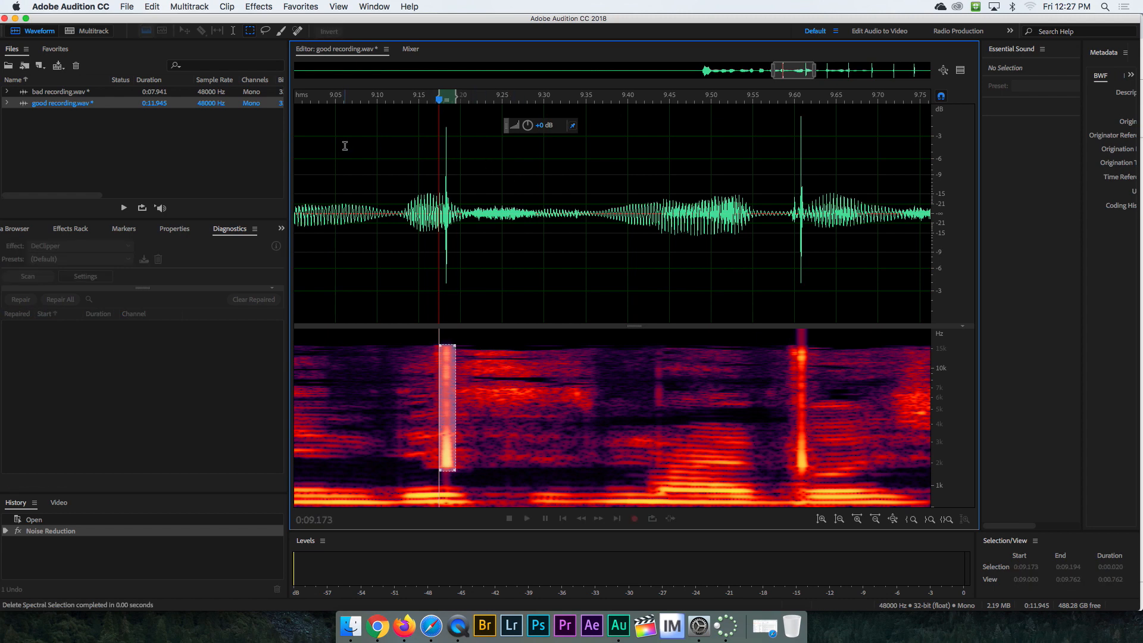
pyautogui.press('Delete')
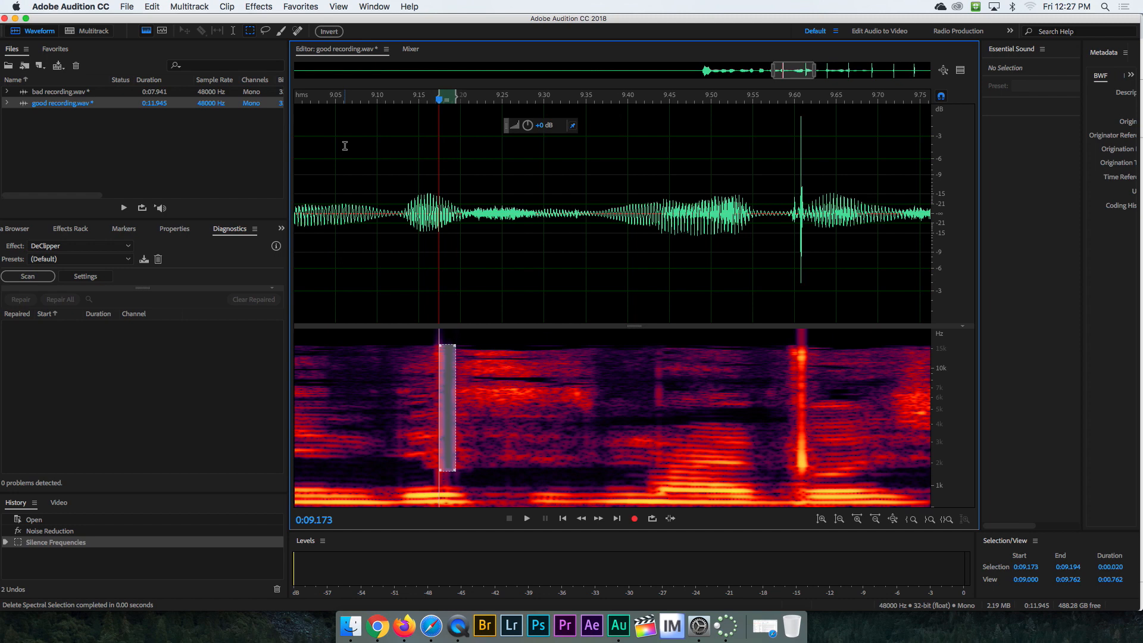
# Step: Undo the deletion of the click's frequencies and switch to the Spot Healing Brush tool
pyautogui.press('super+z')
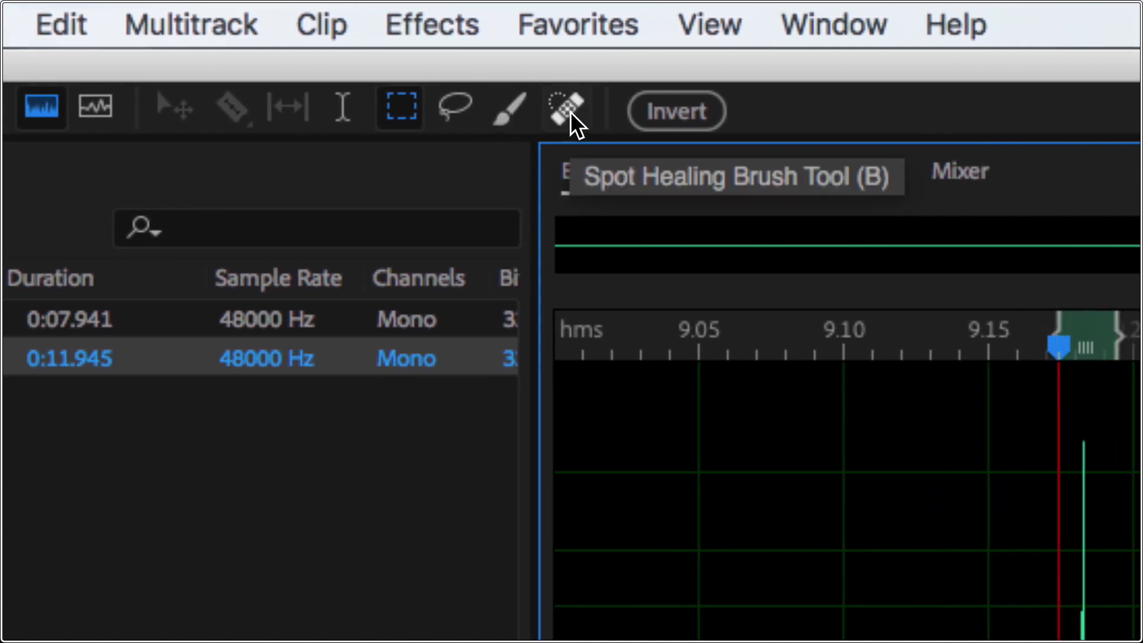
pyautogui.click(571, 113)
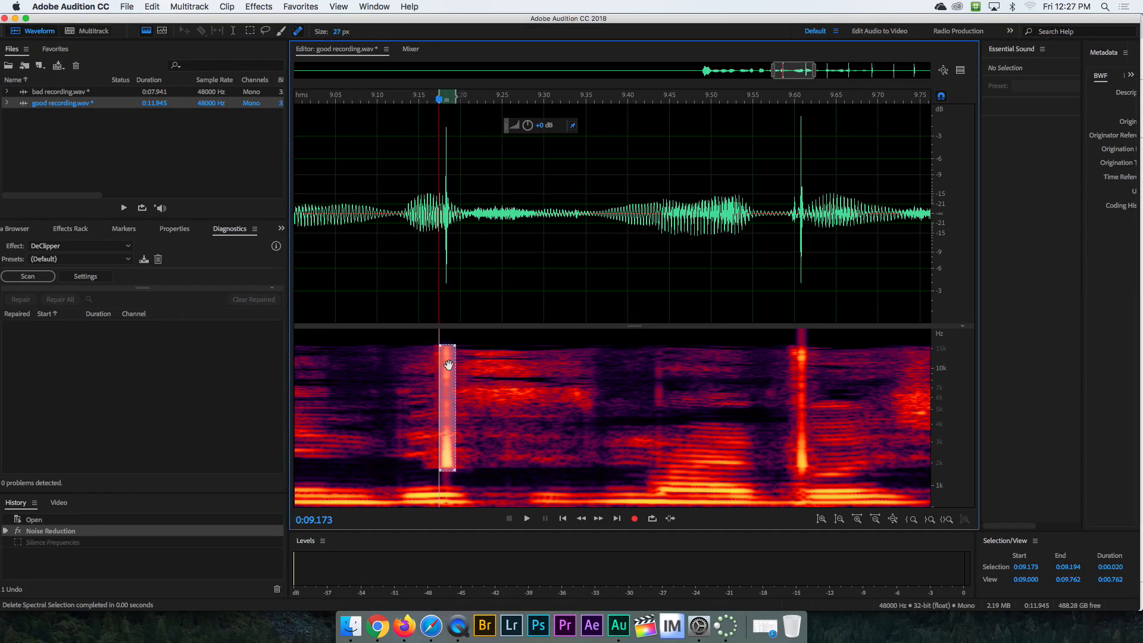
# Step: Undo the noise reduction on good recording.wav and clear the selection
pyautogui.moveTo(450, 365); pyautogui.dragTo(423, 364)
pyautogui.press('super+z')
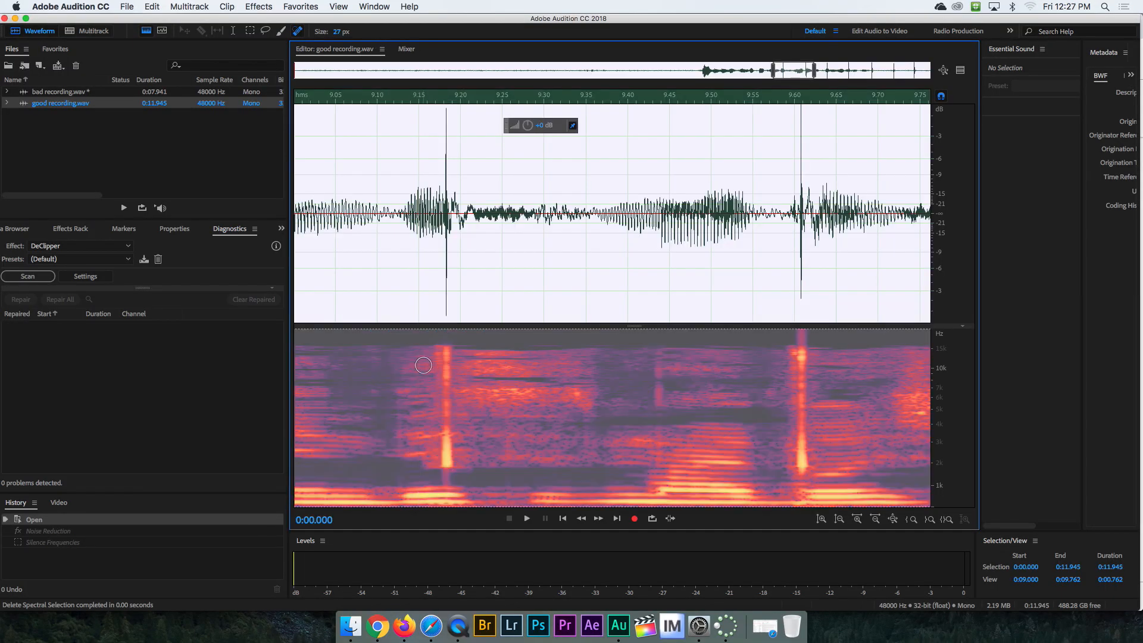
pyautogui.click(480, 387)
# Step: Paint over the vertical clicks at about 9.18 s and 9.61 s and the remaining clicks with the Spot Healing Brush
pyautogui.moveTo(442, 349)
pyautogui.mouseDown()
pyautogui.moveTo(445, 473)
pyautogui.moveTo(452, 355)
pyautogui.mouseUp()
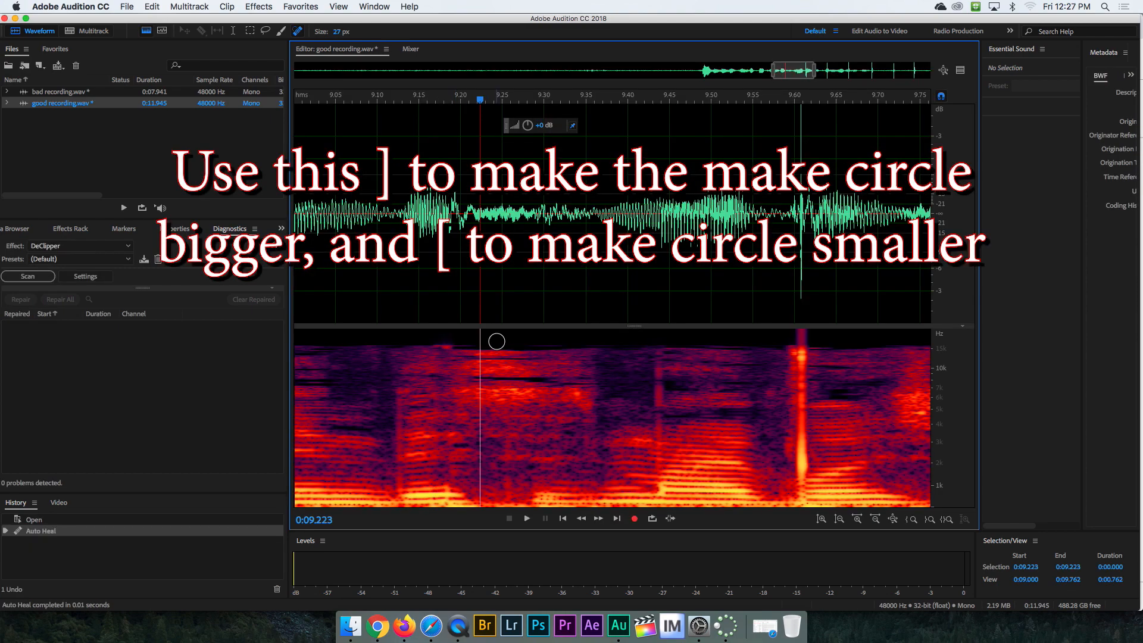
pyautogui.moveTo(800, 350)
pyautogui.mouseDown()
pyautogui.moveTo(793, 334)
pyautogui.moveTo(800, 473)
pyautogui.moveTo(794, 375)
pyautogui.moveTo(798, 456)
pyautogui.mouseUp()
pyautogui.moveTo(795, 70); pyautogui.dragTo(834, 80)
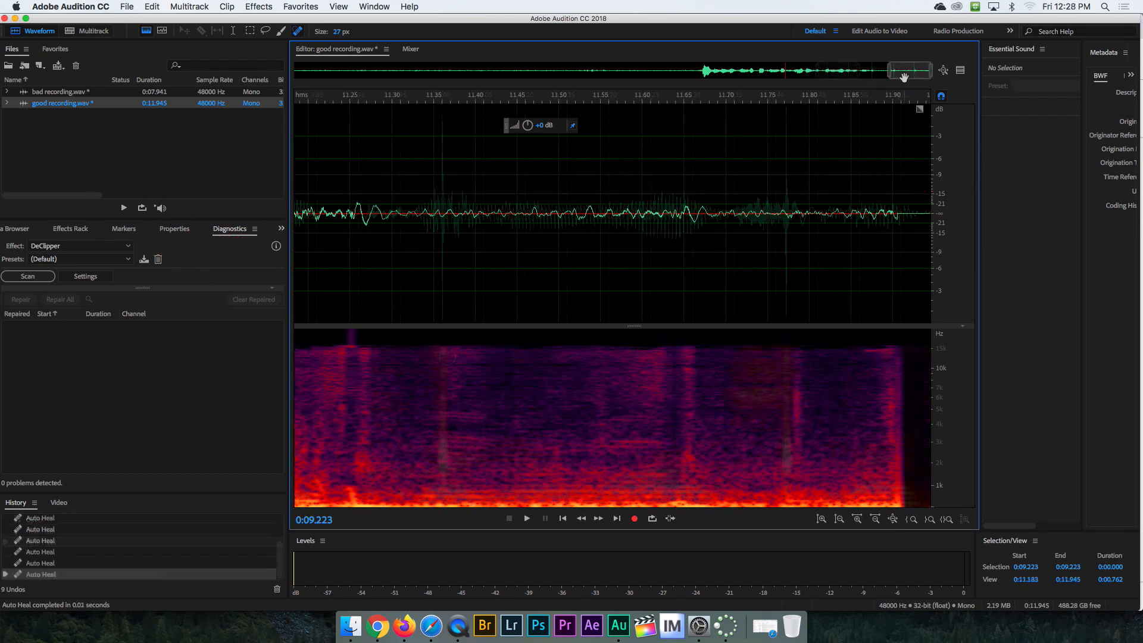
# Step: Return to the beginning of the speech in good recording.wav and play the healed audio
pyautogui.click(802, 73)
pyautogui.moveTo(802, 74); pyautogui.dragTo(649, 70)
pyautogui.click(399, 216)
pyautogui.press('space')
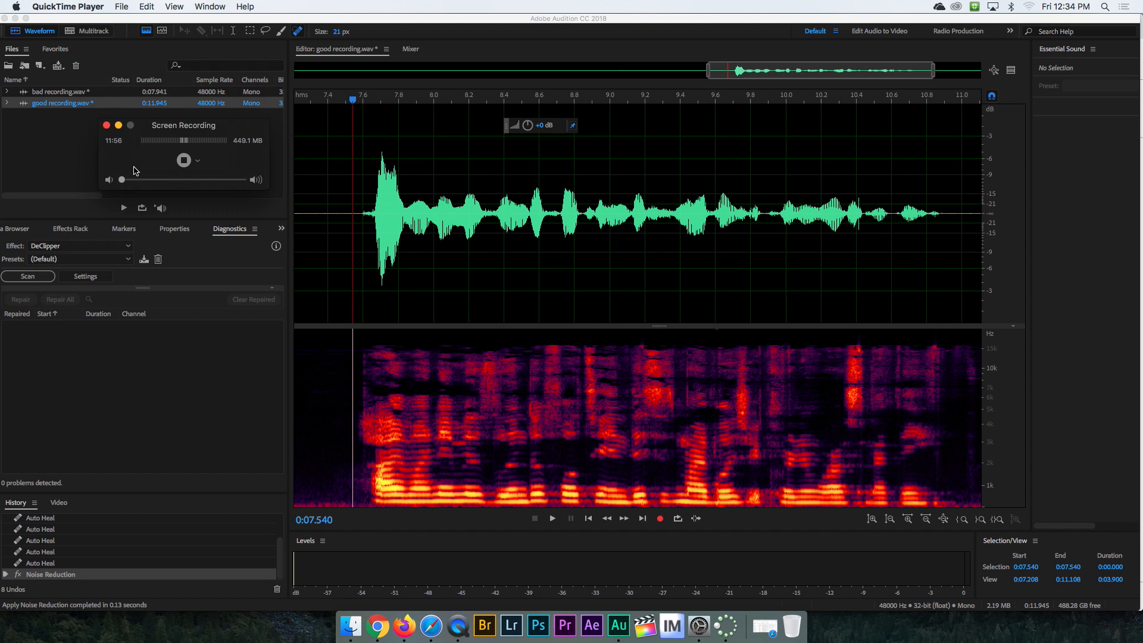
# Step: Play the healed and noise-reduced recording from 7.540 s, stopping at the end of the speech
pyautogui.click(345, 237)
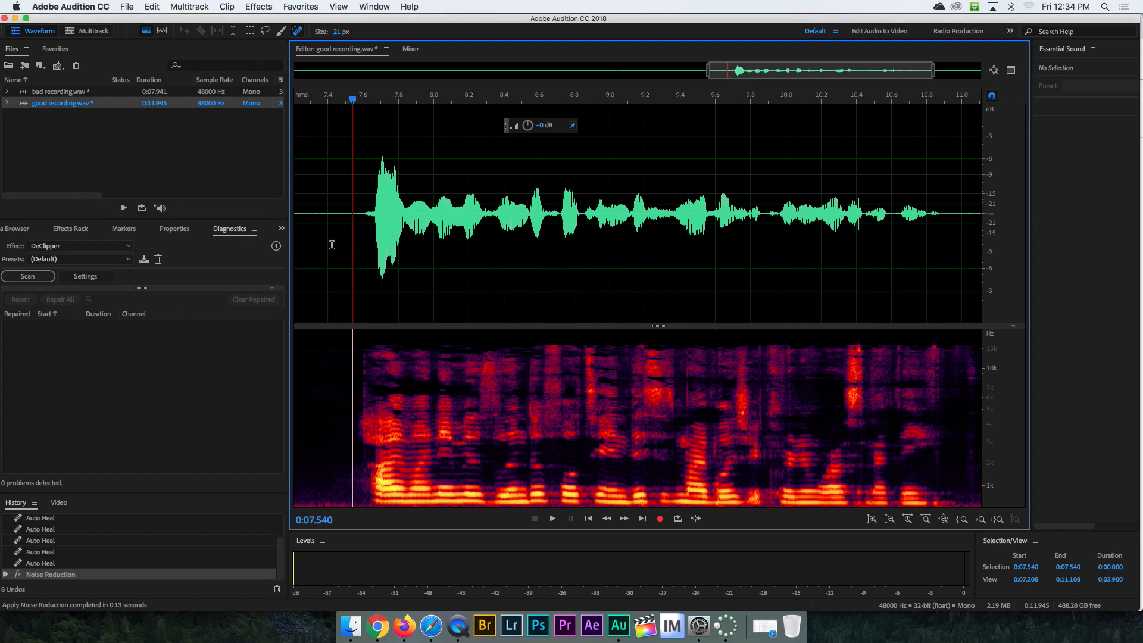
pyautogui.press('space')
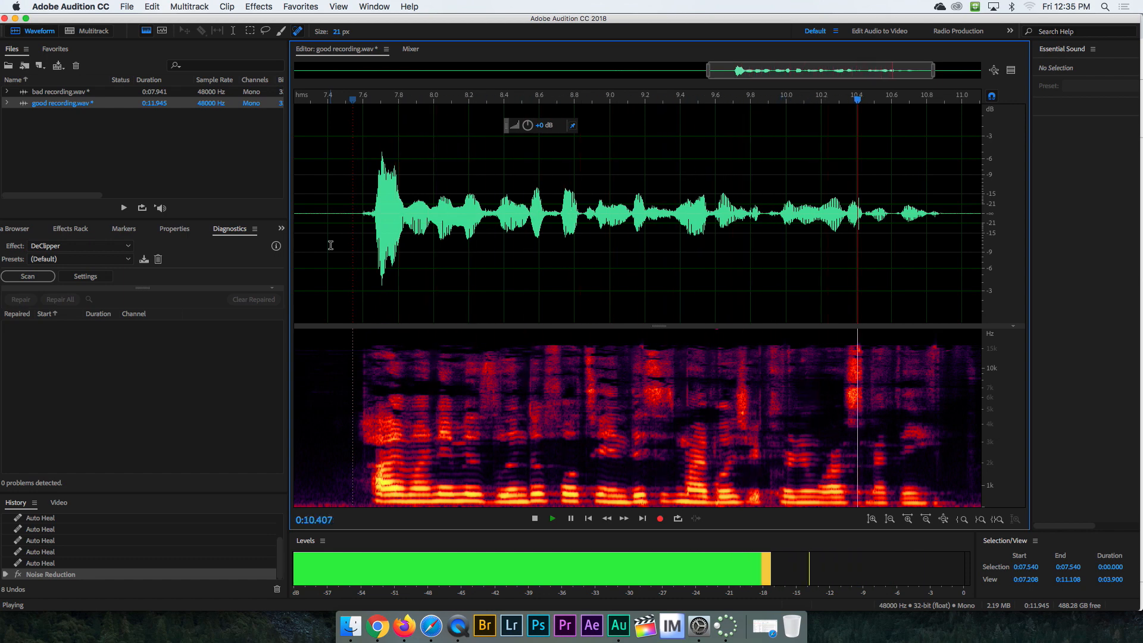
pyautogui.press('space')
# Step: Select the speech from 7.535 s to 11.000 s and raise its volume by 5.4 dB
pyautogui.moveTo(351, 229); pyautogui.dragTo(961, 229)
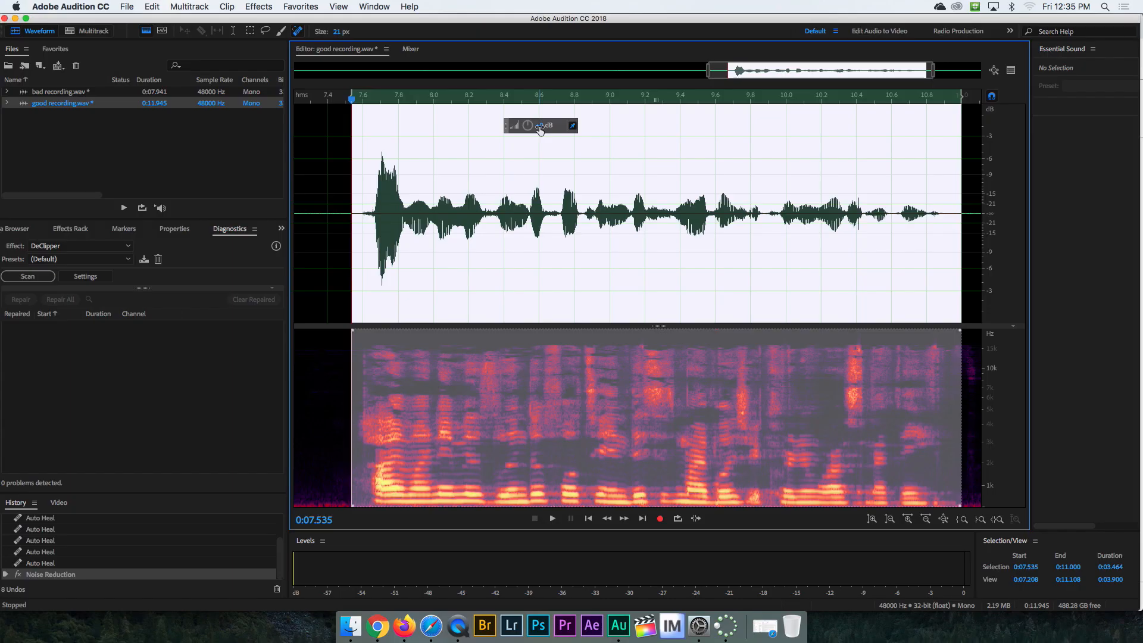
pyautogui.moveTo(572, 321); pyautogui.dragTo(696, 325)
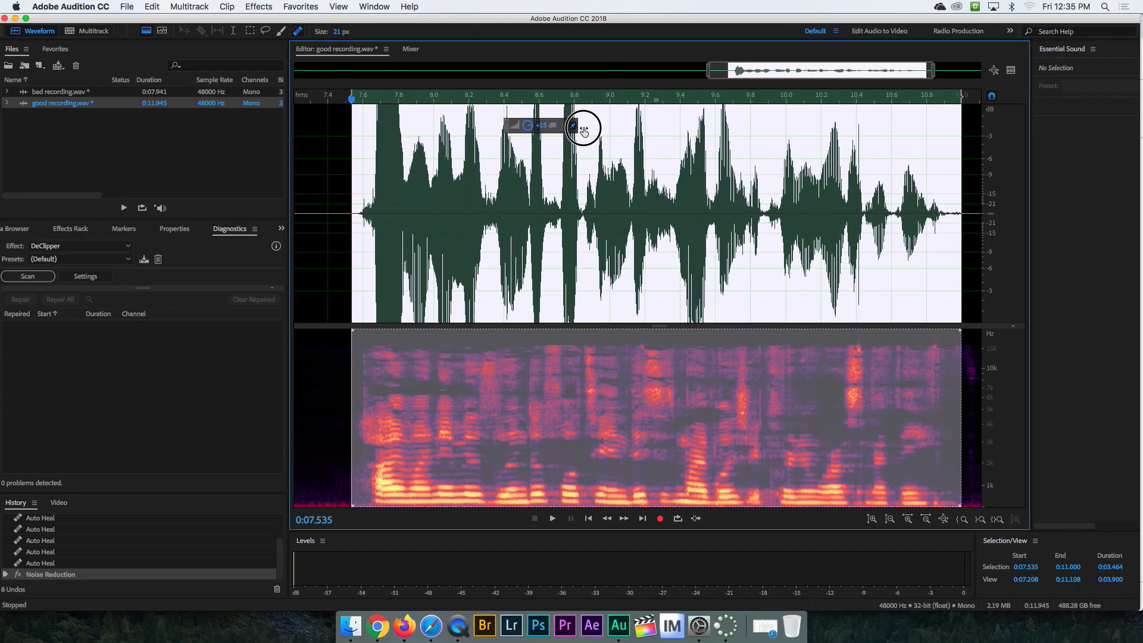
pyautogui.moveTo(584, 132); pyautogui.dragTo(517, 143)
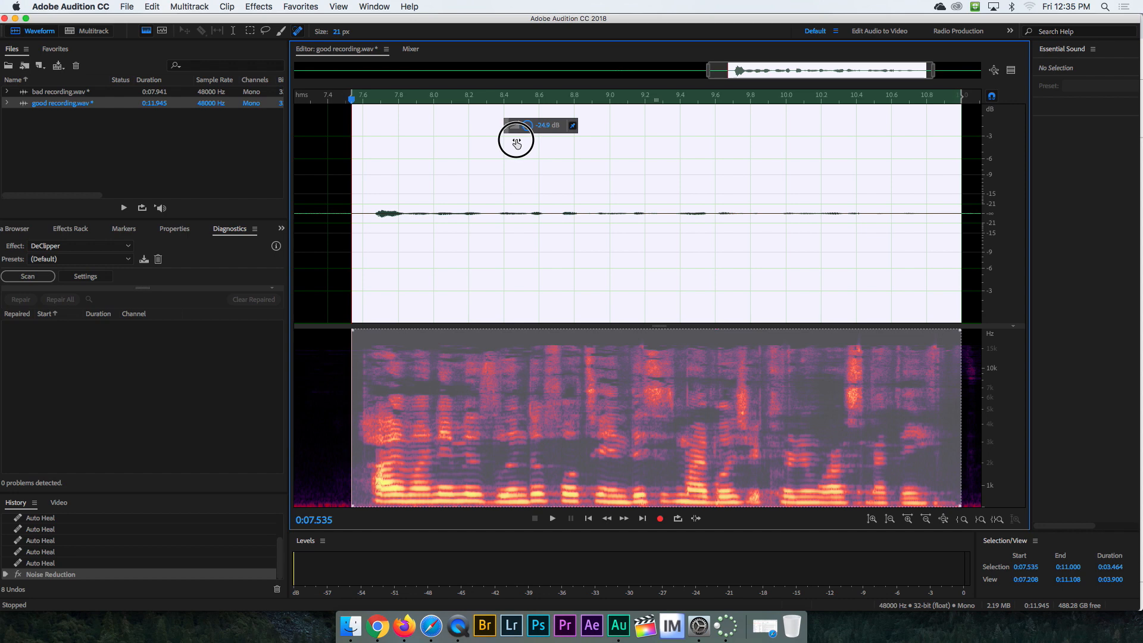
pyautogui.moveTo(516, 143); pyautogui.dragTo(573, 140)
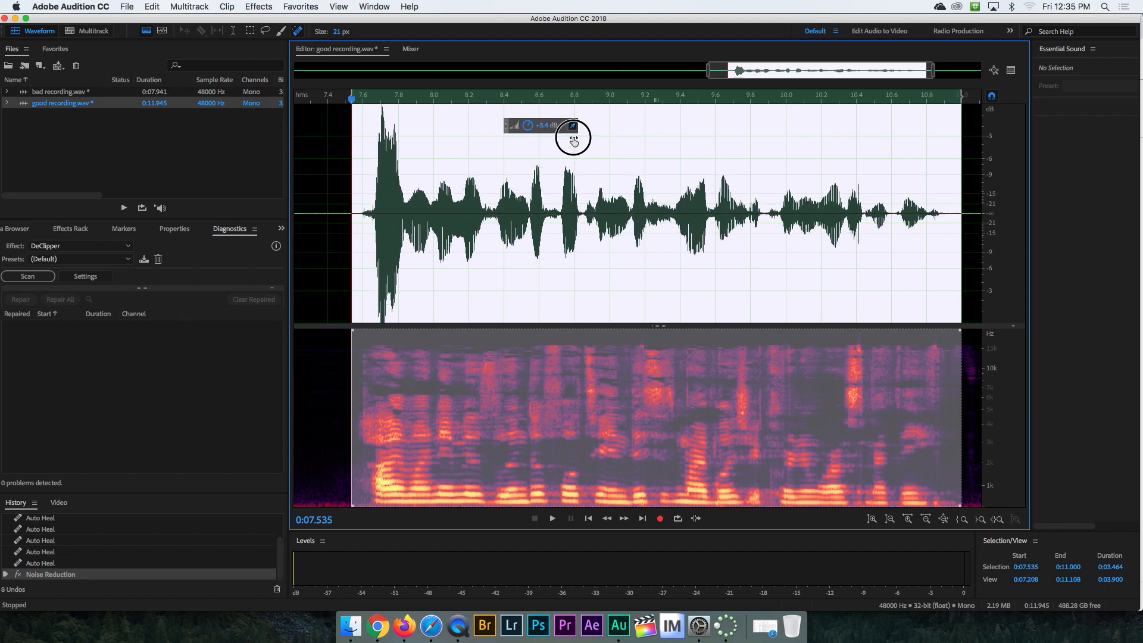
pyautogui.moveTo(573, 140); pyautogui.dragTo(573, 141)
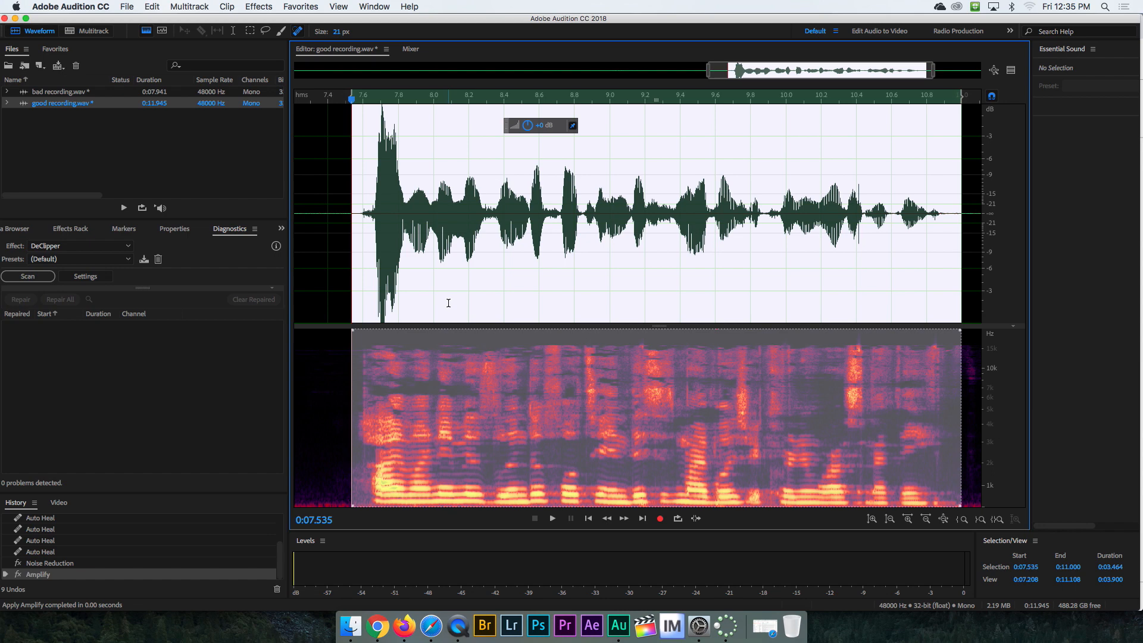
# Step: Play the amplified speech from about 7.54 s and stop the playback
pyautogui.click(433, 264)
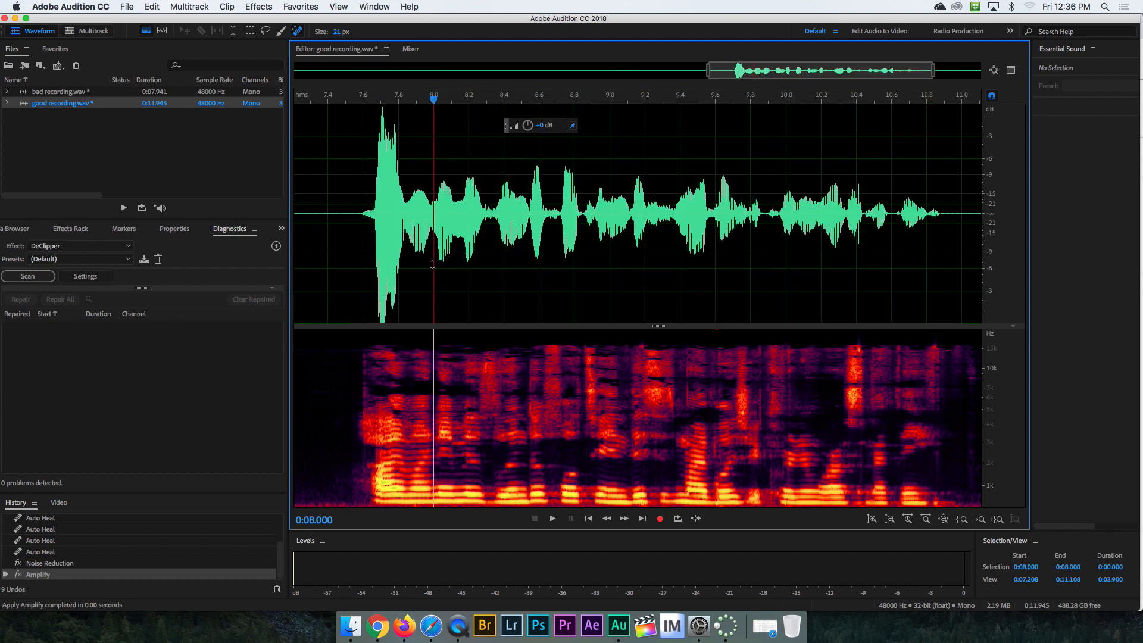
pyautogui.click(353, 210)
pyautogui.press('space')
pyautogui.press('space')
# Step: Lower the volume of the loud first peak from 7.652 s to 7.831 s, and raise the rest of the speech up to about 10.9 s
pyautogui.moveTo(403, 204); pyautogui.dragTo(372, 207)
pyautogui.moveTo(539, 127); pyautogui.dragTo(529, 129)
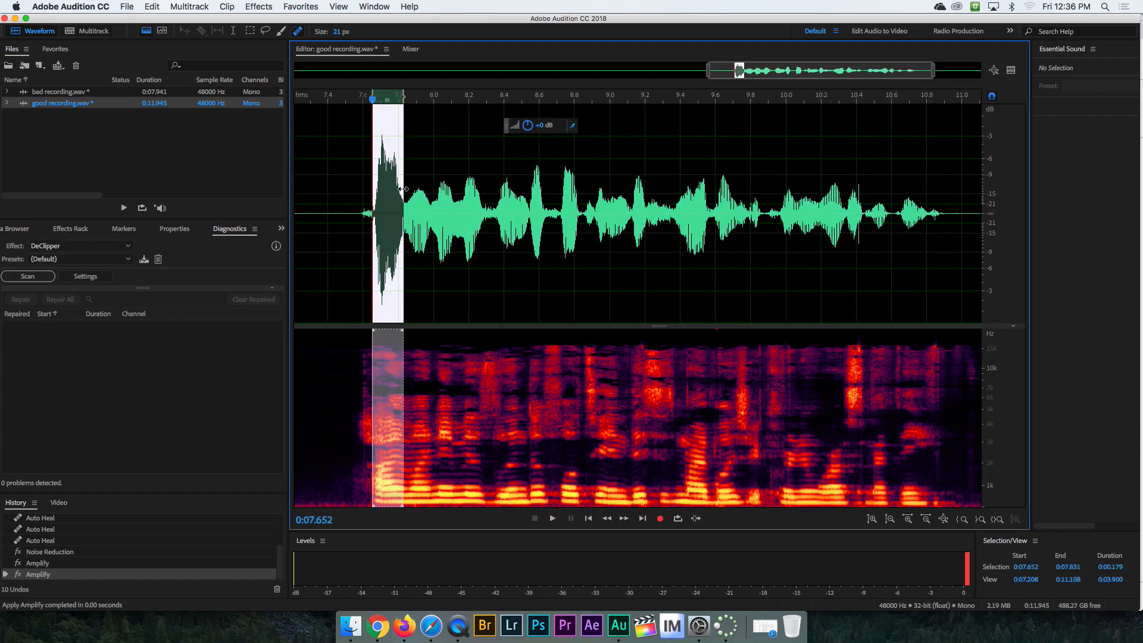
pyautogui.moveTo(406, 178); pyautogui.dragTo(943, 190)
pyautogui.moveTo(539, 127)
pyautogui.mouseDown()
pyautogui.moveTo(554, 129)
pyautogui.moveTo(530, 135)
pyautogui.mouseUp()
# Step: Play the levelled speech from 7.446 s to about 11.03 s
pyautogui.click(335, 194)
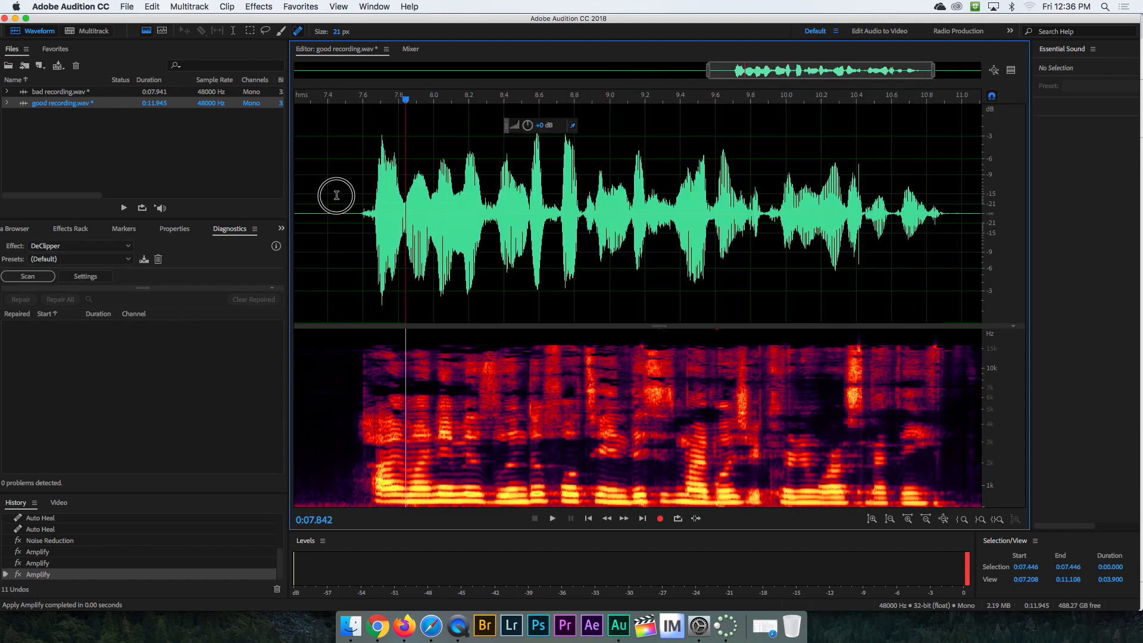
pyautogui.press('space')
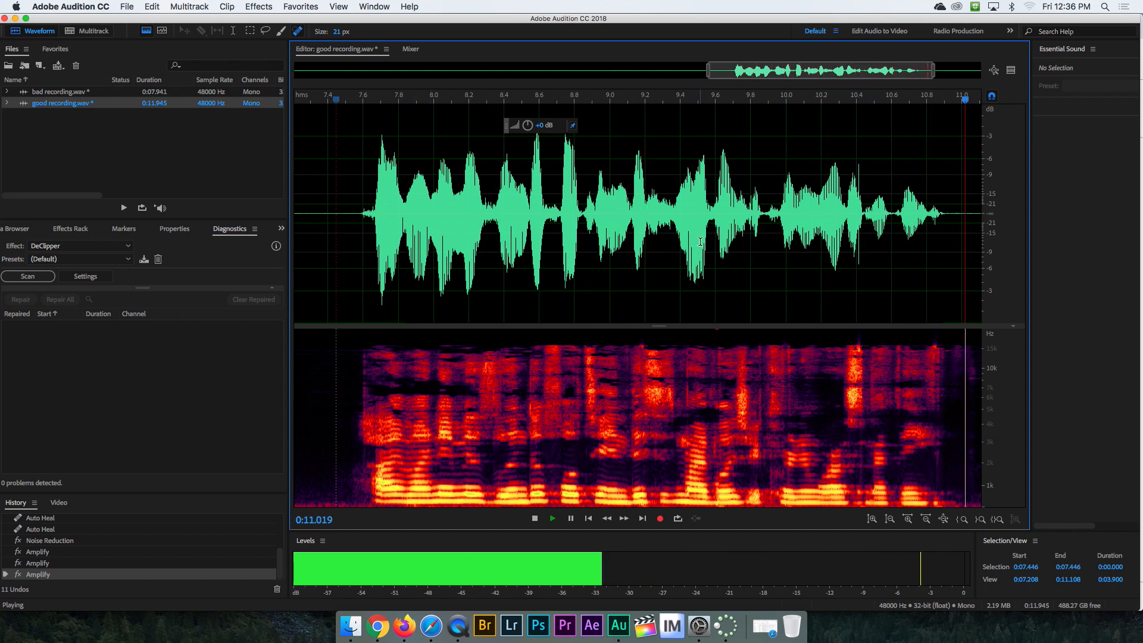
pyautogui.press('space')
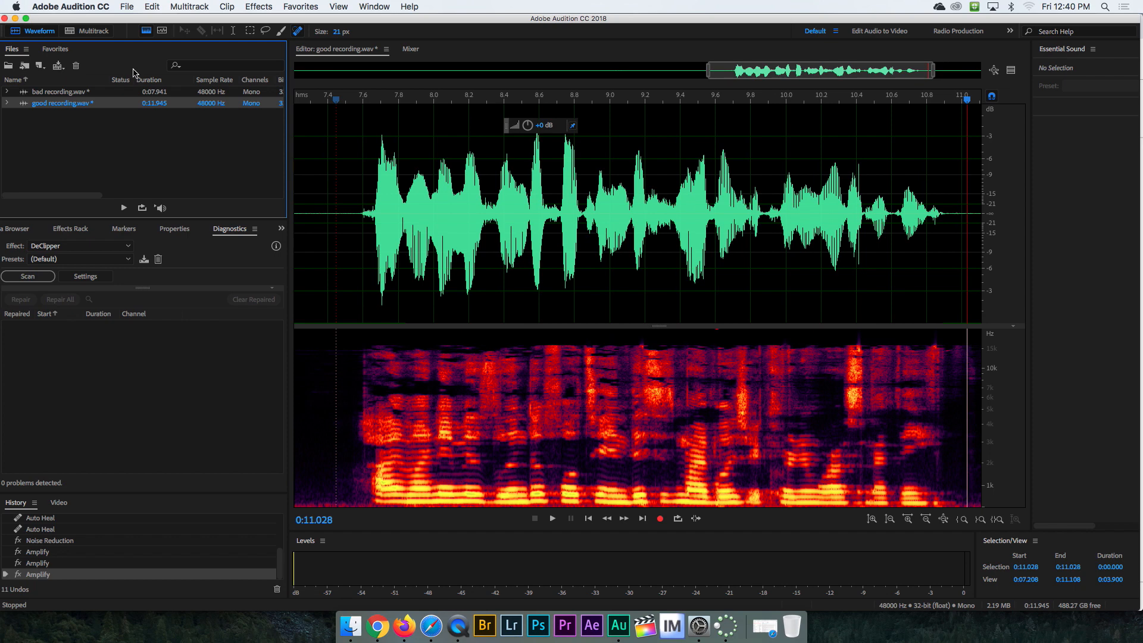
# Step: Start a file export of good recording.wav and name the file "good recording without snapping"
pyautogui.click(127, 7)
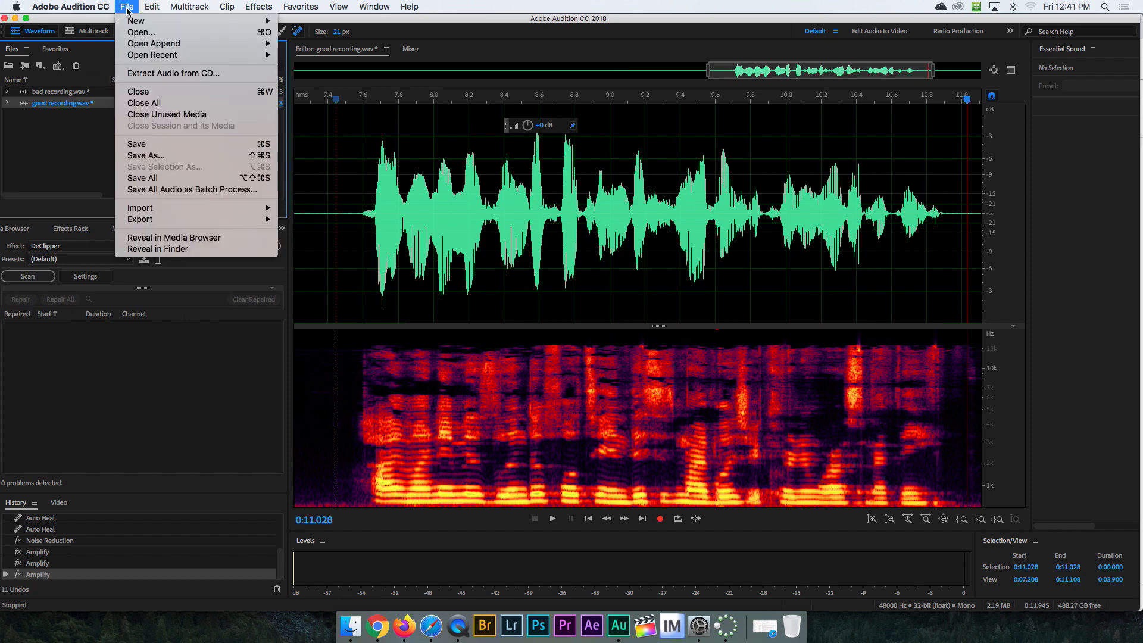
pyautogui.moveTo(198, 219)
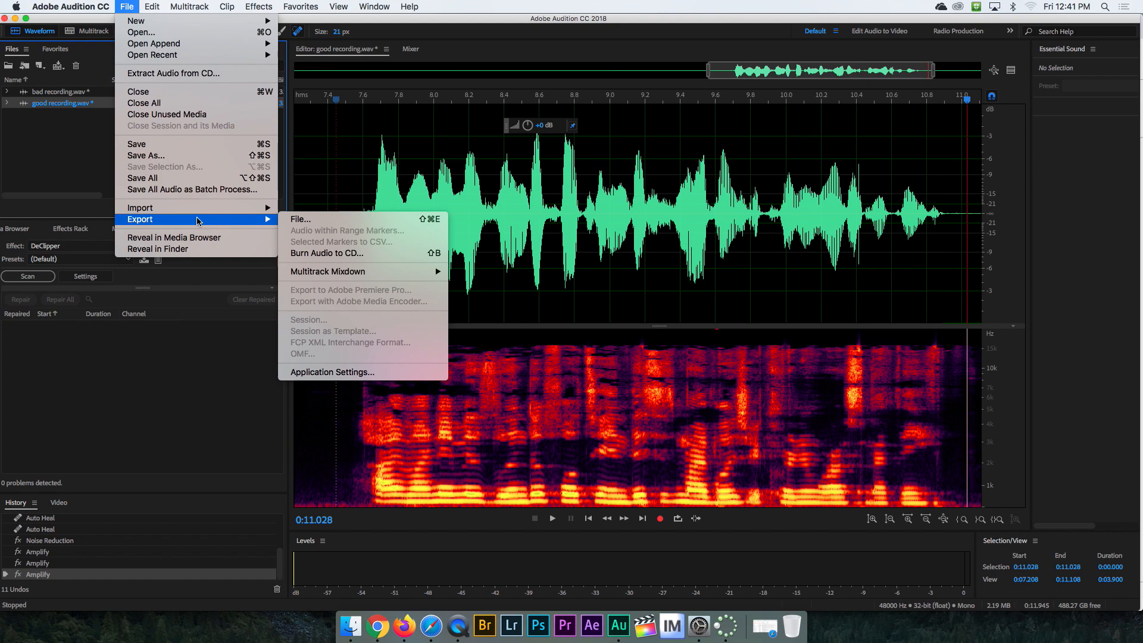
pyautogui.click(317, 219)
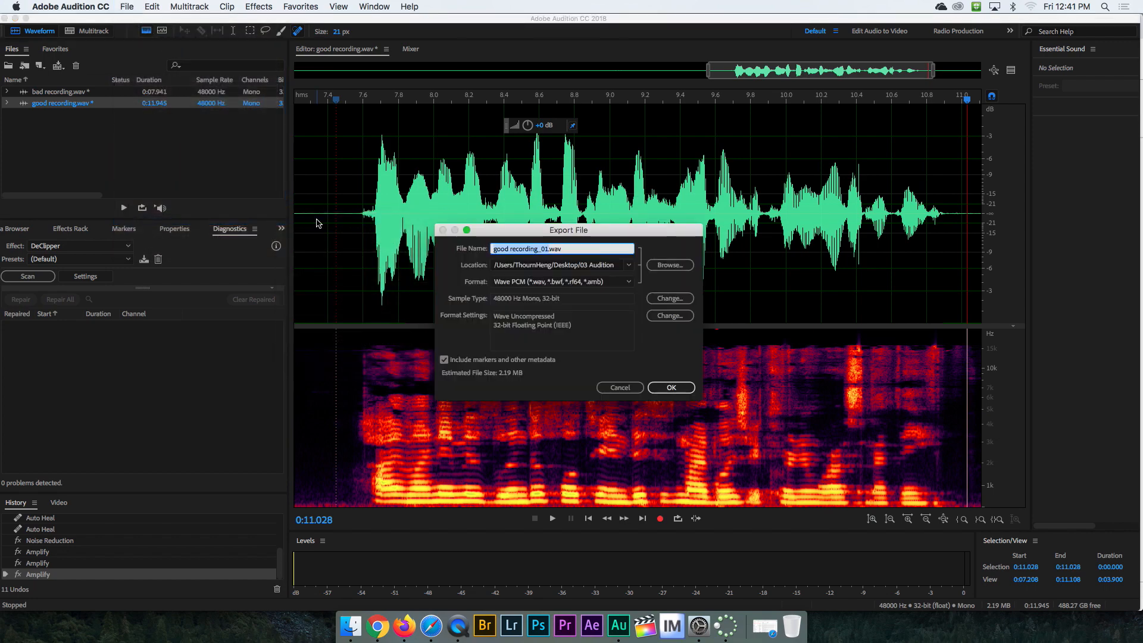
pyautogui.click(546, 248)
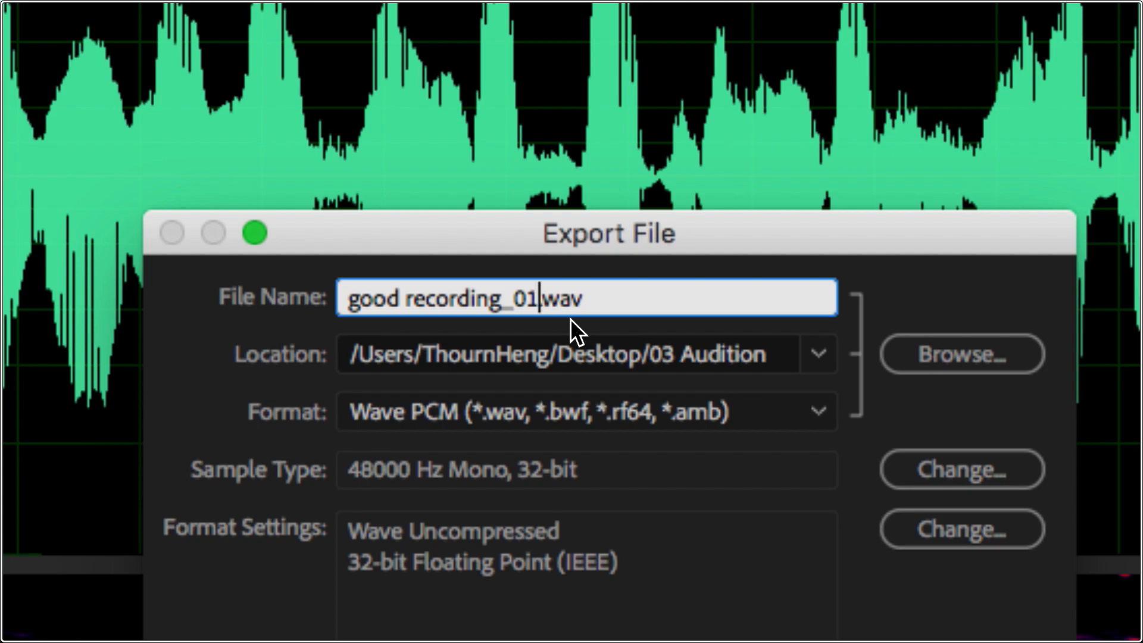
pyautogui.press('BackSpace')
pyautogui.press('BackSpace')
pyautogui.press('BackSpace')
pyautogui.write('without snapping')
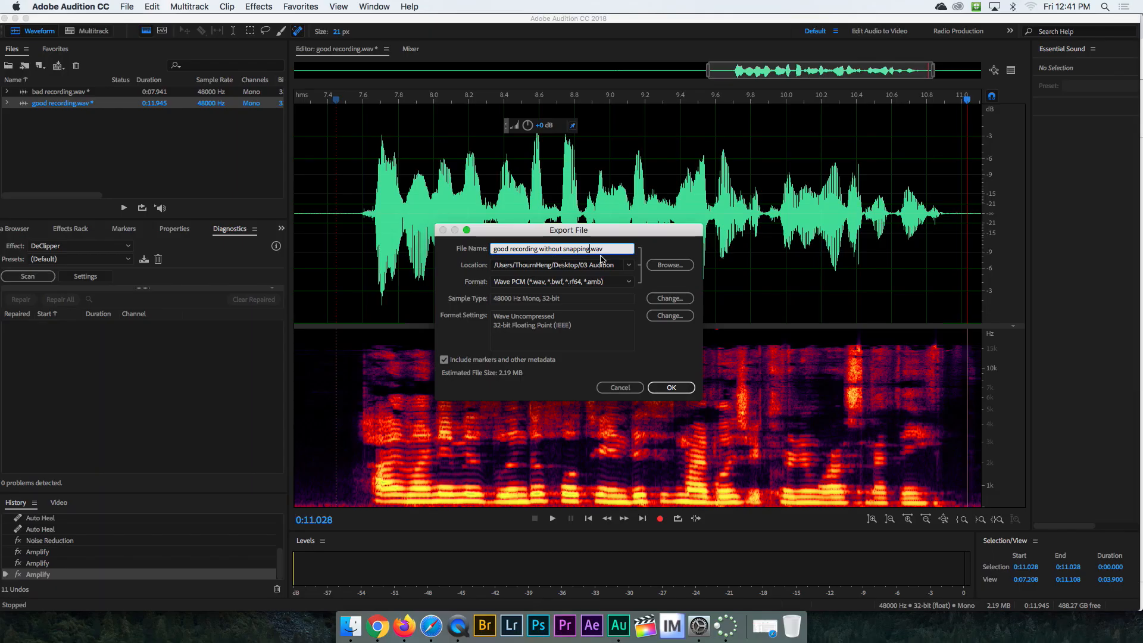
# Step: Set the export location to the folder 02 Removing Unwanted Noise inside 03 Audition
pyautogui.click(670, 265)
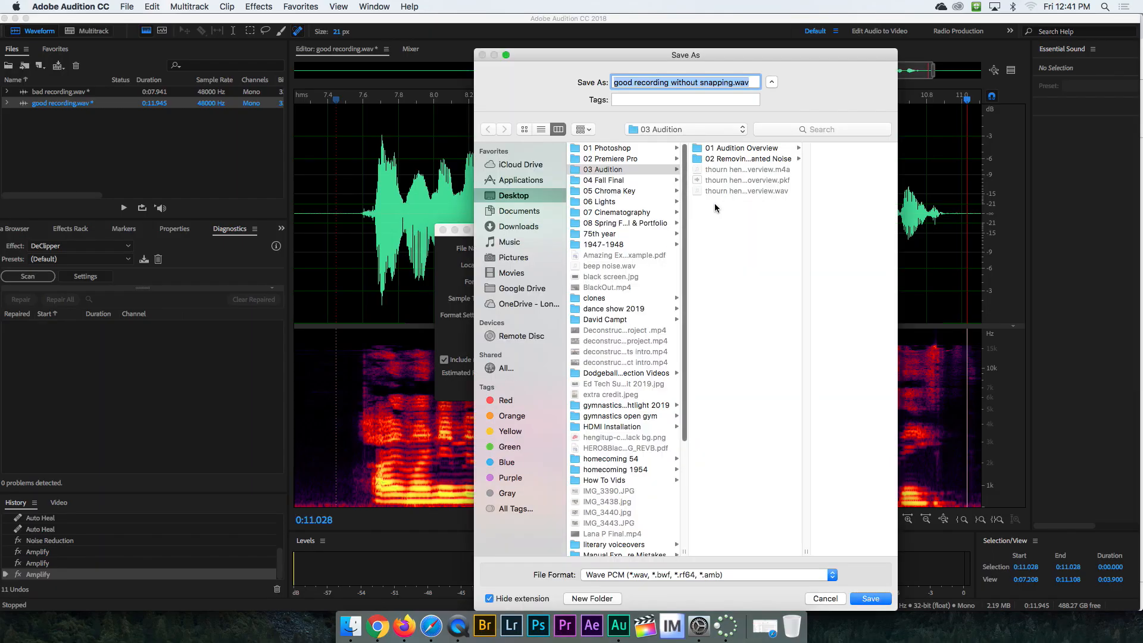
pyautogui.click(734, 159)
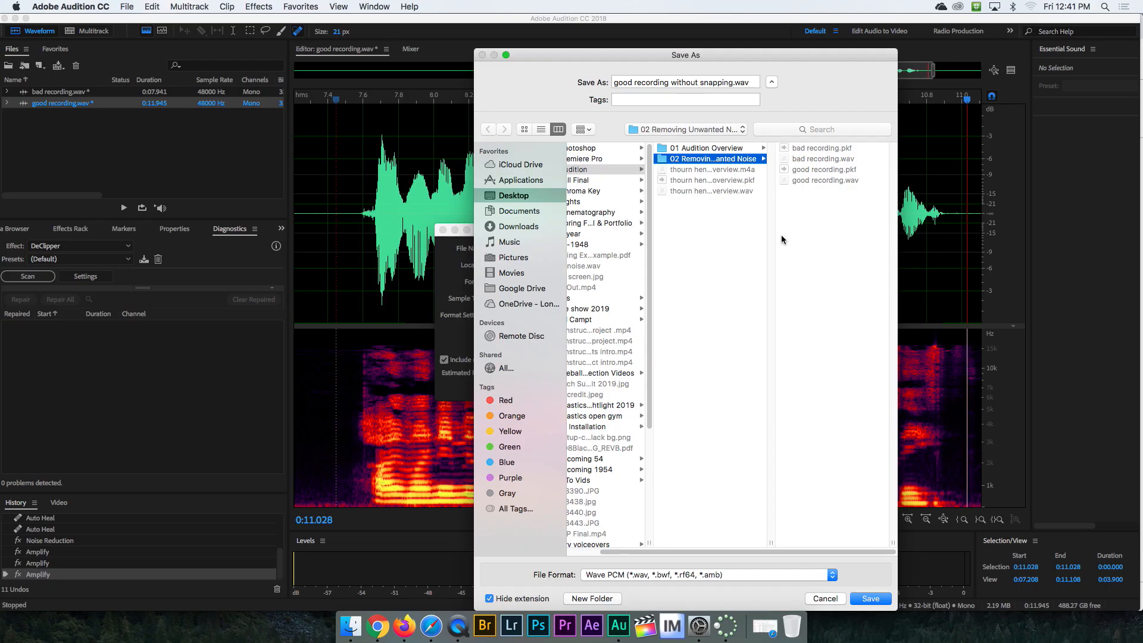
pyautogui.click(870, 599)
# Step: Set the export format to MP3 Audio and export the file, accepting the lossy compression
pyautogui.click(562, 281)
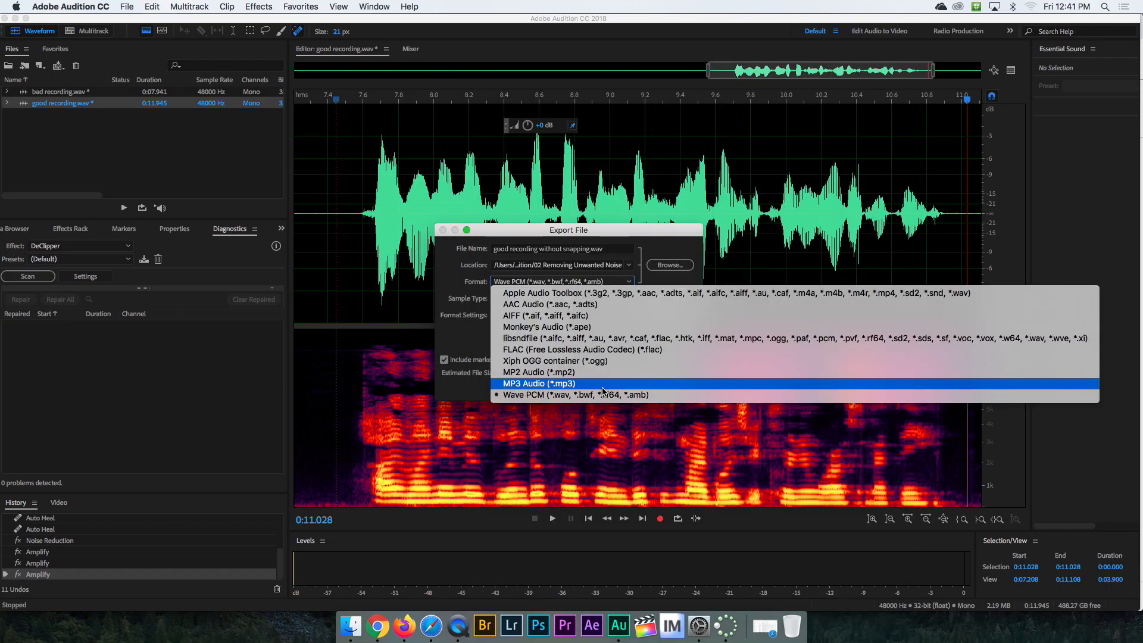
pyautogui.click(603, 384)
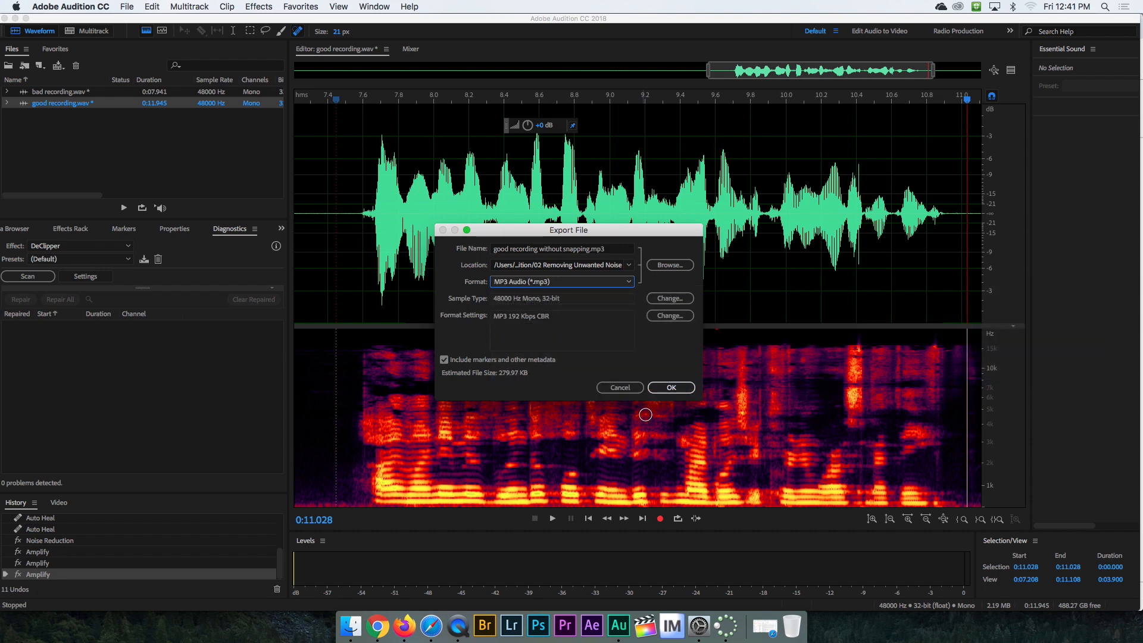
pyautogui.click(671, 388)
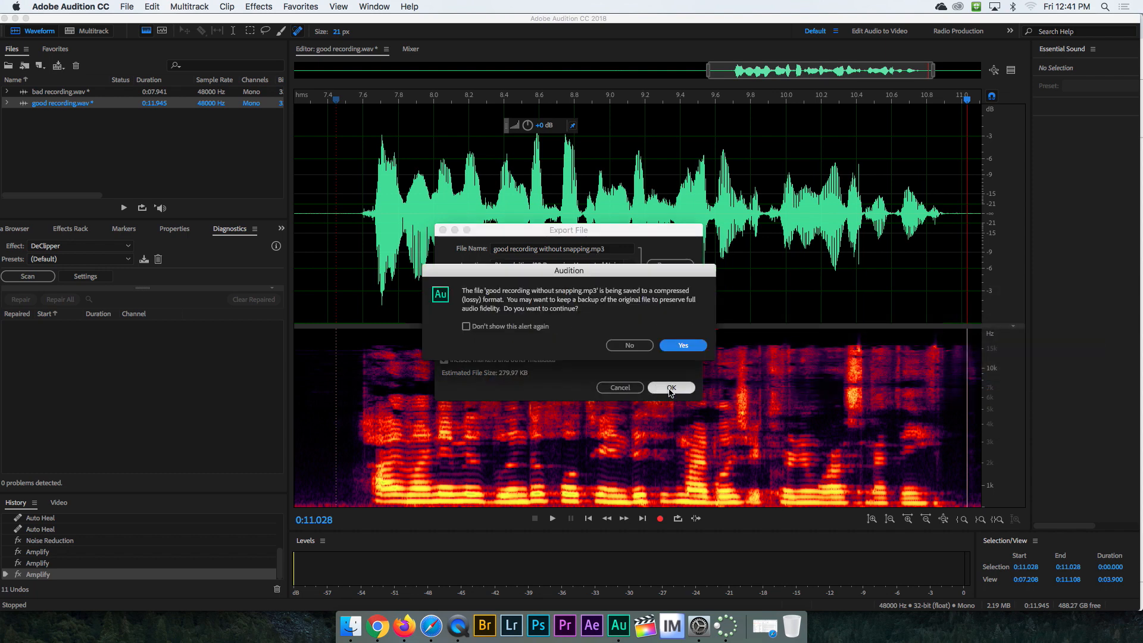
pyautogui.click(684, 346)
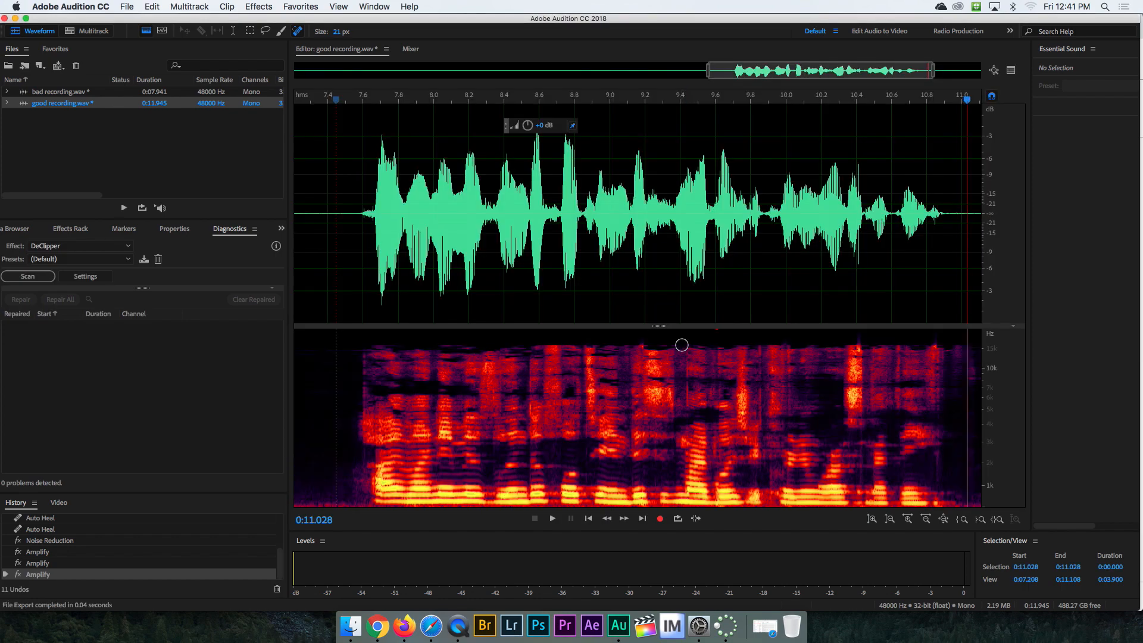
# Step: Check good recording without snapping.mp3 in the 02 Removing Unwanted Noise folder in Finder and return to Audition
pyautogui.click(352, 628)
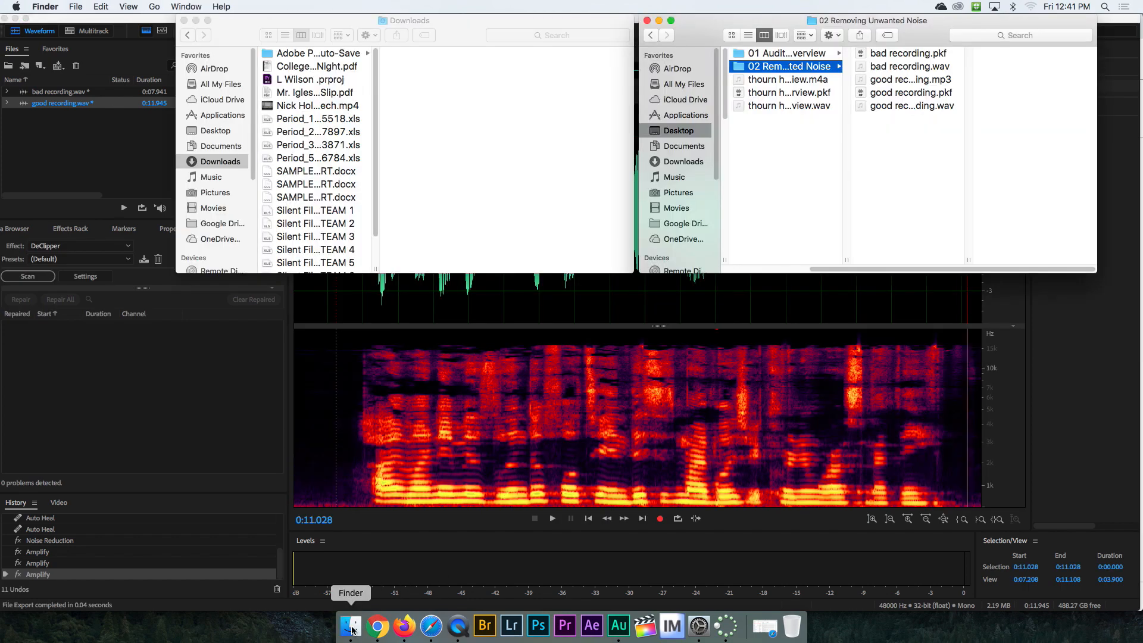
pyautogui.click(883, 81)
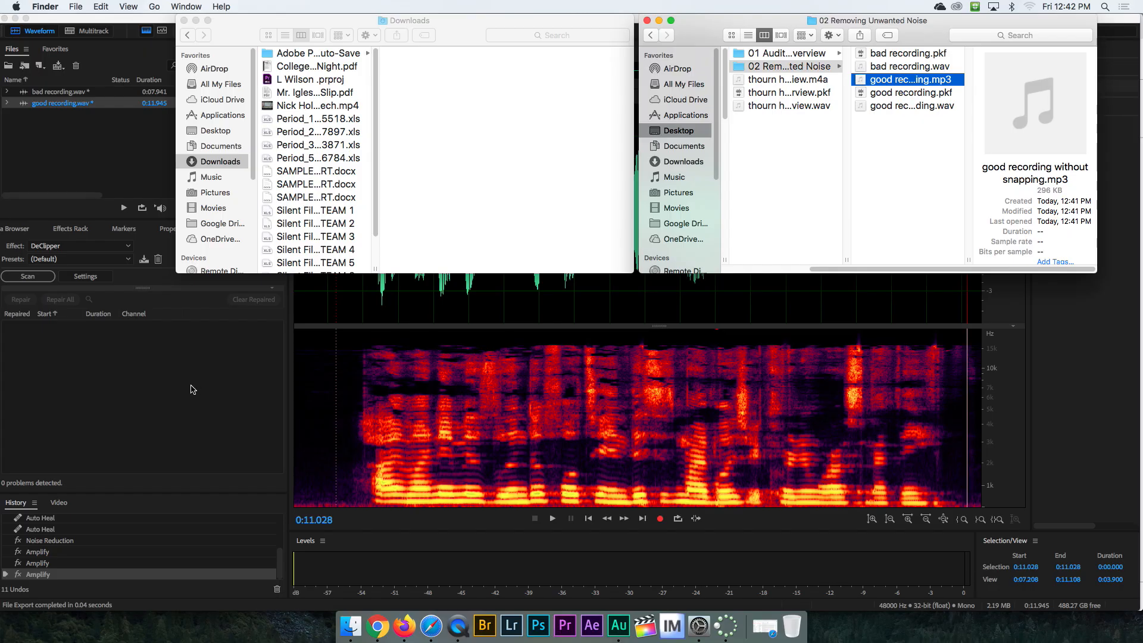
pyautogui.click(204, 340)
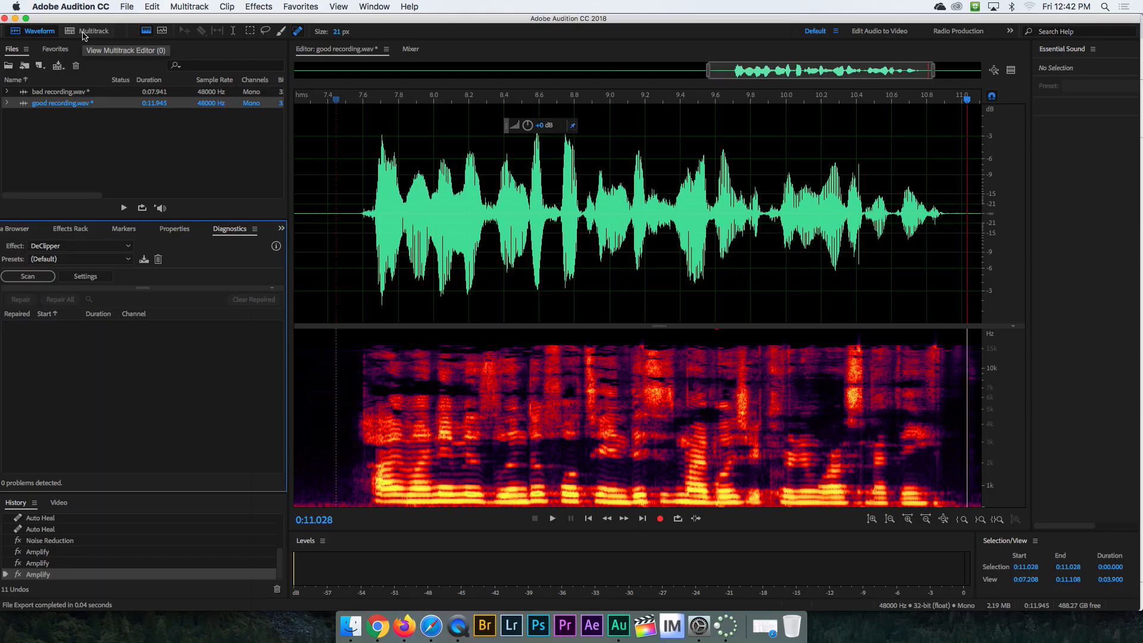
# Step: Create a multitrack session named "removing unwanted noise" in the 02 Removing Unwanted Noise folder inside Desktop > 03 Audition
pyautogui.click(291, 122)
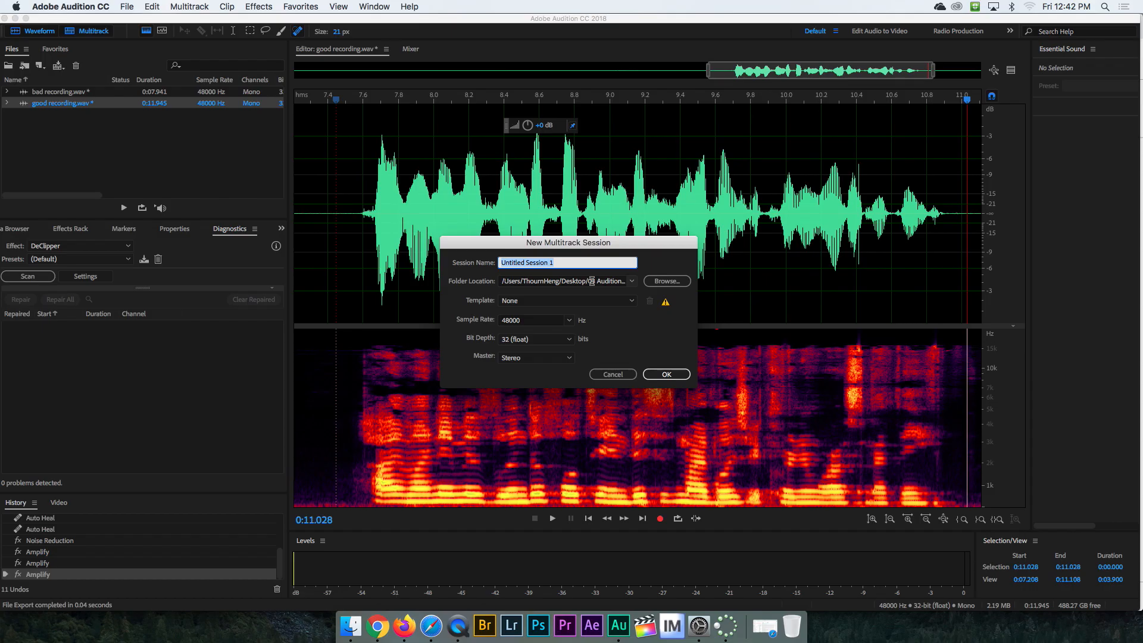
pyautogui.write('removing unwanted noise')
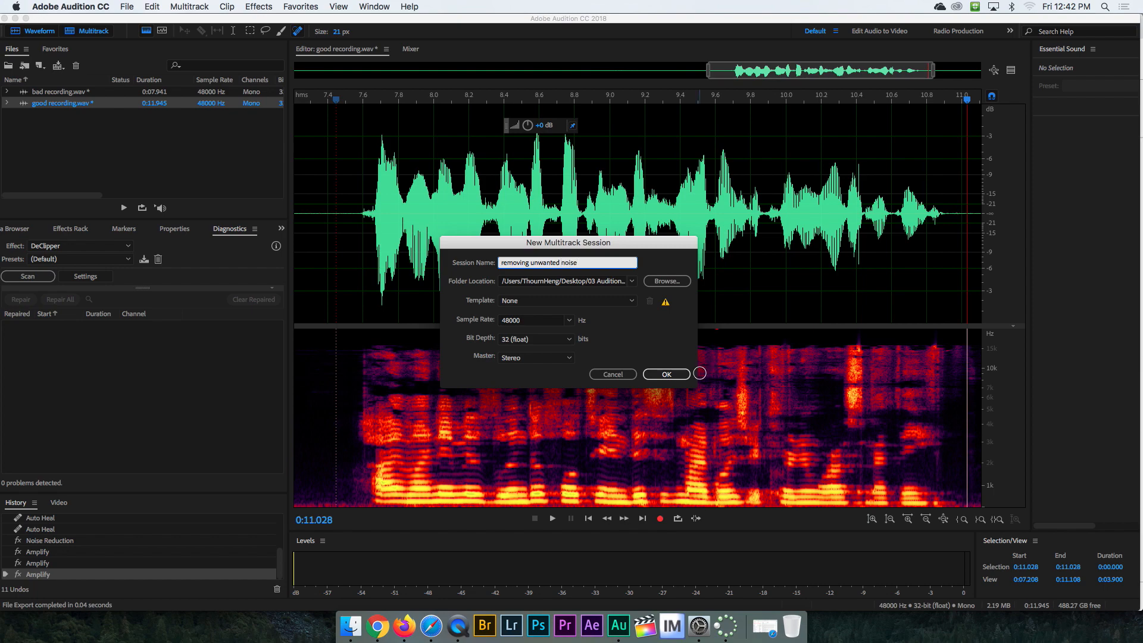
pyautogui.click(666, 281)
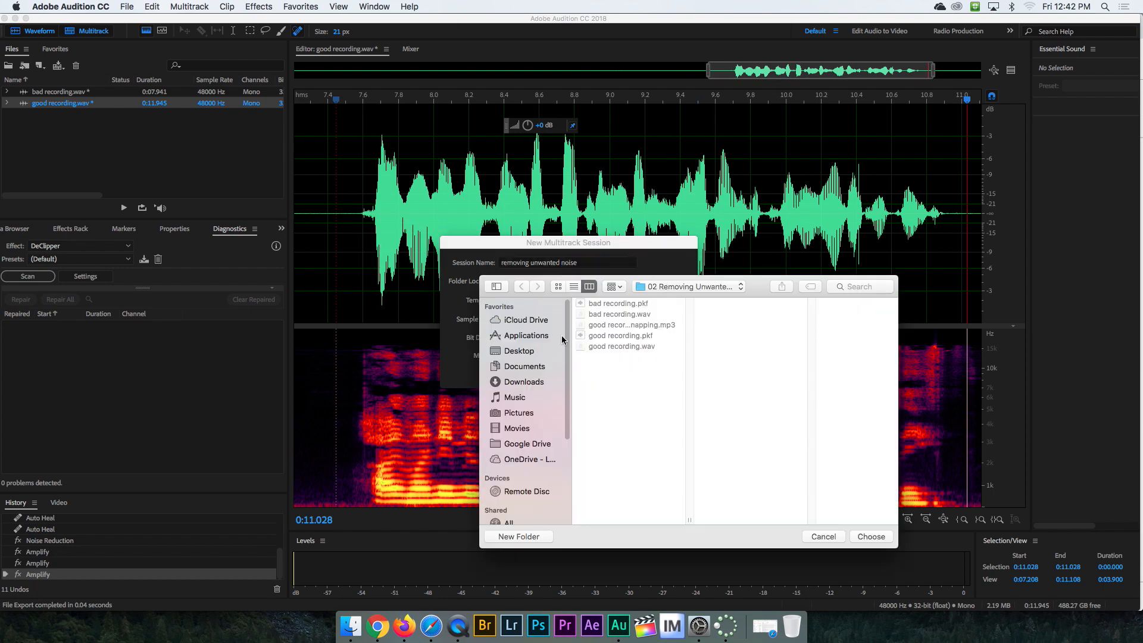
pyautogui.click(519, 351)
pyautogui.click(613, 316)
pyautogui.click(735, 316)
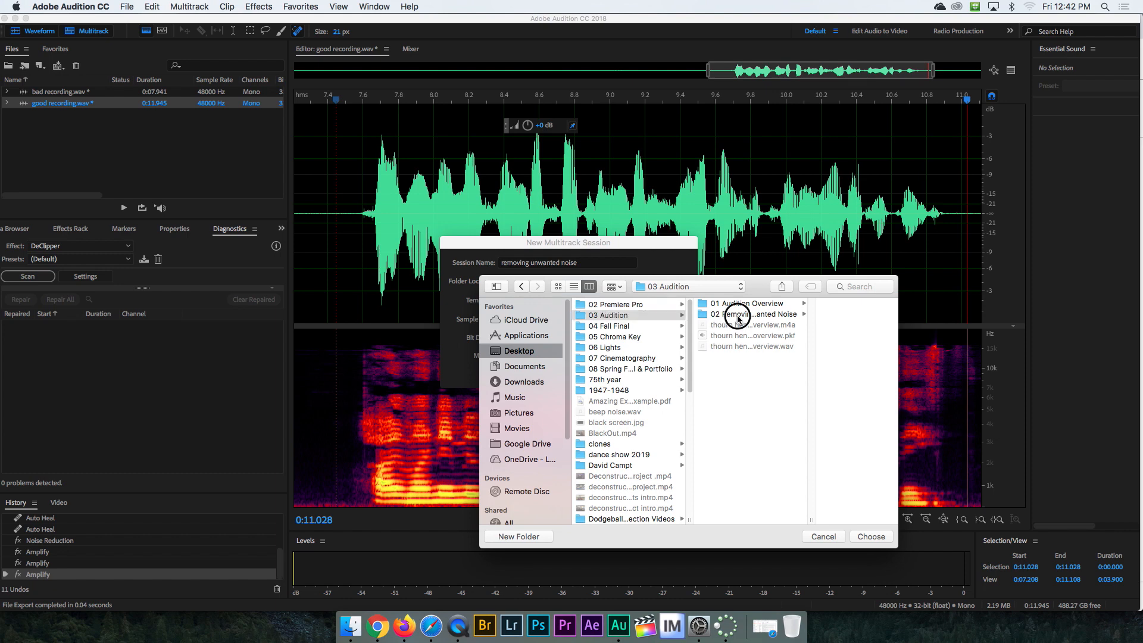
pyautogui.click(869, 538)
pyautogui.click(666, 374)
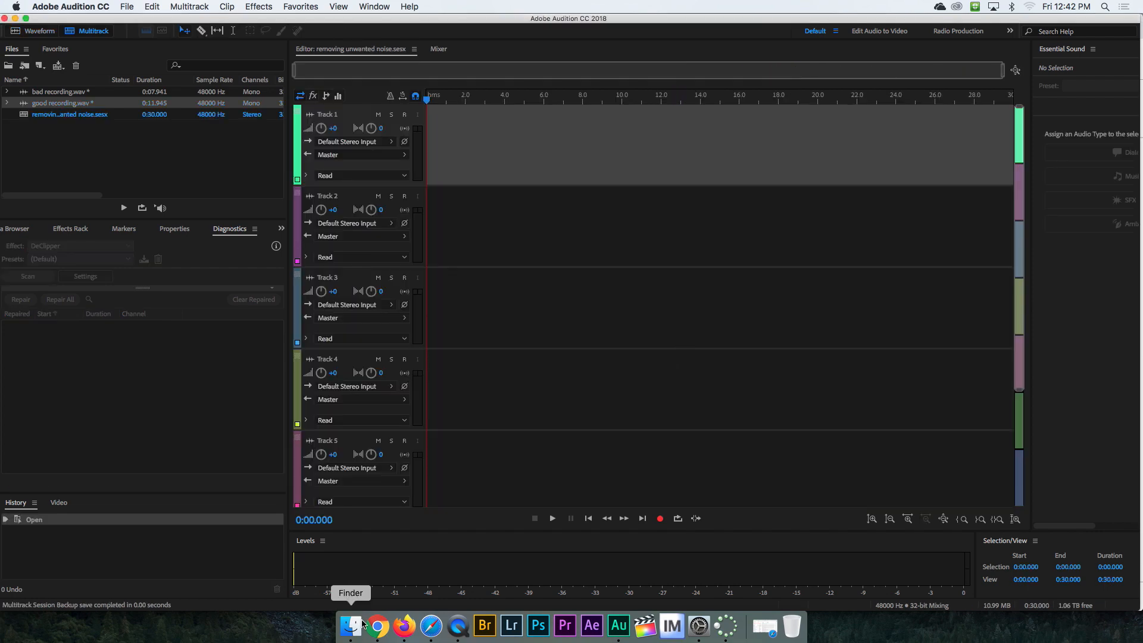
# Step: Switch to Finder and check the session file inside the removing unwanted noise folder
pyautogui.click(351, 625)
pyautogui.click(864, 120)
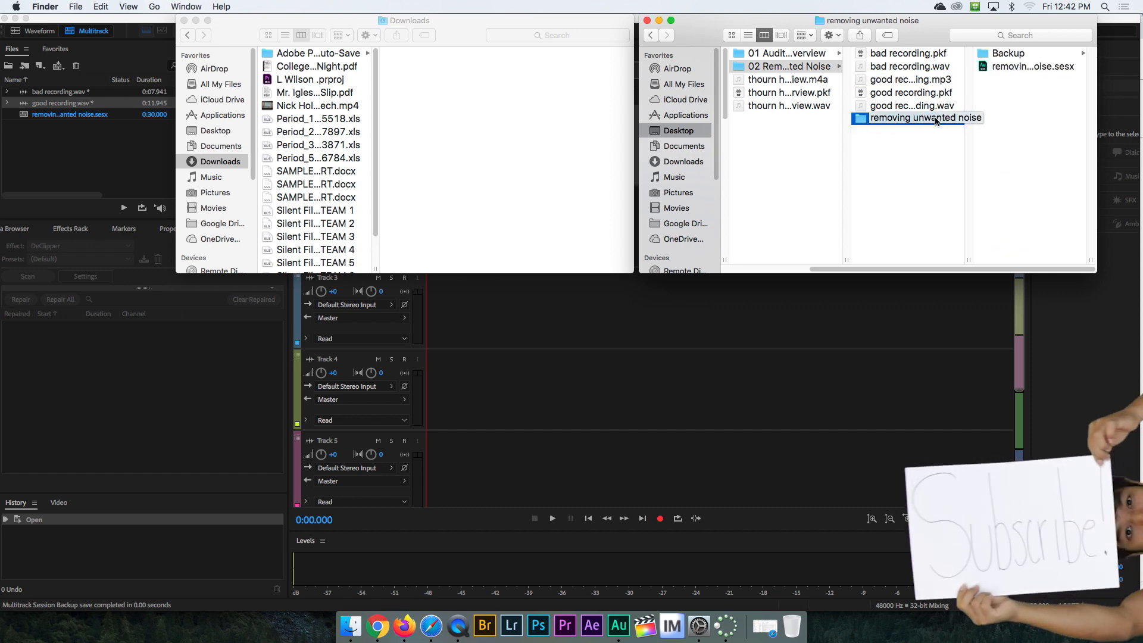
pyautogui.click(1024, 66)
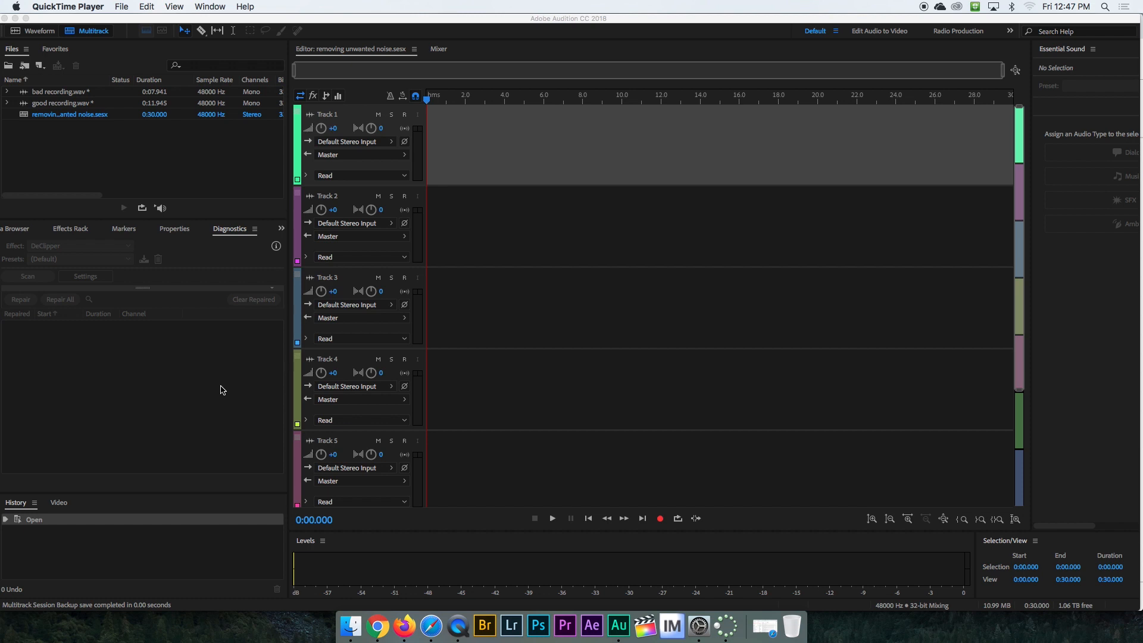
# Step: Return to Audition and import good recording without snapping.mp3 and good recording.wav from the 02 Removing Unwanted Noise folder
pyautogui.click(123, 167)
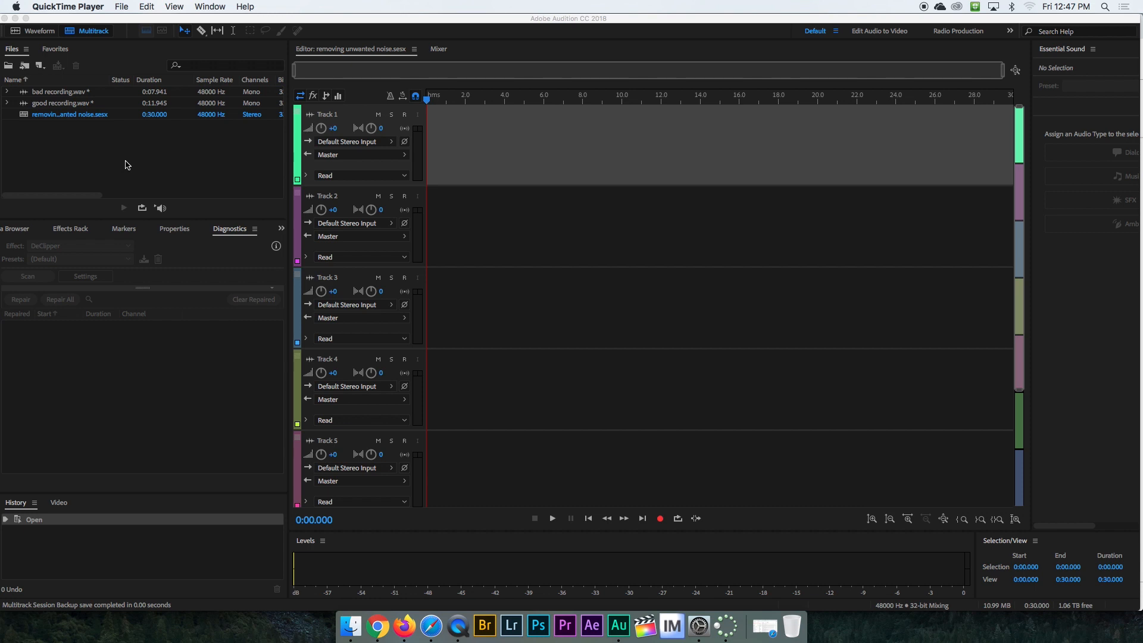
pyautogui.click(121, 8)
pyautogui.click(120, 8)
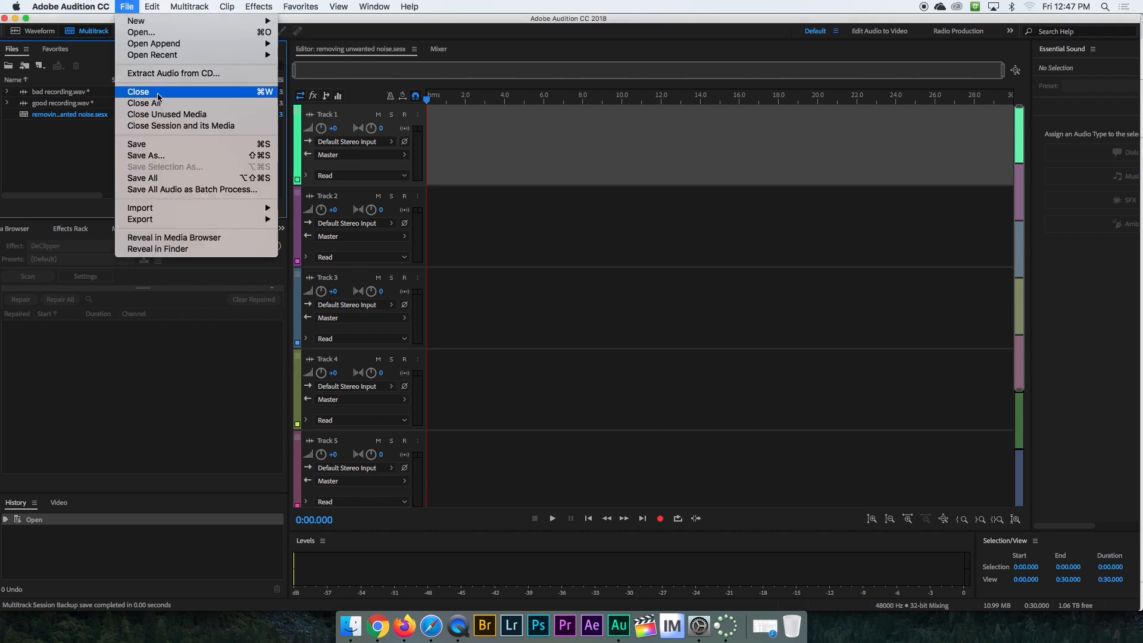
pyautogui.moveTo(195, 212)
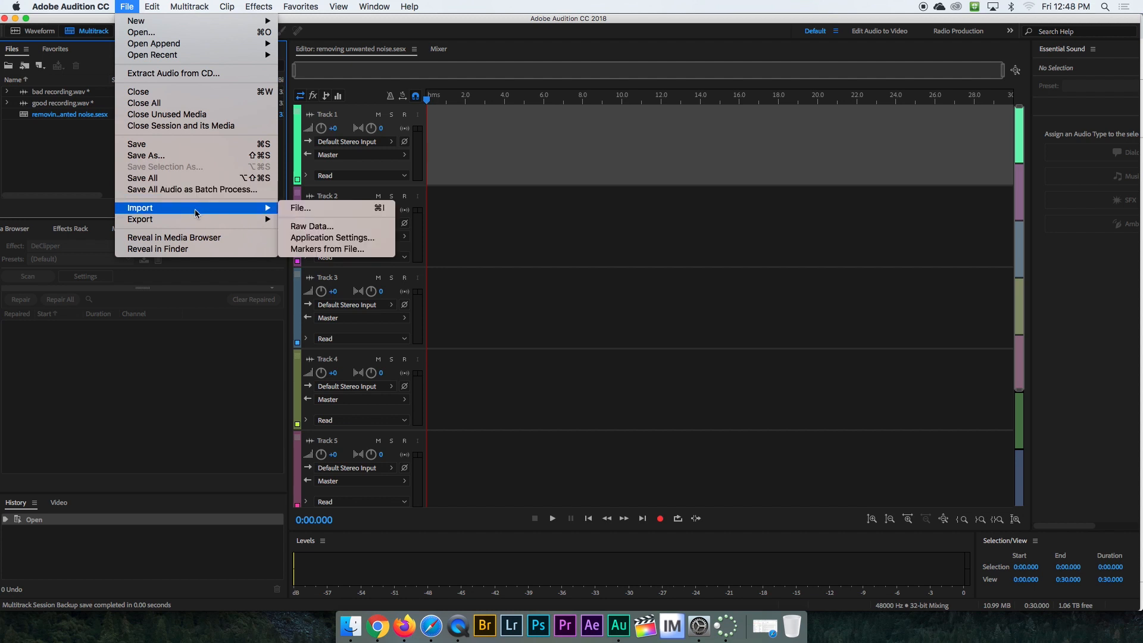
pyautogui.click(310, 208)
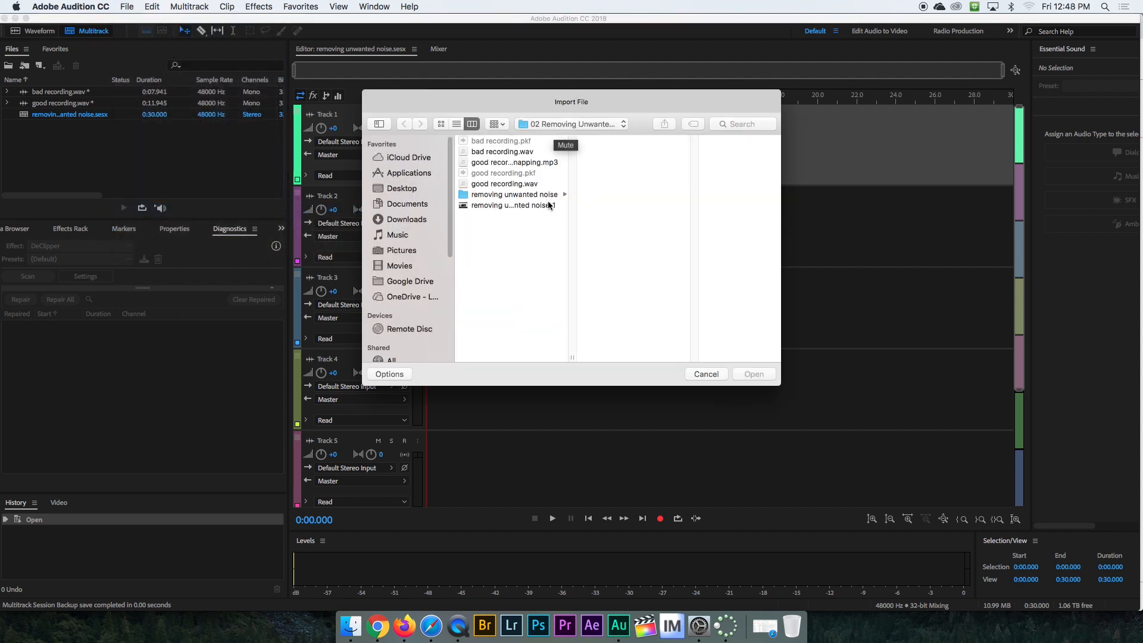
pyautogui.click(497, 162)
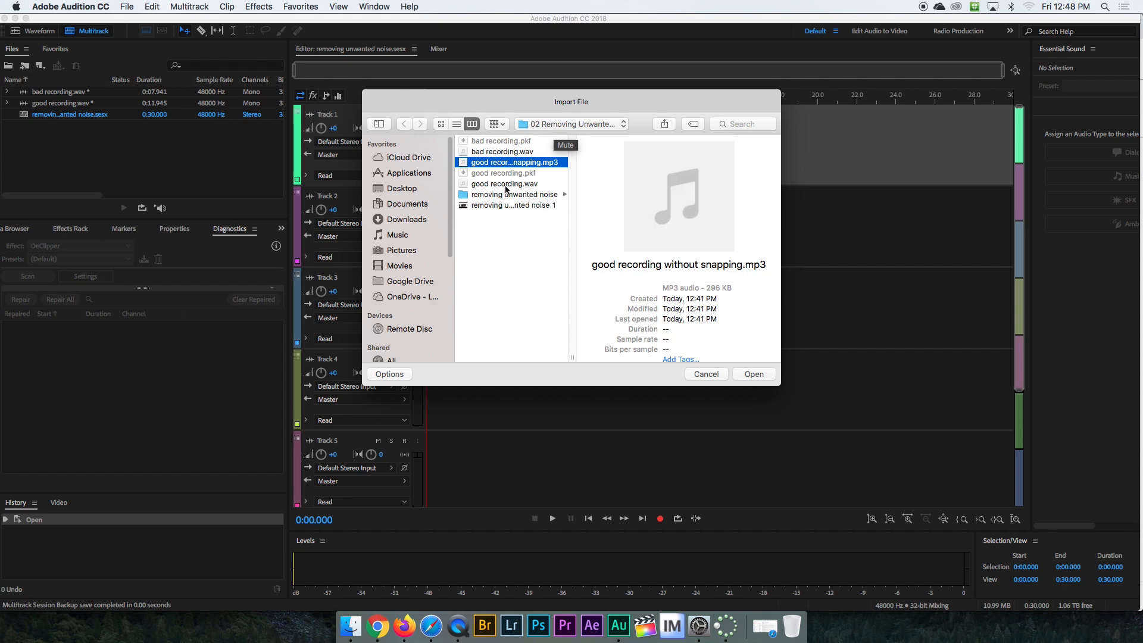
pyautogui.keyDown('super'); pyautogui.click(504, 184); pyautogui.keyUp('super')
pyautogui.click(754, 374)
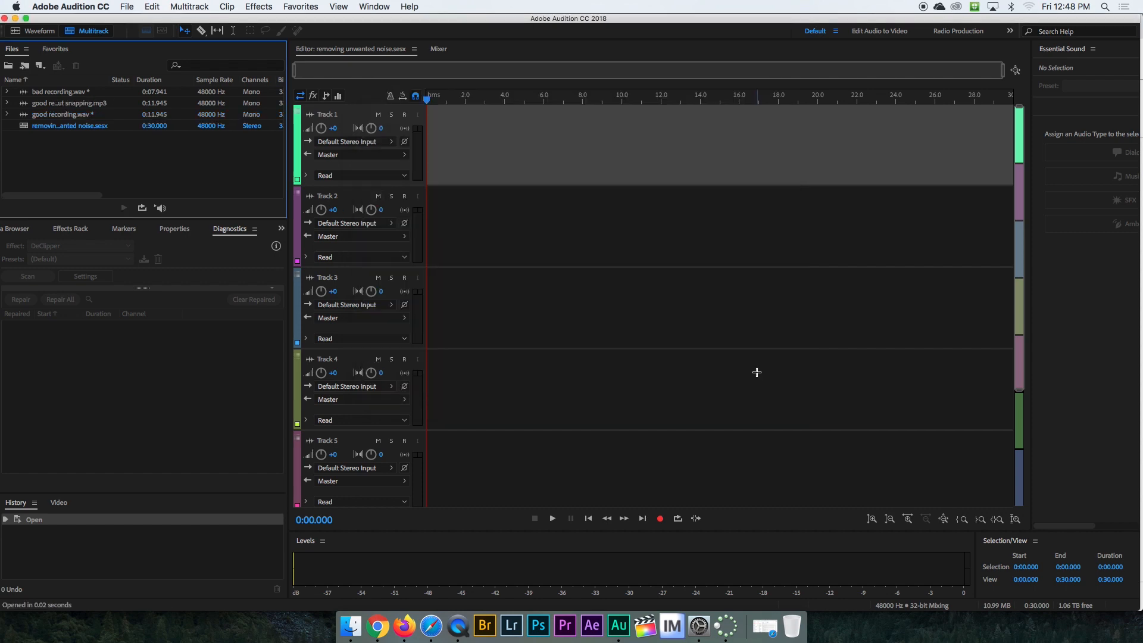
# Step: Place good recording.wav at the start of Track 1
pyautogui.click(54, 105)
pyautogui.click(60, 115)
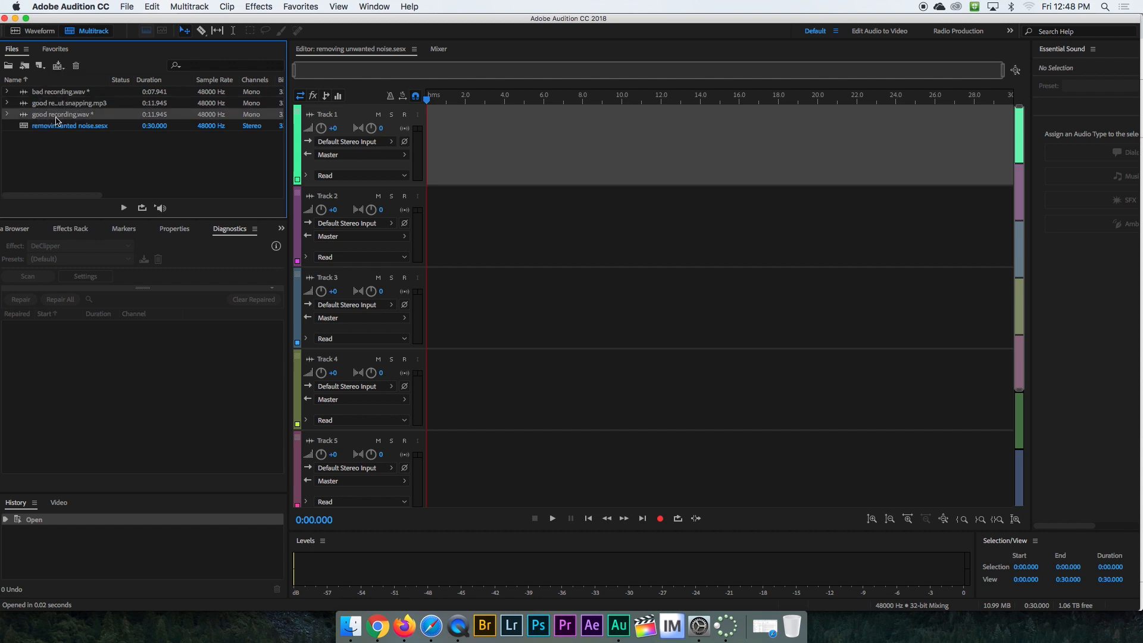
pyautogui.moveTo(25, 119); pyautogui.dragTo(424, 161)
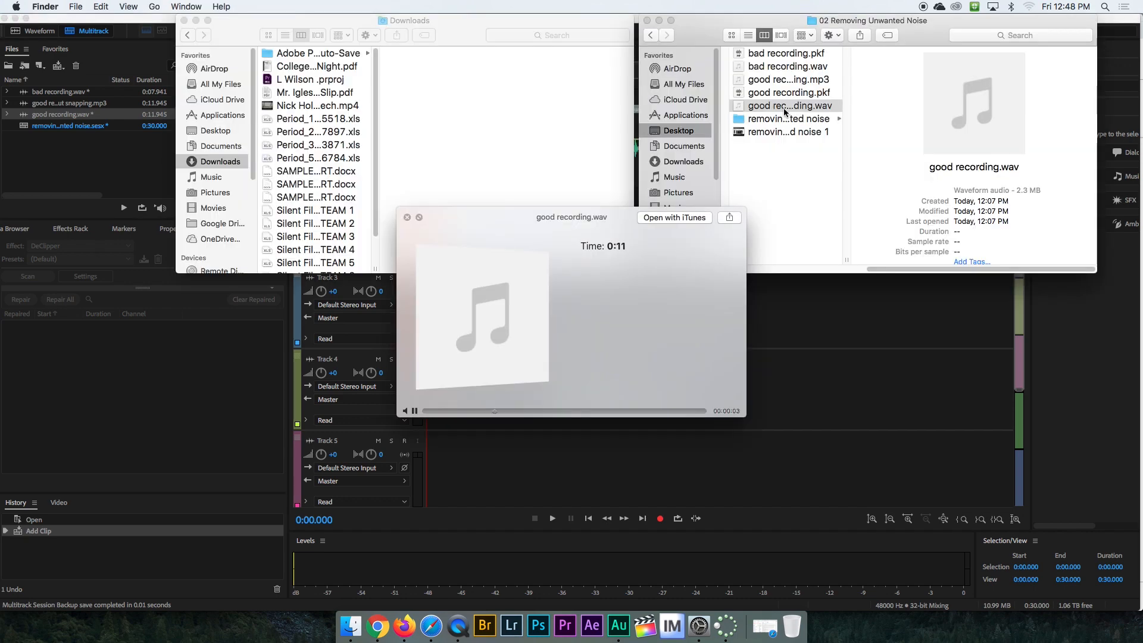
# Step: Switch to Finder and duplicate good recording.wav in the 02 Removing Unwanted Noise folder
pyautogui.click(783, 109)
pyautogui.rightClick(741, 108)
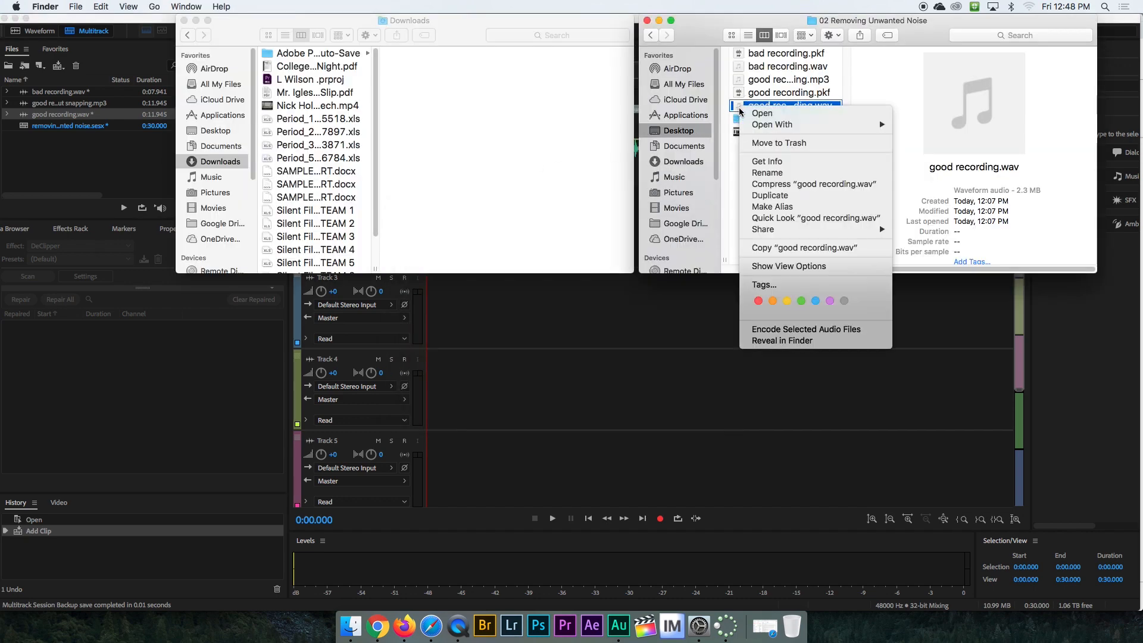
pyautogui.click(792, 195)
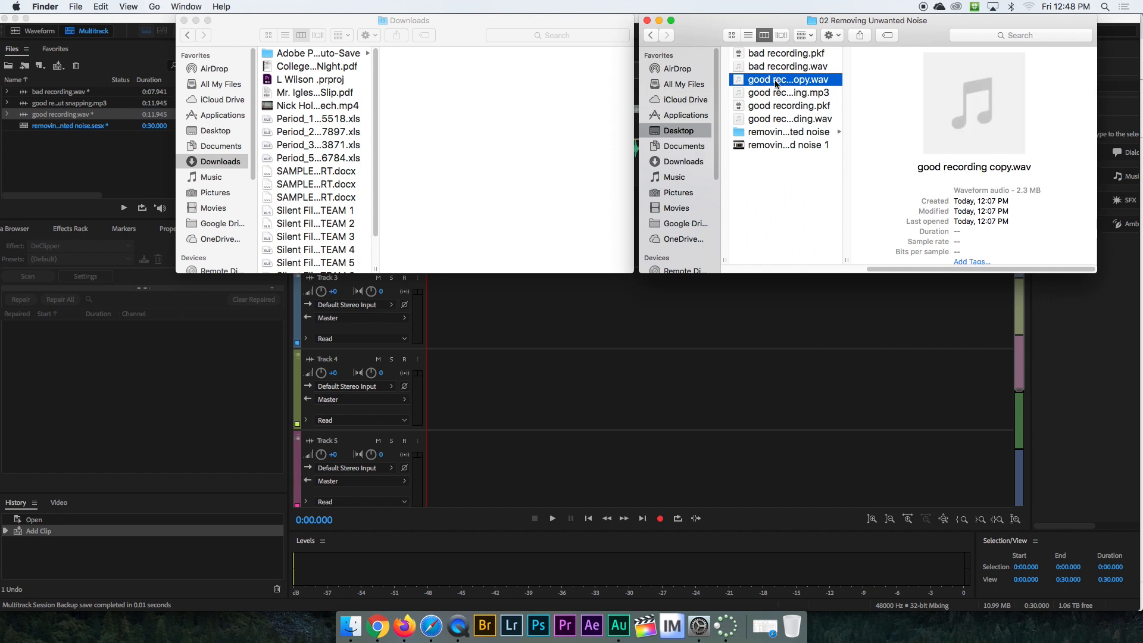
# Step: Rename the duplicated recording as good recording with snapping.wav
pyautogui.click(776, 84)
pyautogui.click(769, 89)
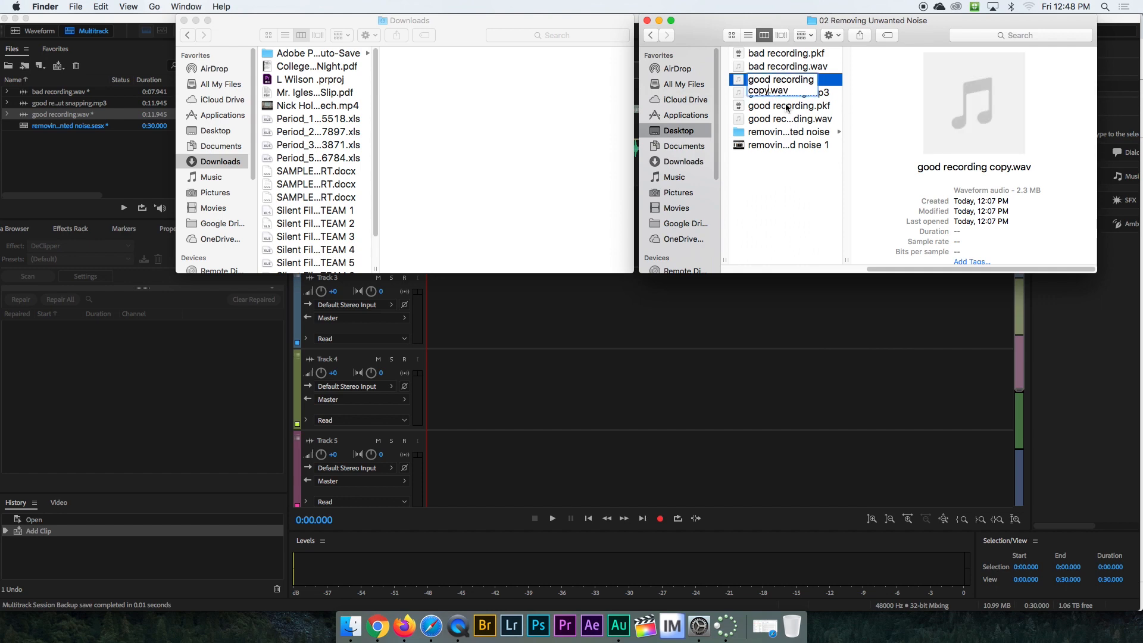
pyautogui.press('BackSpace')
pyautogui.press('BackSpace')
pyautogui.press('BackSpace')
pyautogui.press('BackSpace')
pyautogui.press('BackSpace')
pyautogui.write('ei')
pyautogui.press('BackSpace')
pyautogui.press('BackSpace')
pyautogui.write('with snapping')
pyautogui.press('Return')
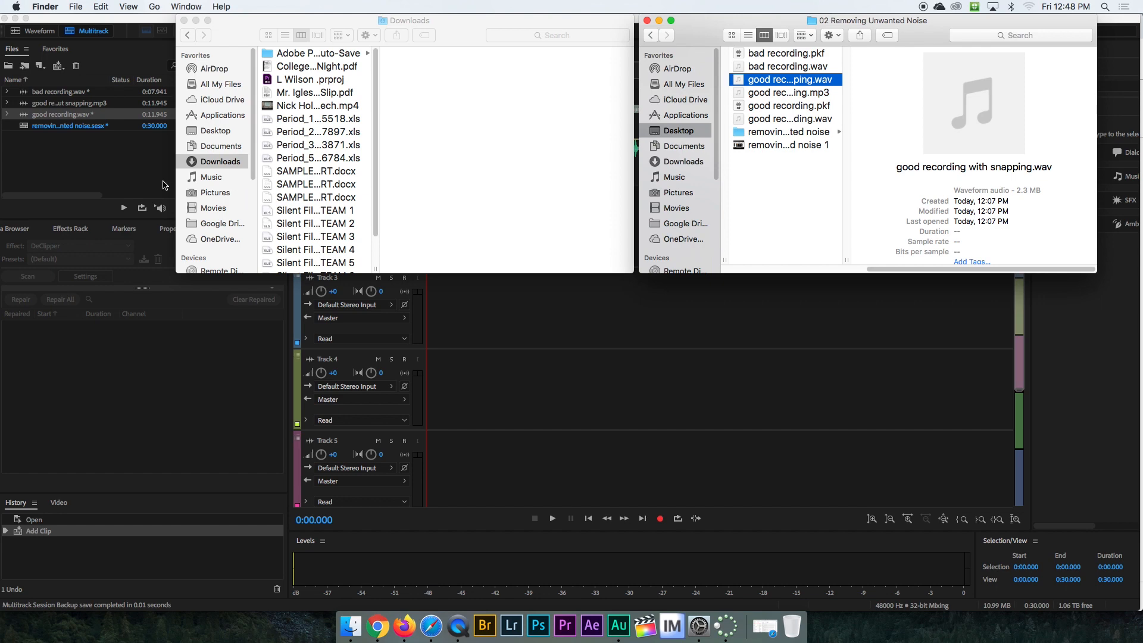
# Step: Return to Audition and import good recording with snapping.wav
pyautogui.click(102, 170)
pyautogui.rightClick(121, 155)
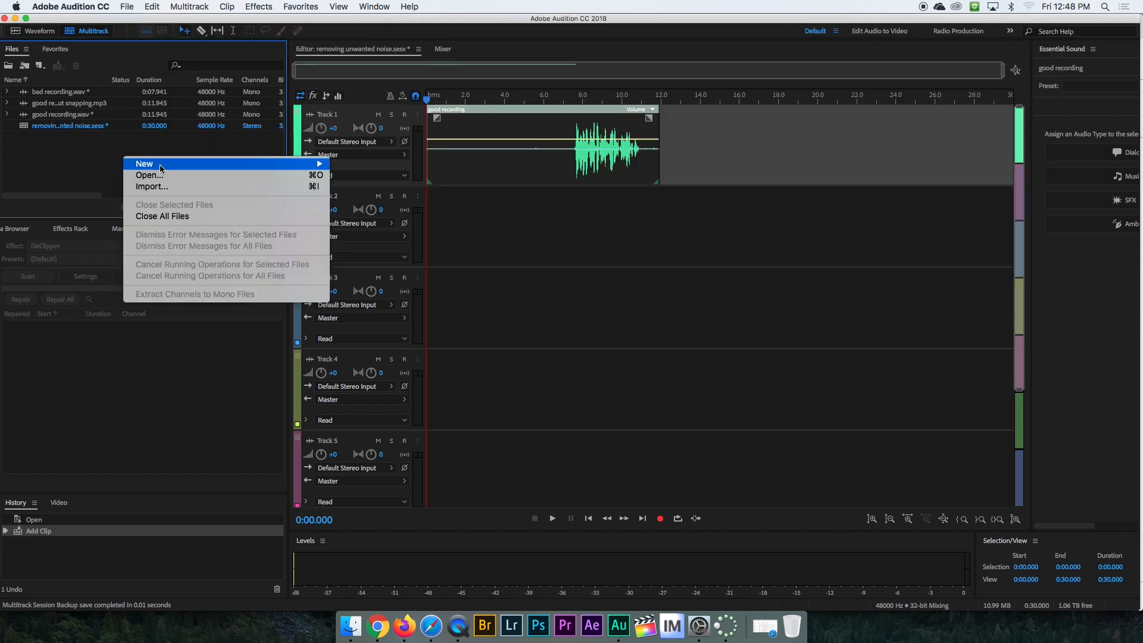
pyautogui.click(156, 186)
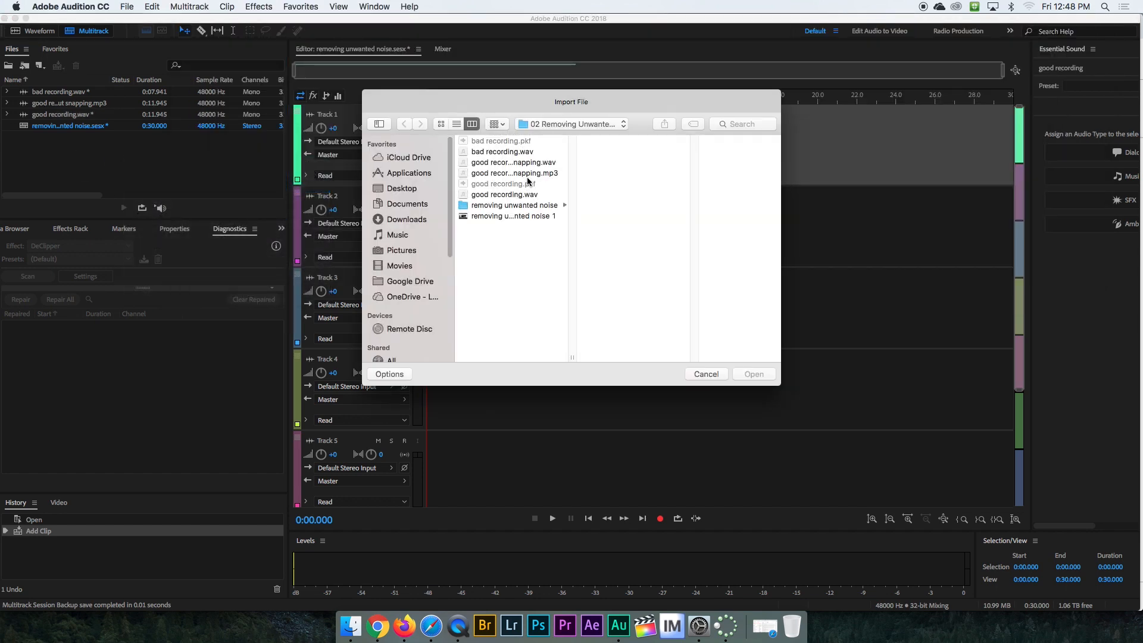
pyautogui.click(519, 163)
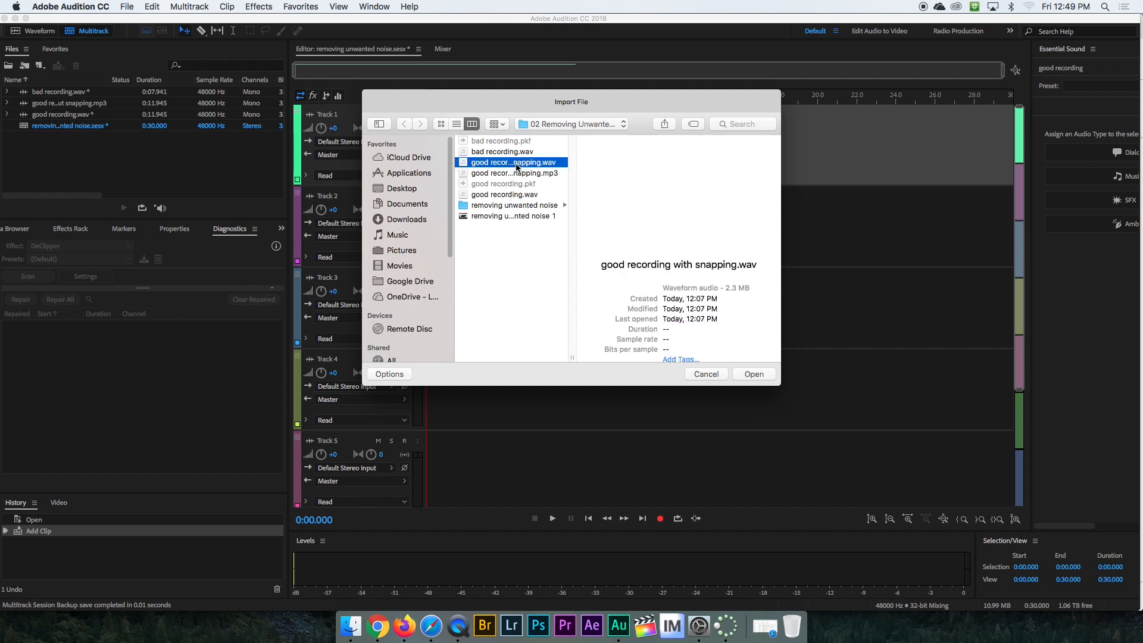
pyautogui.click(764, 375)
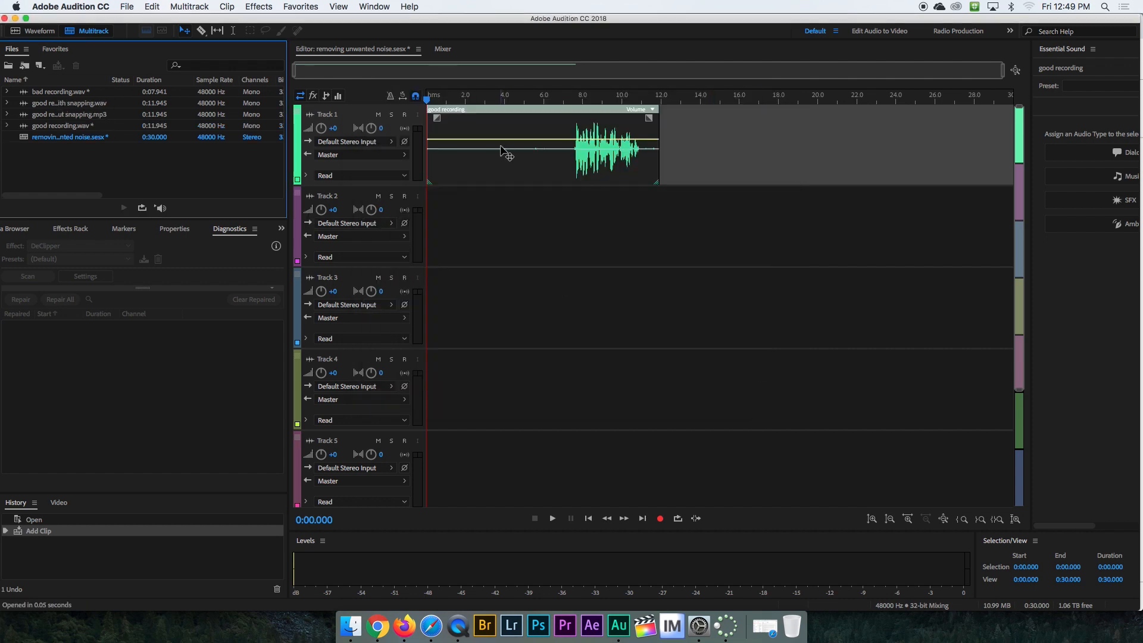
# Step: Delete the good recording clip from Track 1 and widen the Name column in the file list to show full names
pyautogui.press('Delete')
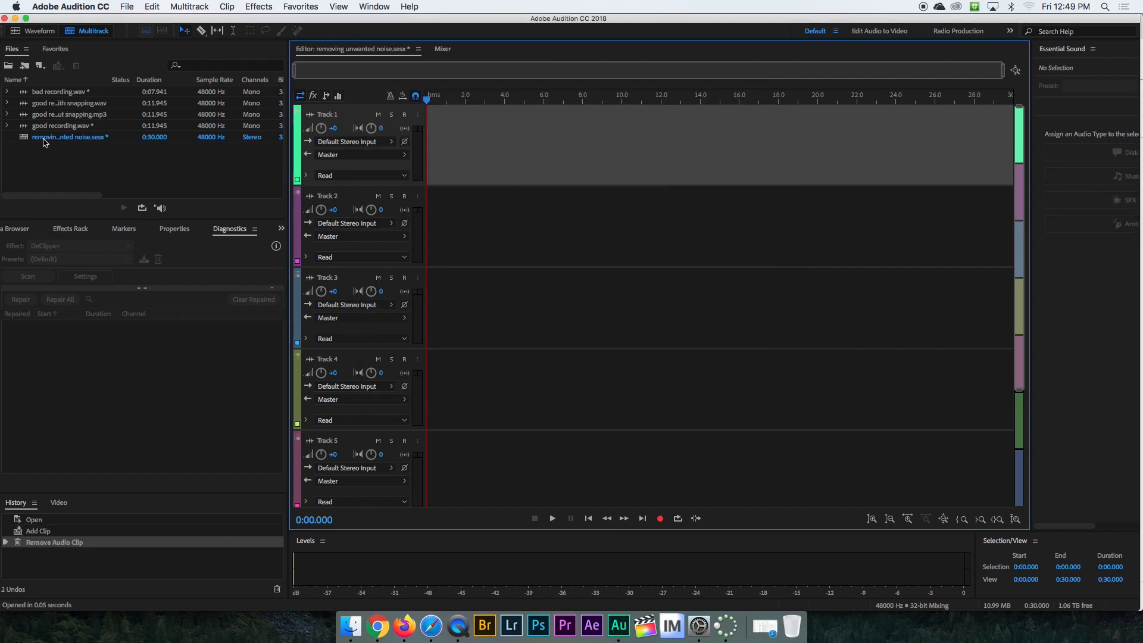
pyautogui.click(26, 116)
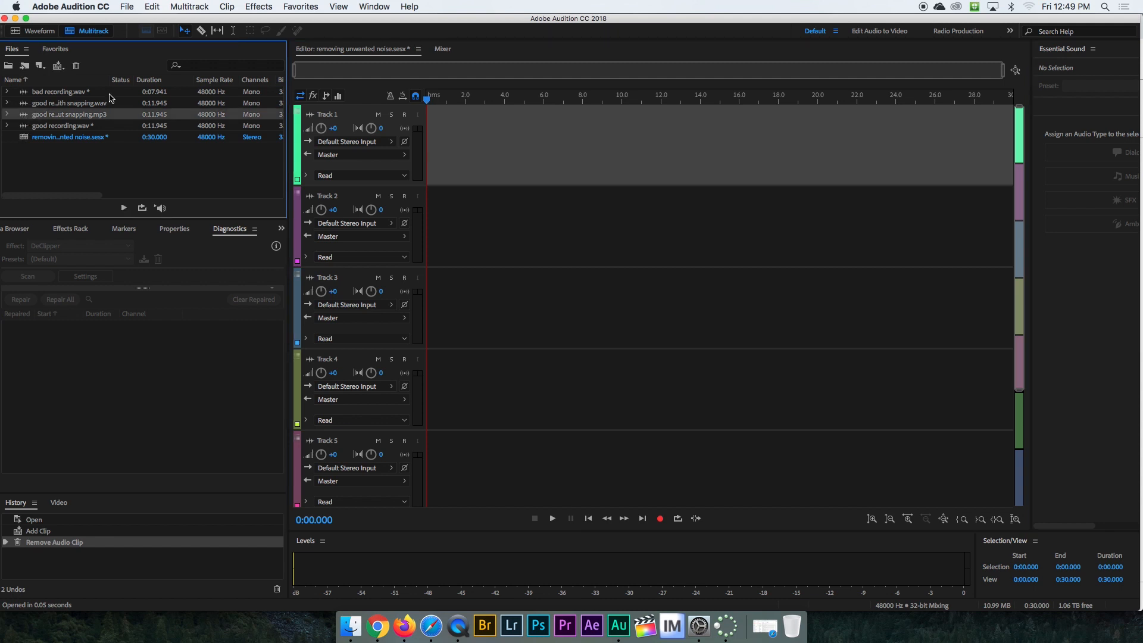
pyautogui.moveTo(130, 80); pyautogui.dragTo(189, 80)
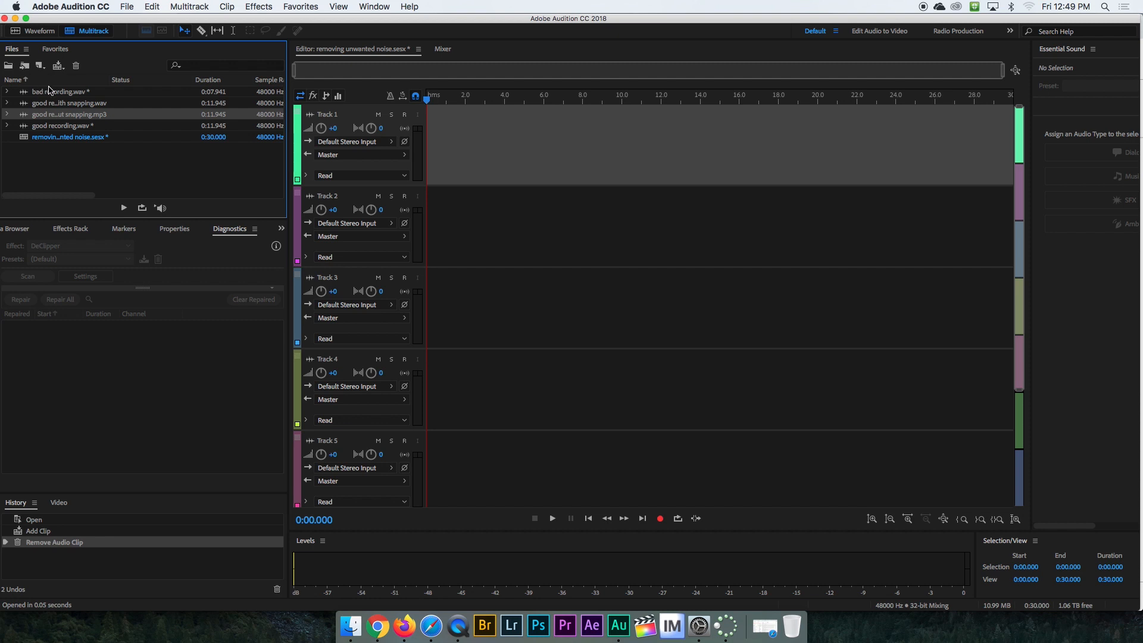
pyautogui.moveTo(109, 80); pyautogui.dragTo(189, 79)
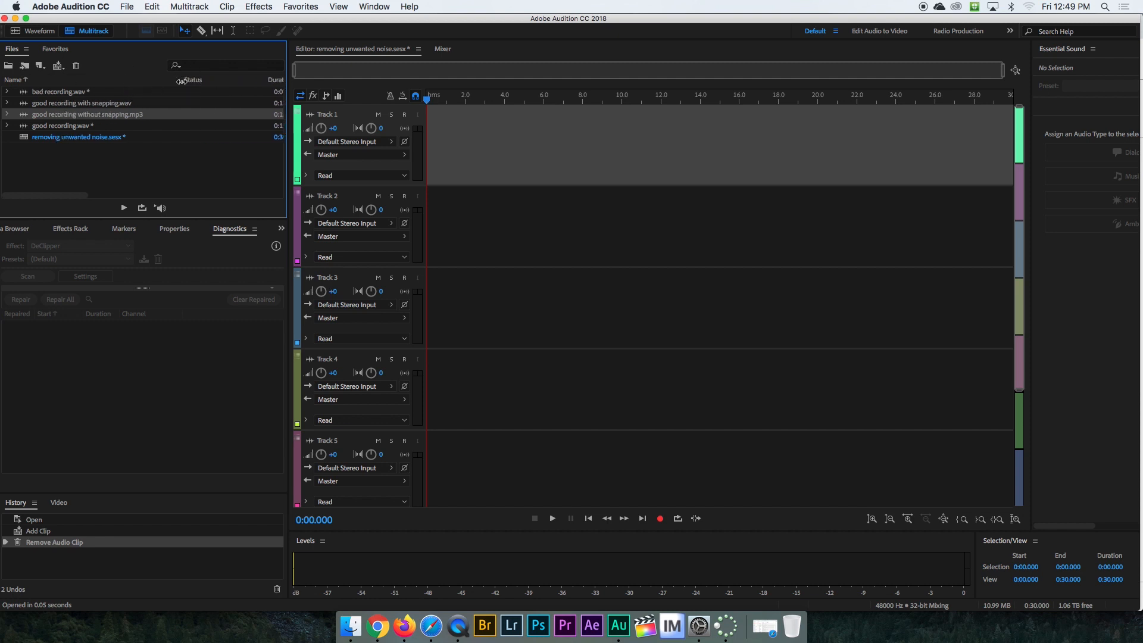
# Step: Place good recording with snapping.wav at the start of Track 1 and good recording without snapping.mp3 on Track 2, beginning where the first clip ends
pyautogui.click(65, 103)
pyautogui.moveTo(25, 107); pyautogui.dragTo(505, 121)
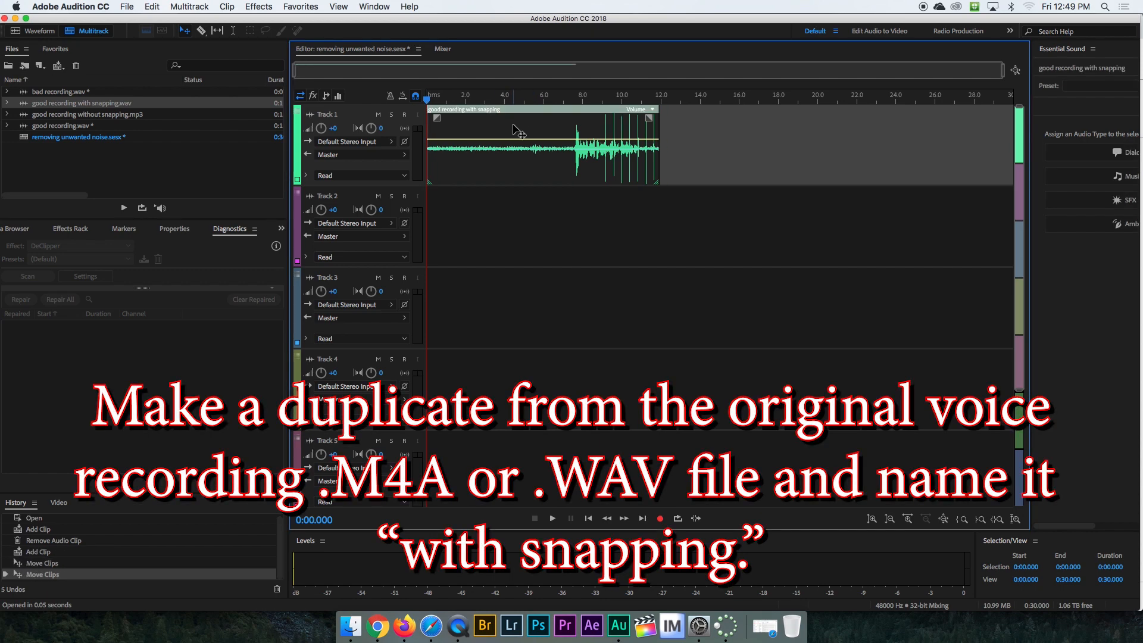
pyautogui.click(47, 115)
pyautogui.moveTo(163, 128); pyautogui.dragTo(659, 224)
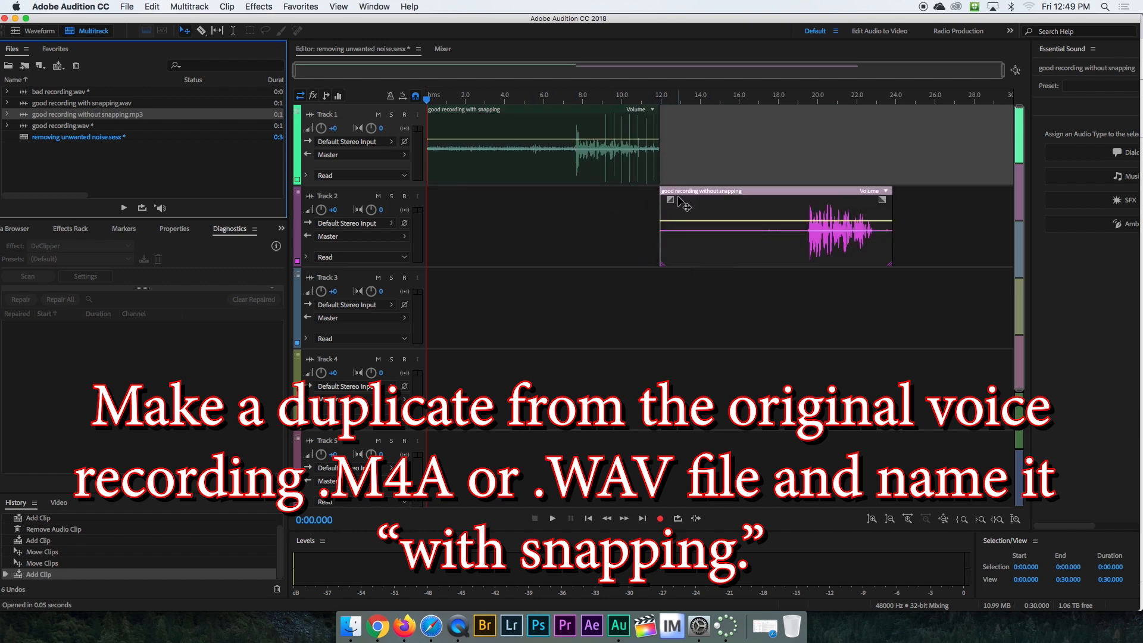
# Step: Trim the silence off both clips, moving the Track 1 clip to the session start and the Track 2 clip directly after it
pyautogui.click(566, 150)
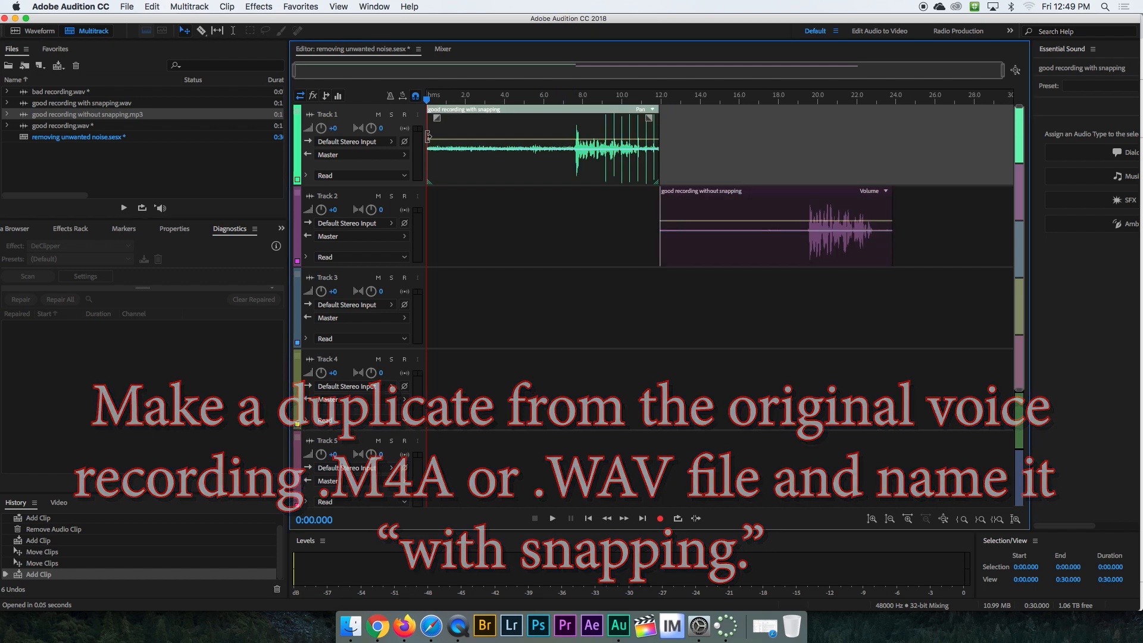
pyautogui.moveTo(433, 143); pyautogui.dragTo(465, 172)
pyautogui.moveTo(660, 202); pyautogui.dragTo(808, 203)
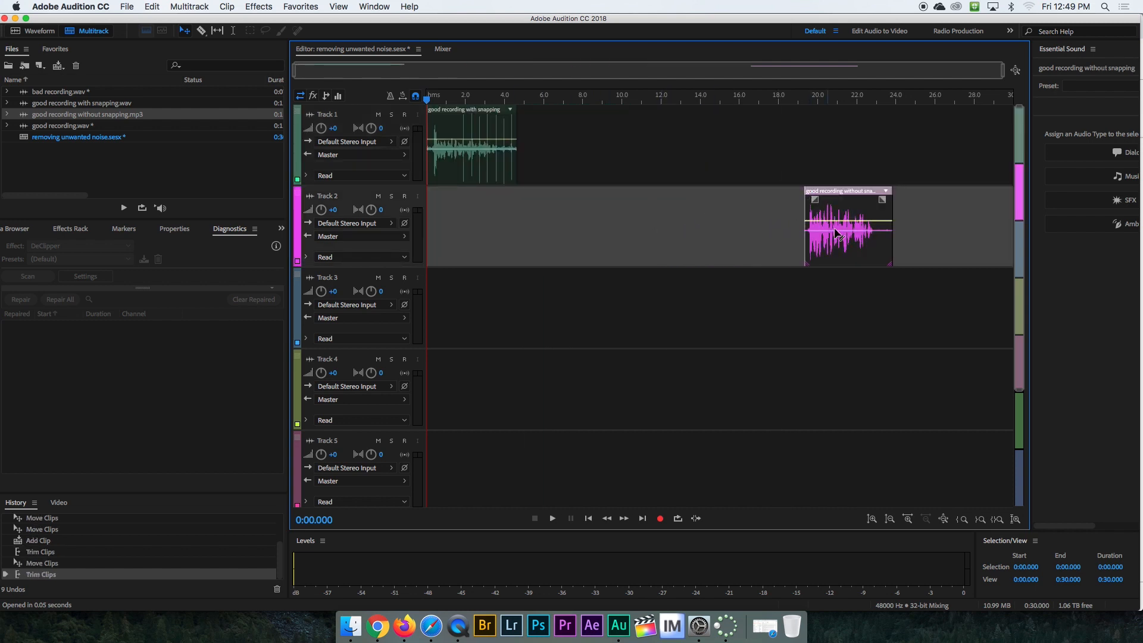
pyautogui.moveTo(891, 211); pyautogui.dragTo(876, 209)
pyautogui.moveTo(831, 255); pyautogui.dragTo(545, 249)
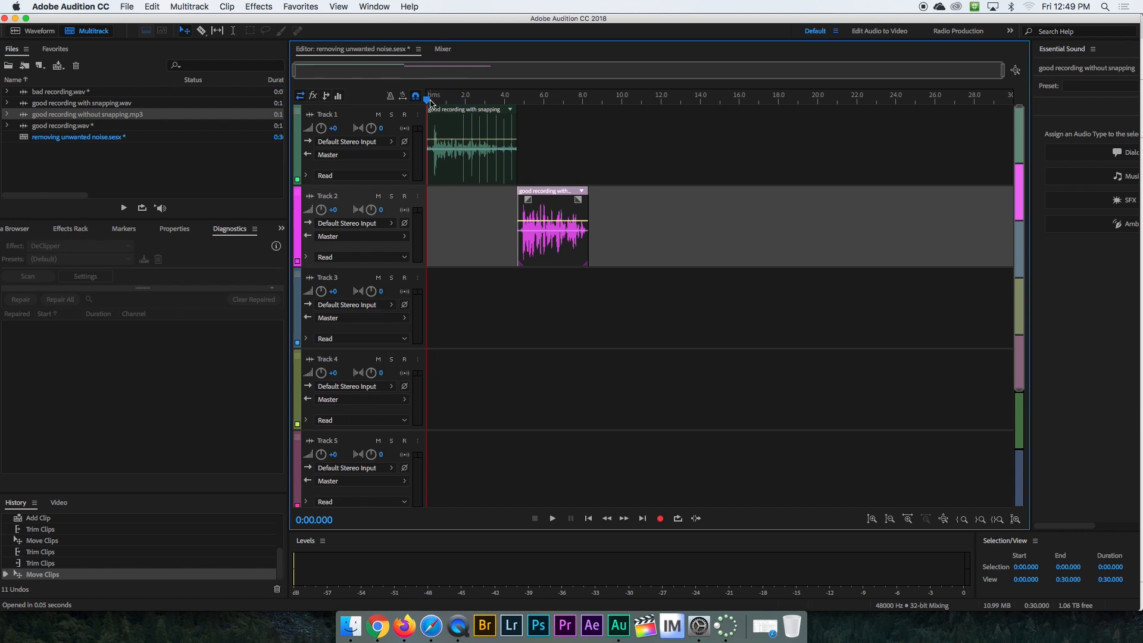
# Step: Play the session from the start through both clips to compare the recordings
pyautogui.press('space')
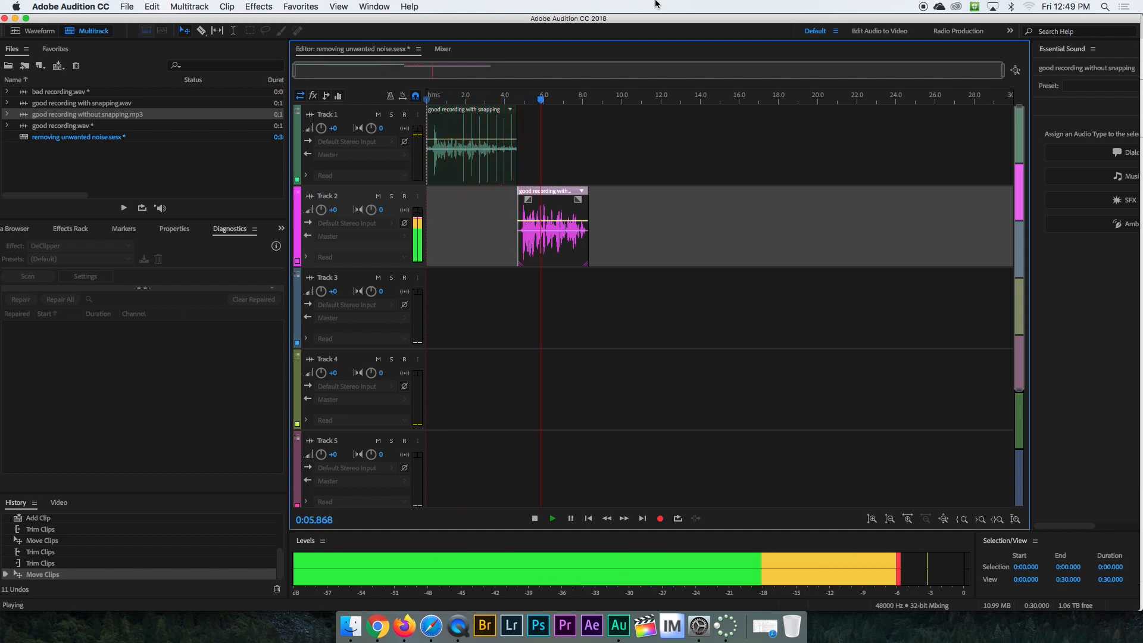
pyautogui.press('space')
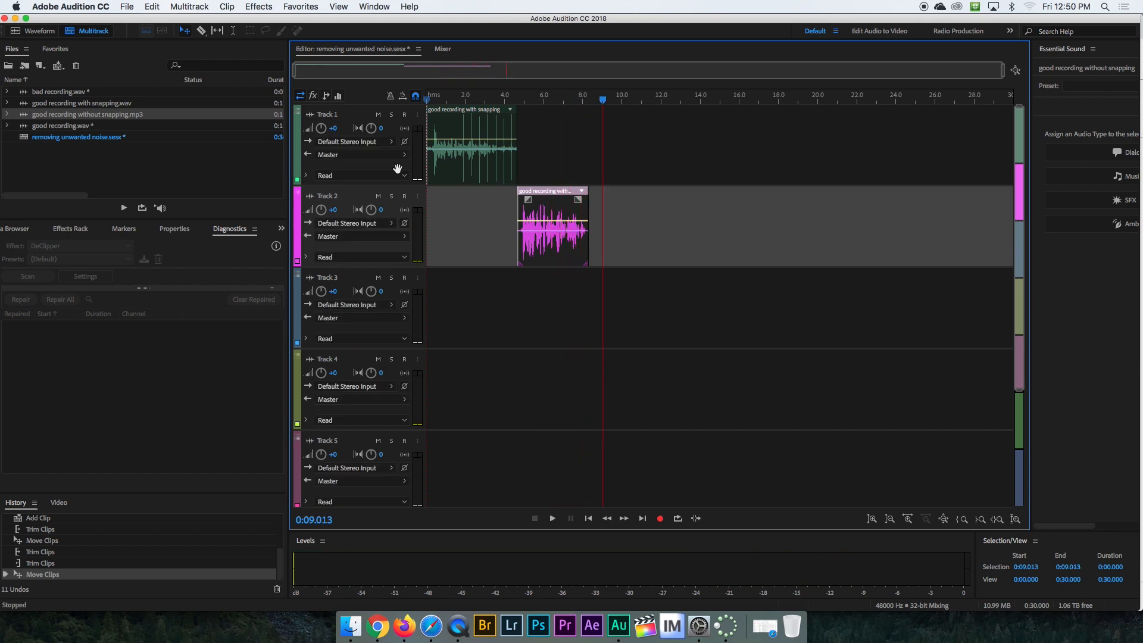
# Step: Start a multitrack mixdown export of the entire session
pyautogui.click(127, 7)
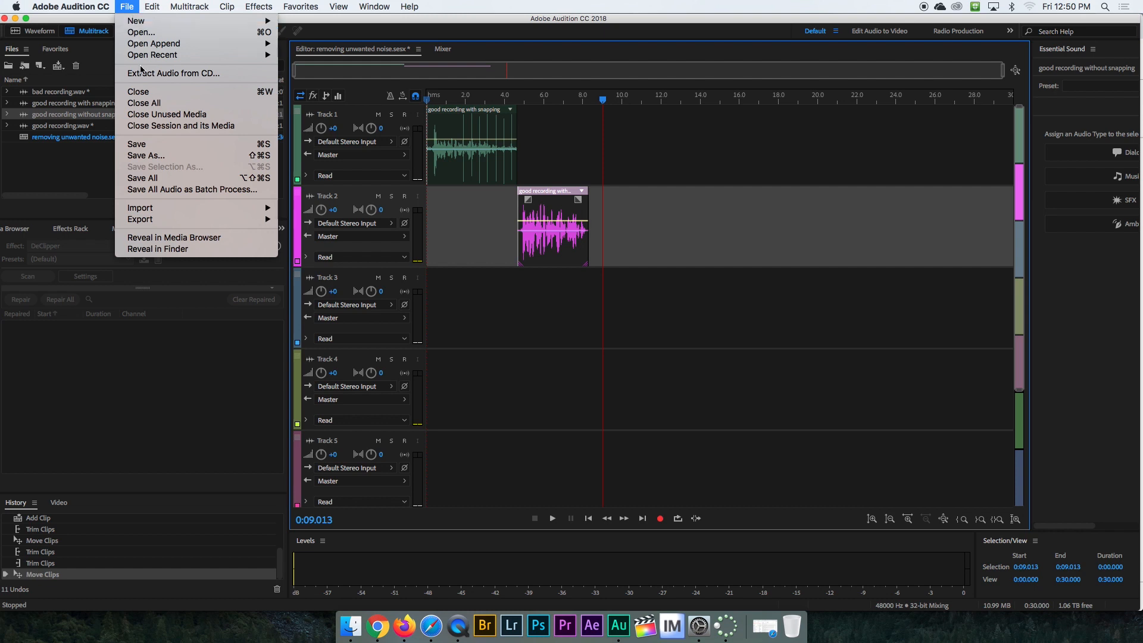
pyautogui.moveTo(215, 222)
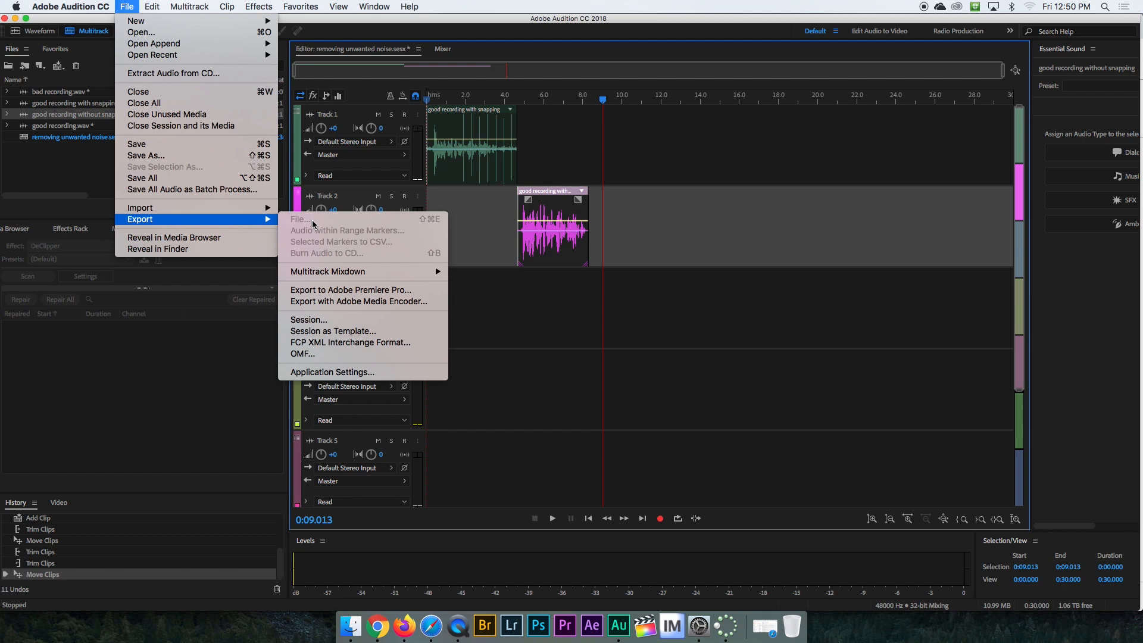
pyautogui.moveTo(356, 269)
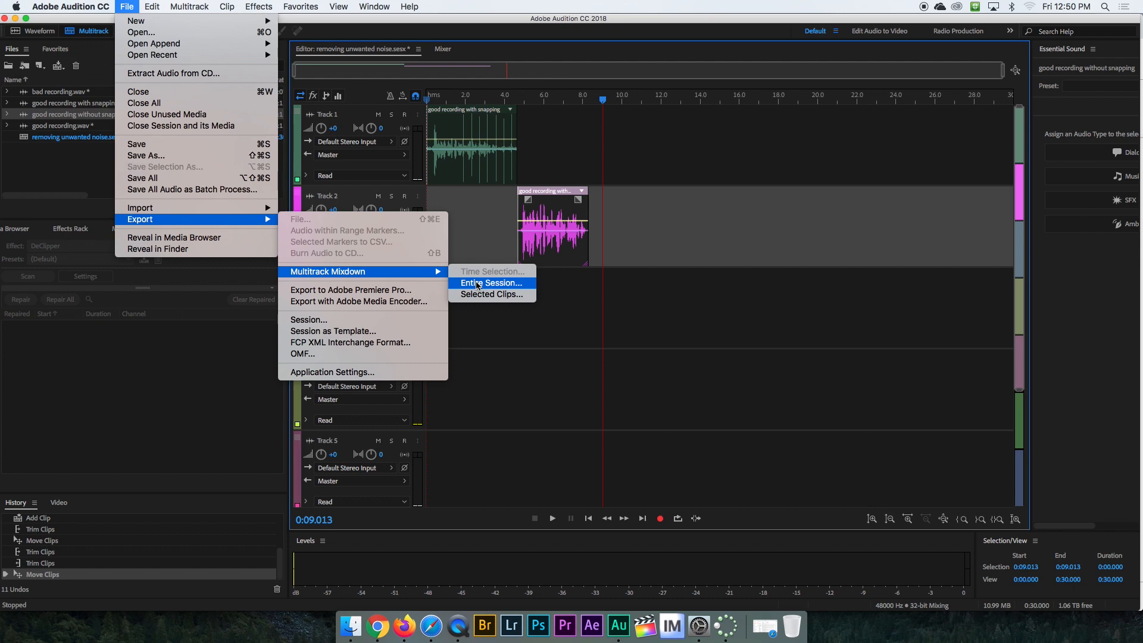
pyautogui.click(570, 319)
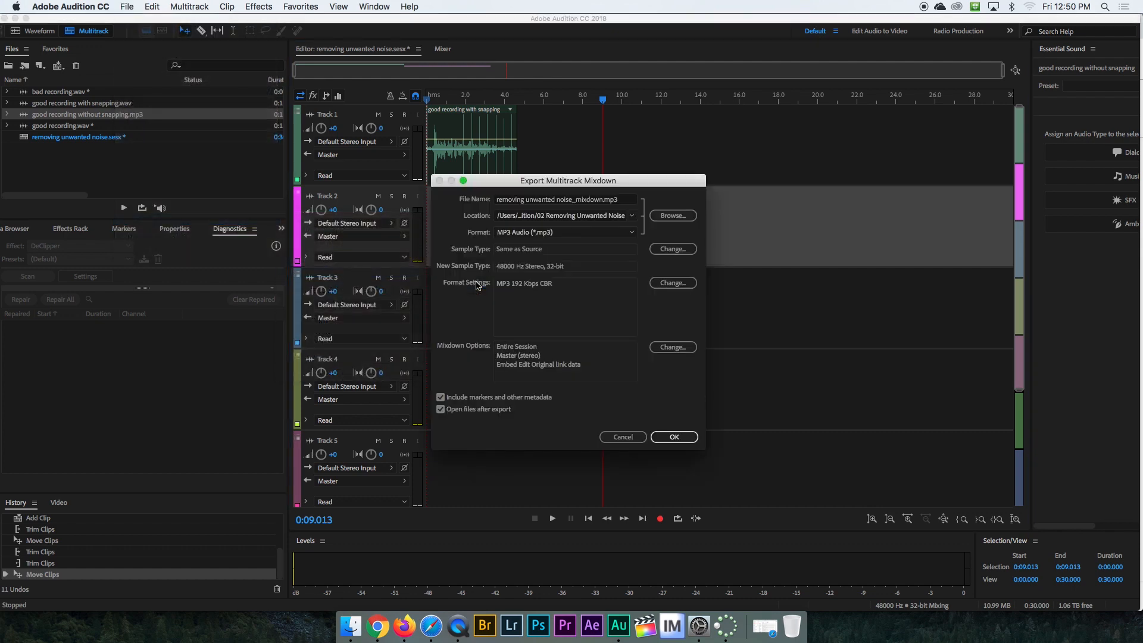
# Step: Add the creator's first name in front of the mixdown file name removing unwanted noise_mixdown.mp3
pyautogui.click(577, 200)
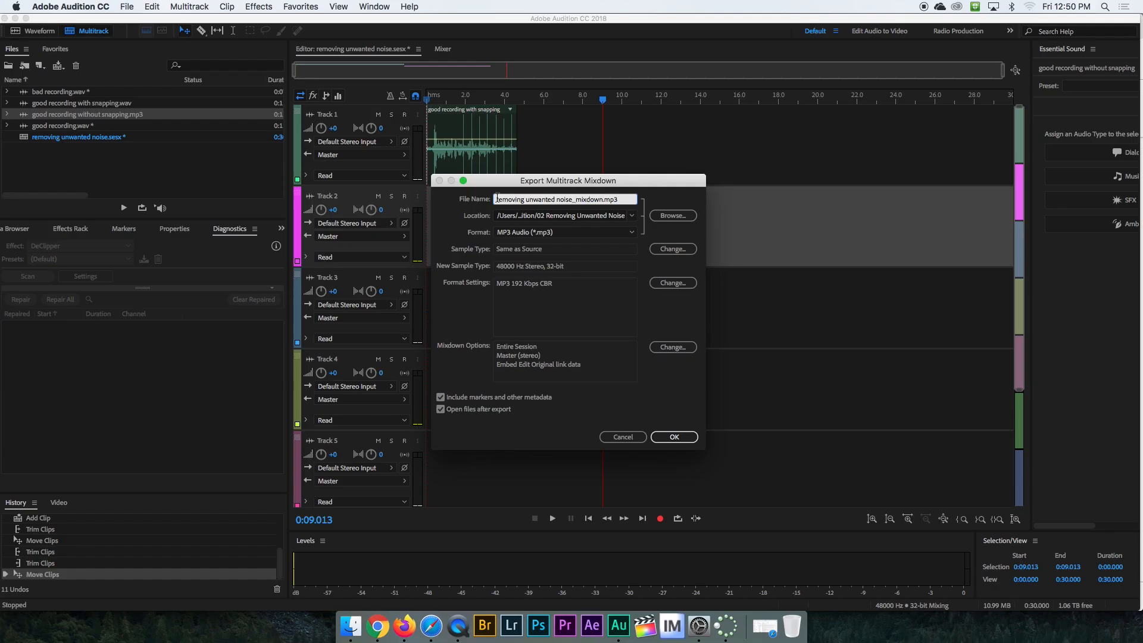
pyautogui.write('thournh')
pyautogui.press('BackSpace')
pyautogui.press('BackSpace')
pyautogui.press('BackSpace')
pyautogui.press('BackSpace')
pyautogui.press('BackSpace')
pyautogui.press('BackSpace')
pyautogui.press('BackSpace')
pyautogui.write('lynda')
# Step: Set the mixdown's save location to the 02 Removing Unwanted Noise folder inside 03 Audition on the Desktop
pyautogui.click(669, 219)
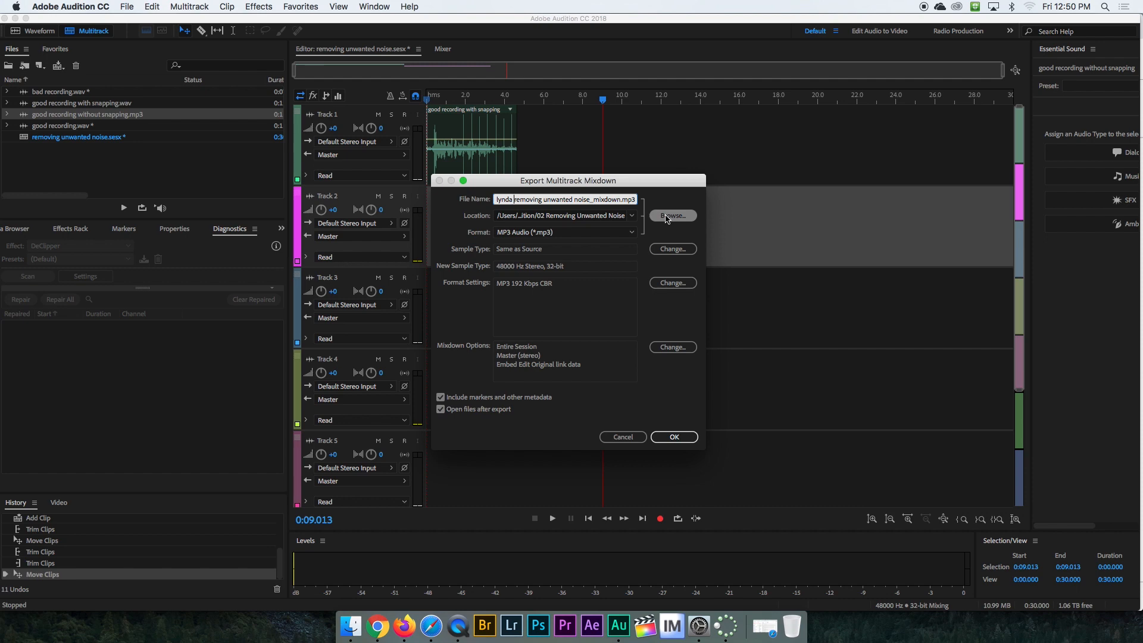
pyautogui.click(669, 217)
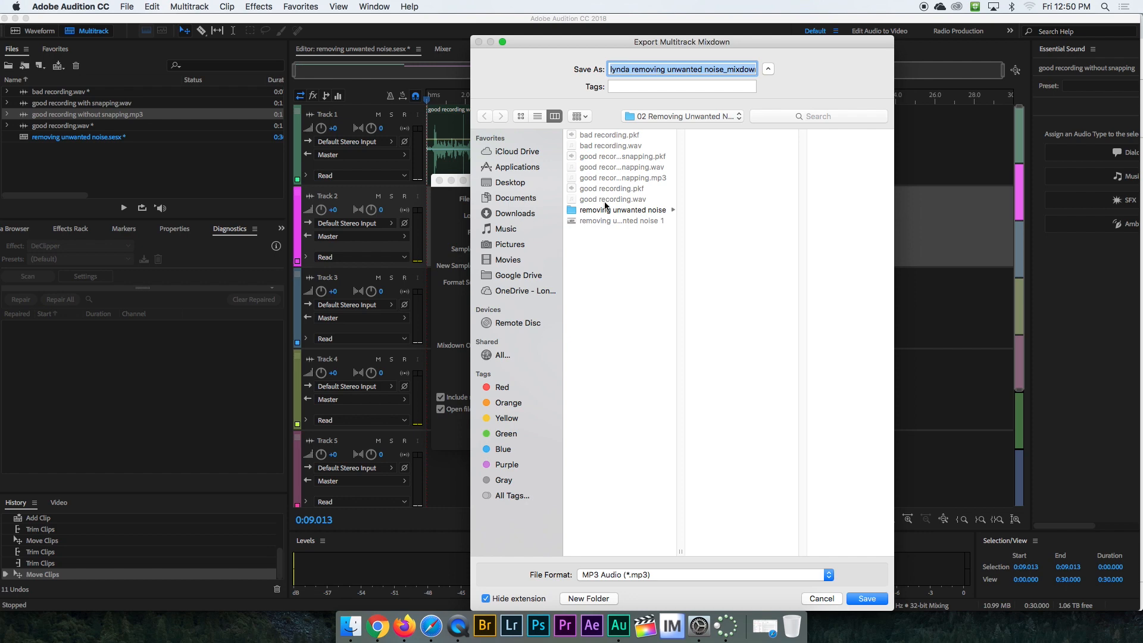
pyautogui.click(516, 182)
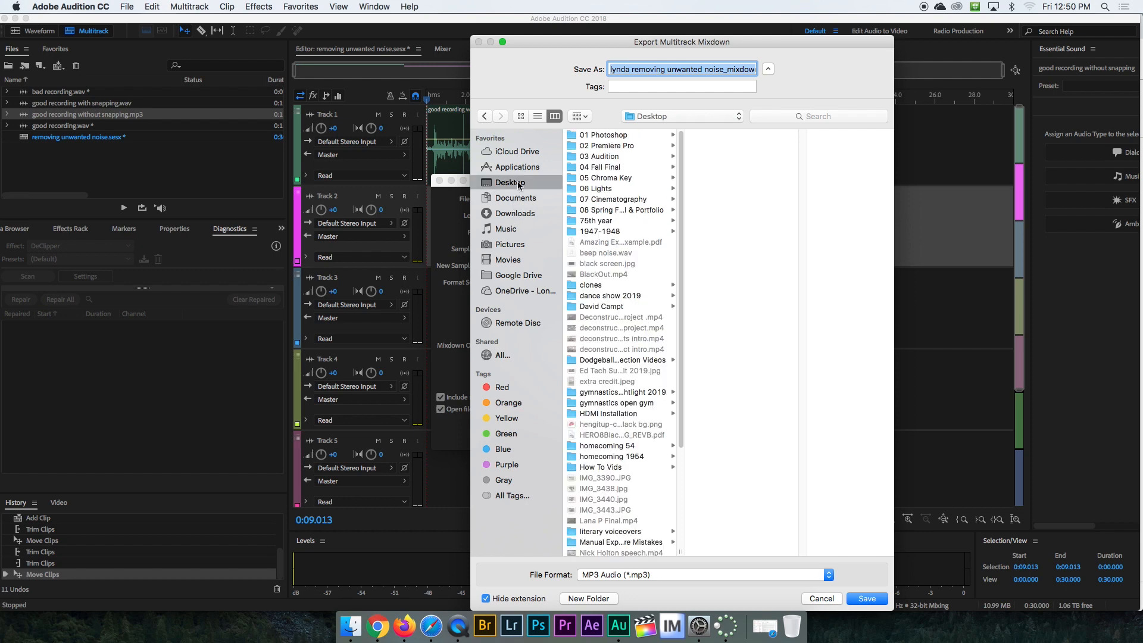
pyautogui.click(603, 156)
pyautogui.click(742, 146)
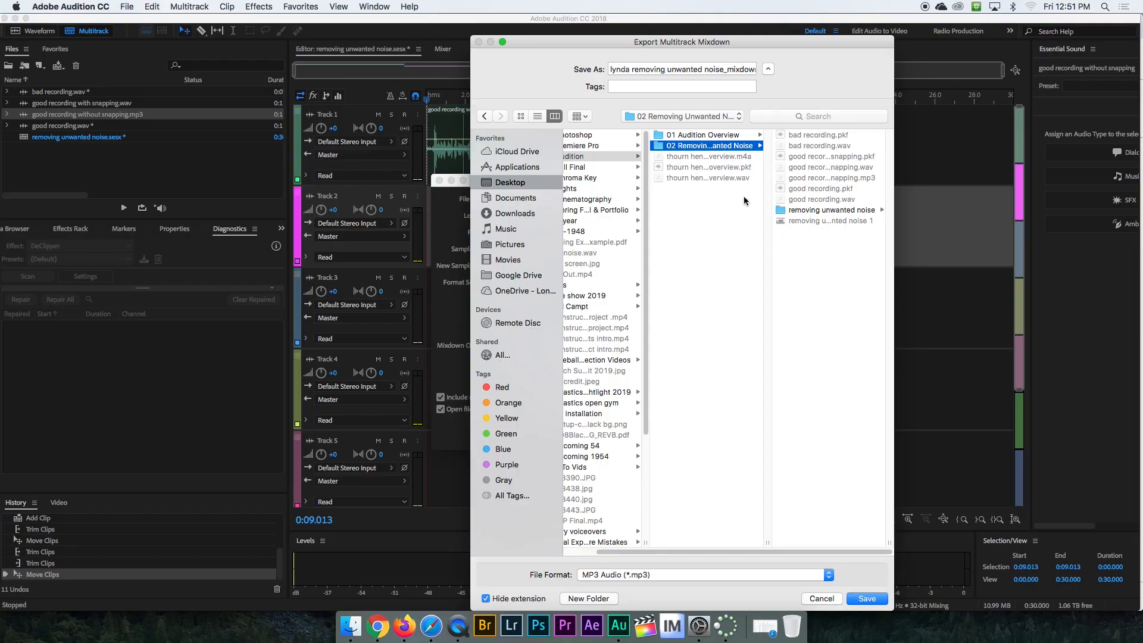
pyautogui.click(867, 599)
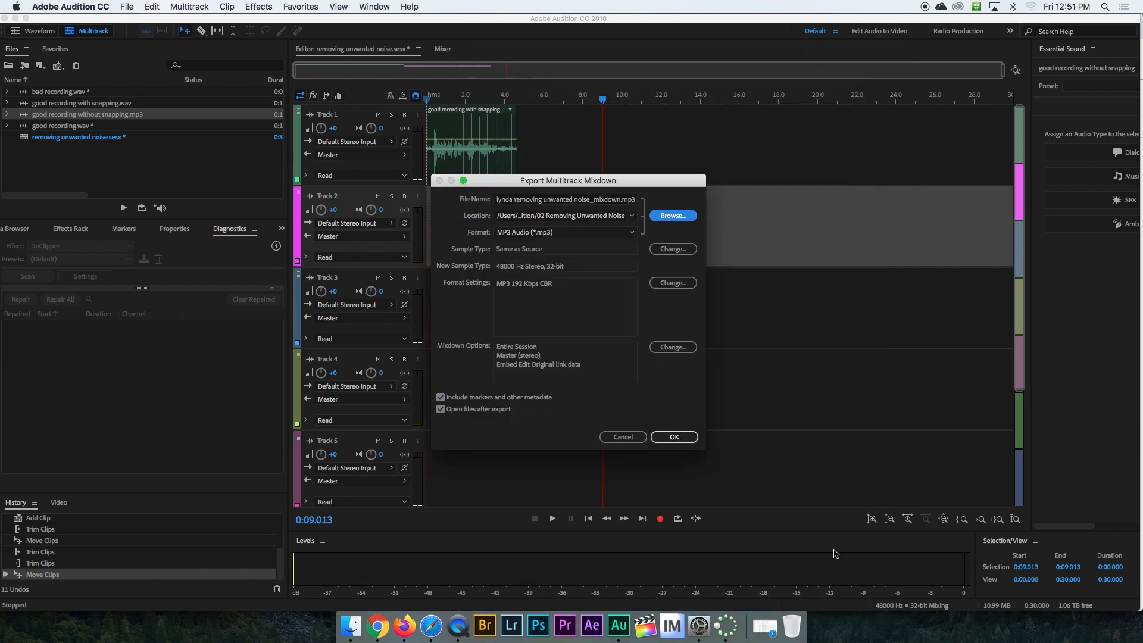
# Step: Choose MP3 Audio (*.mp3) as the mixdown format and export the session
pyautogui.click(553, 238)
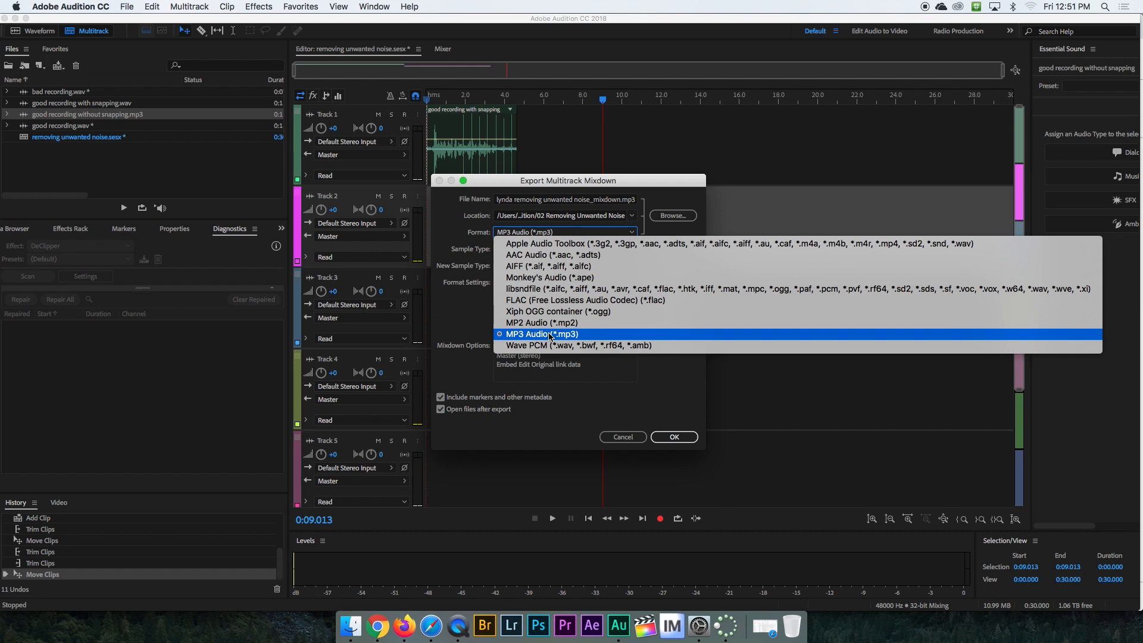
pyautogui.click(549, 334)
pyautogui.click(674, 438)
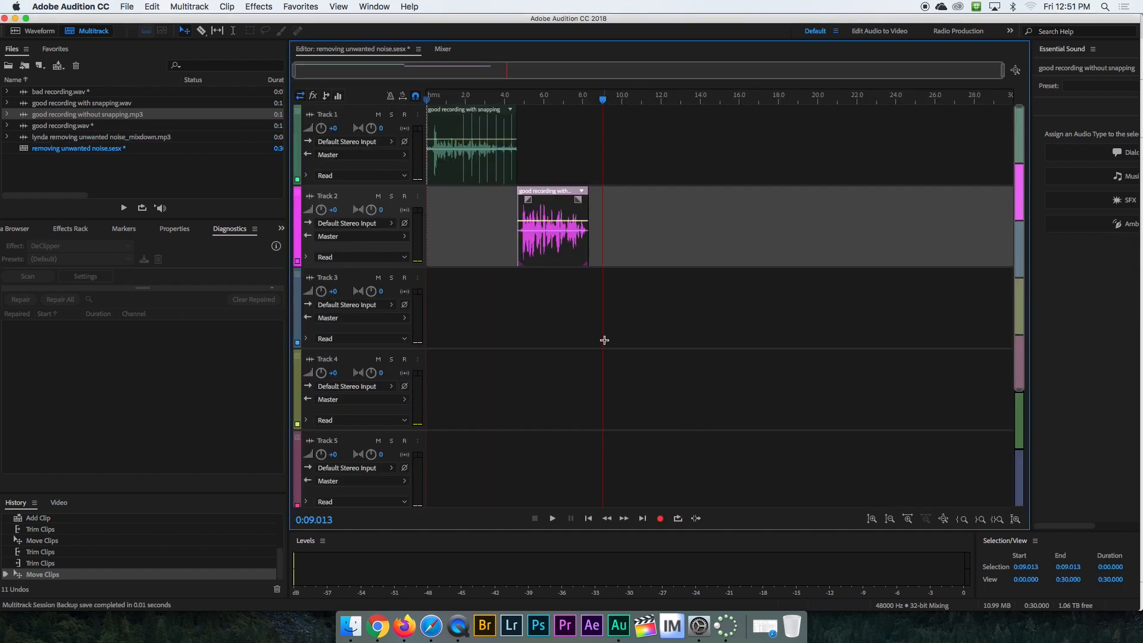
# Step: Switch to Finder, locate the exported mixdown MP3 in Desktop > 03 Audition > 02 Removing Unwanted Noise, and preview it
pyautogui.click(351, 625)
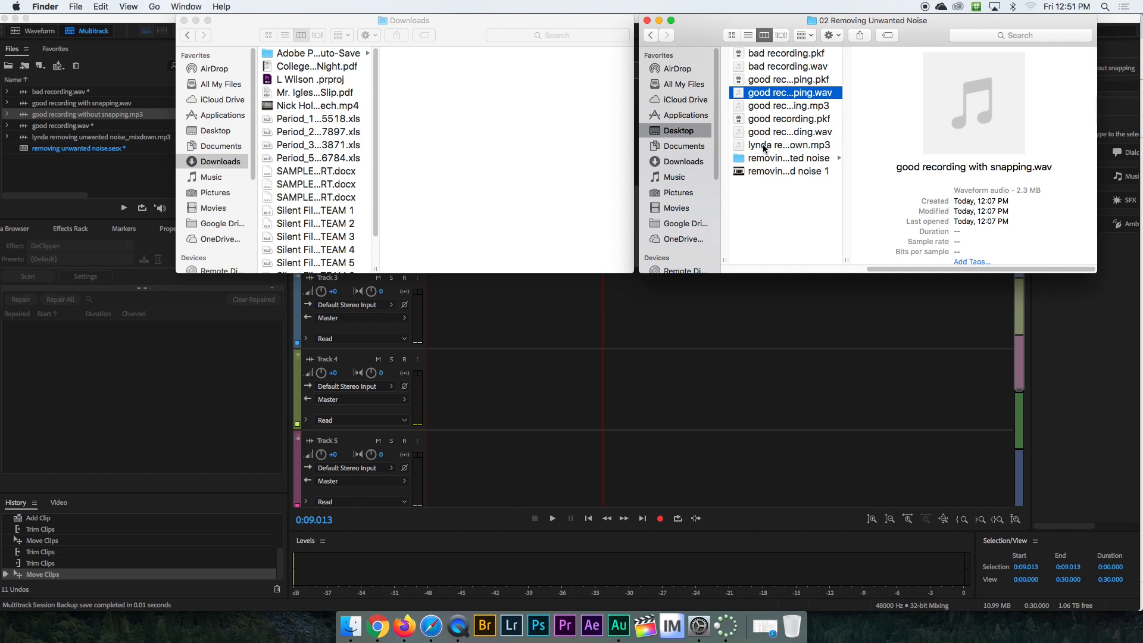
pyautogui.click(666, 130)
pyautogui.click(764, 81)
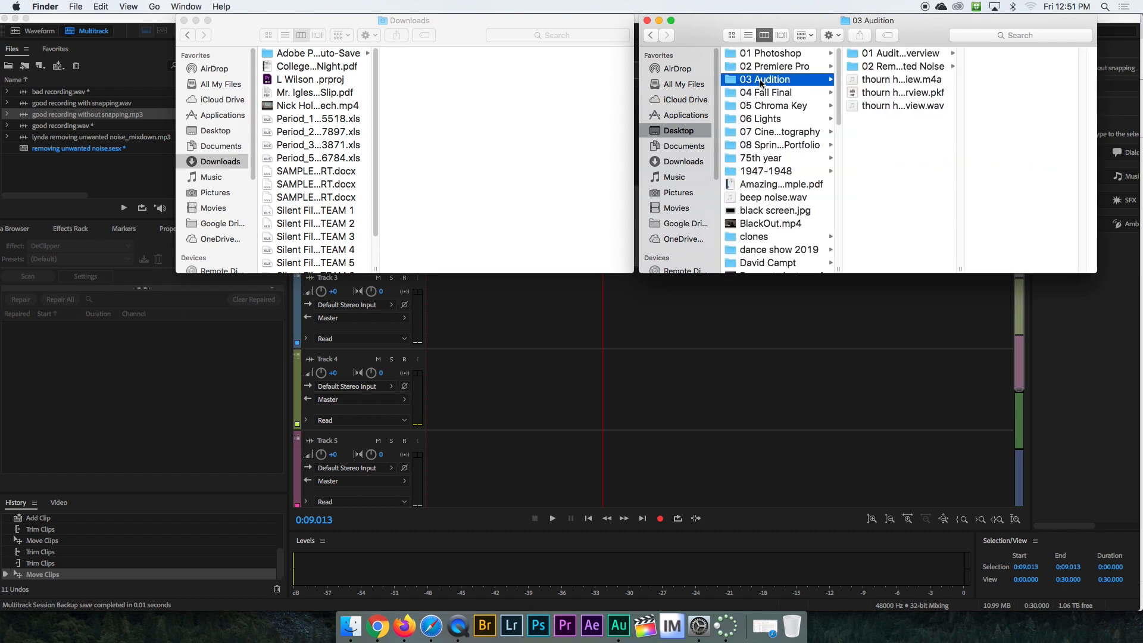
pyautogui.click(885, 66)
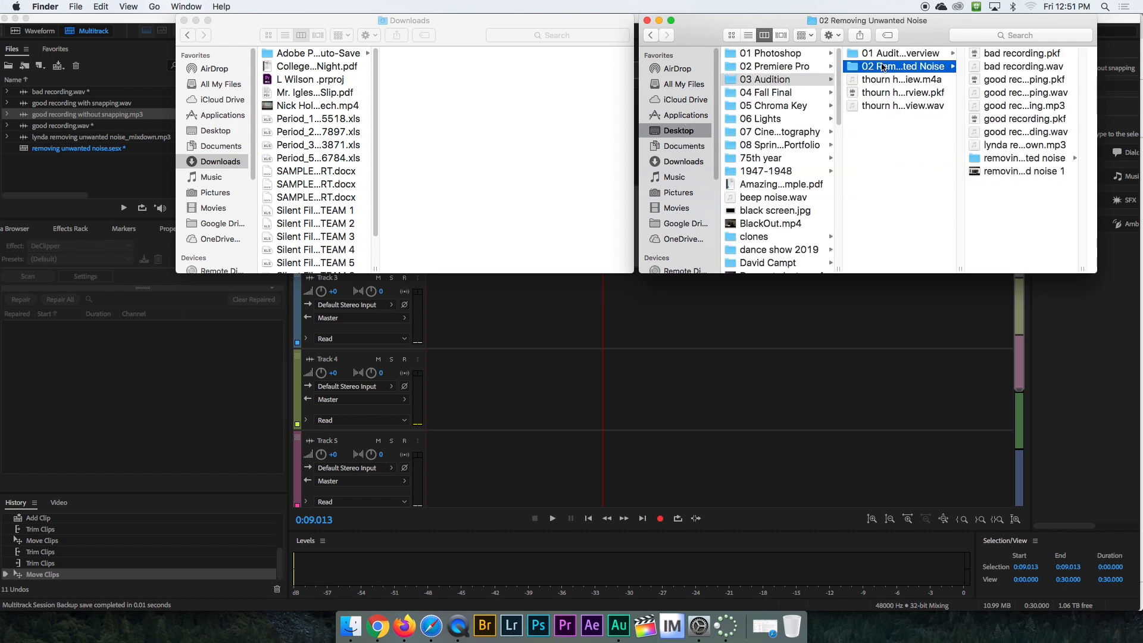
pyautogui.click(1005, 145)
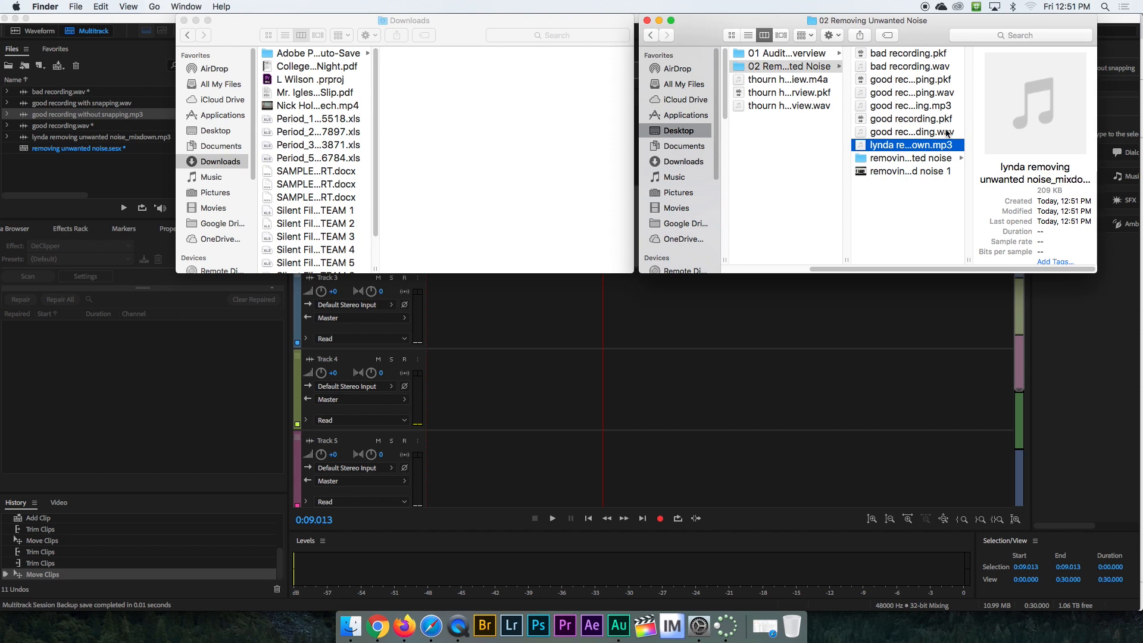
pyautogui.press('space')
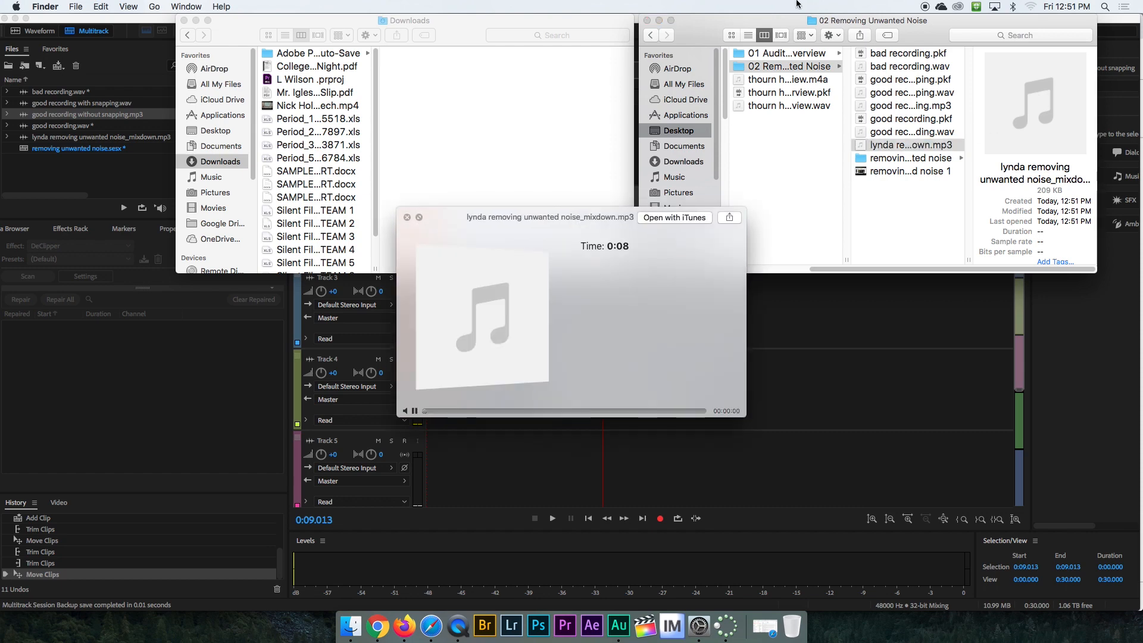